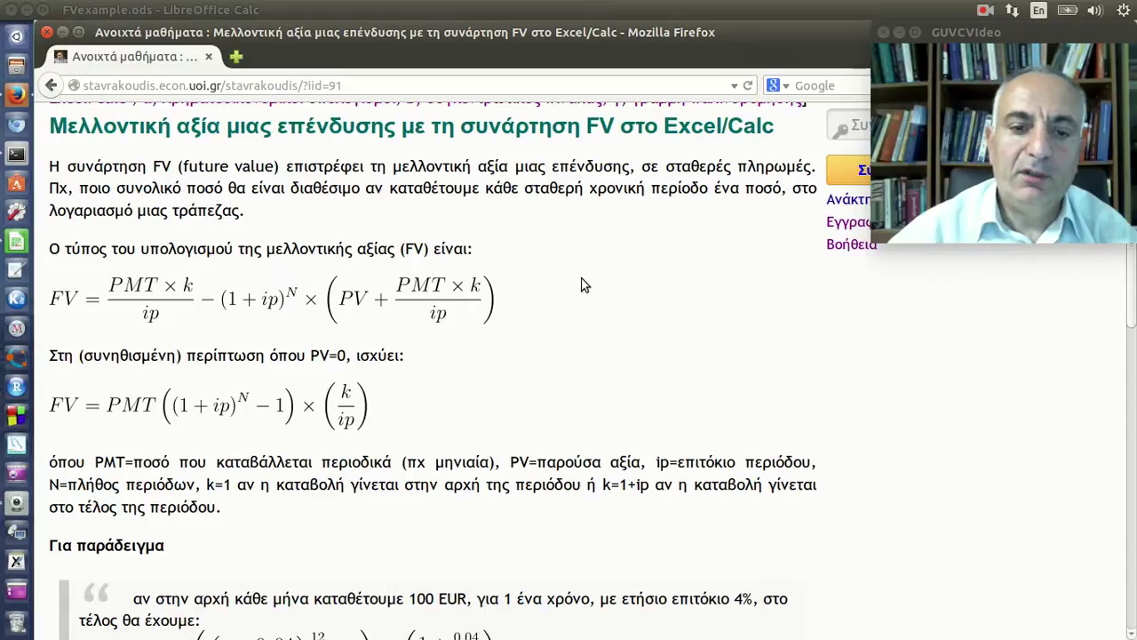
pyautogui.scroll(-3, 583, 285)
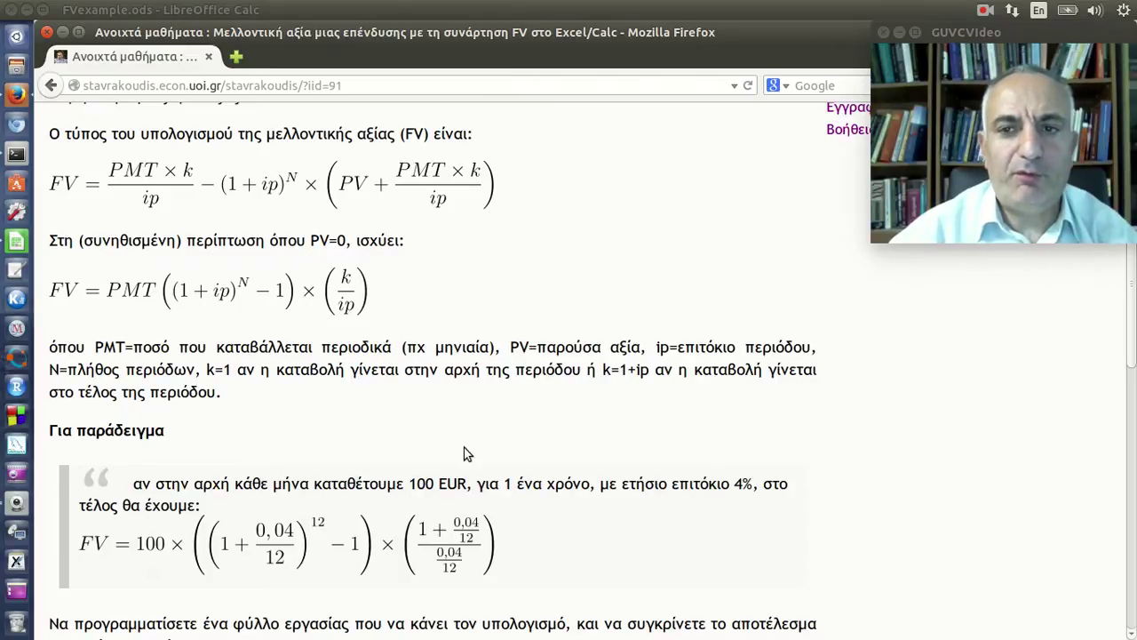
pyautogui.scroll(-1, 493, 404)
pyautogui.scroll(-1, 493, 408)
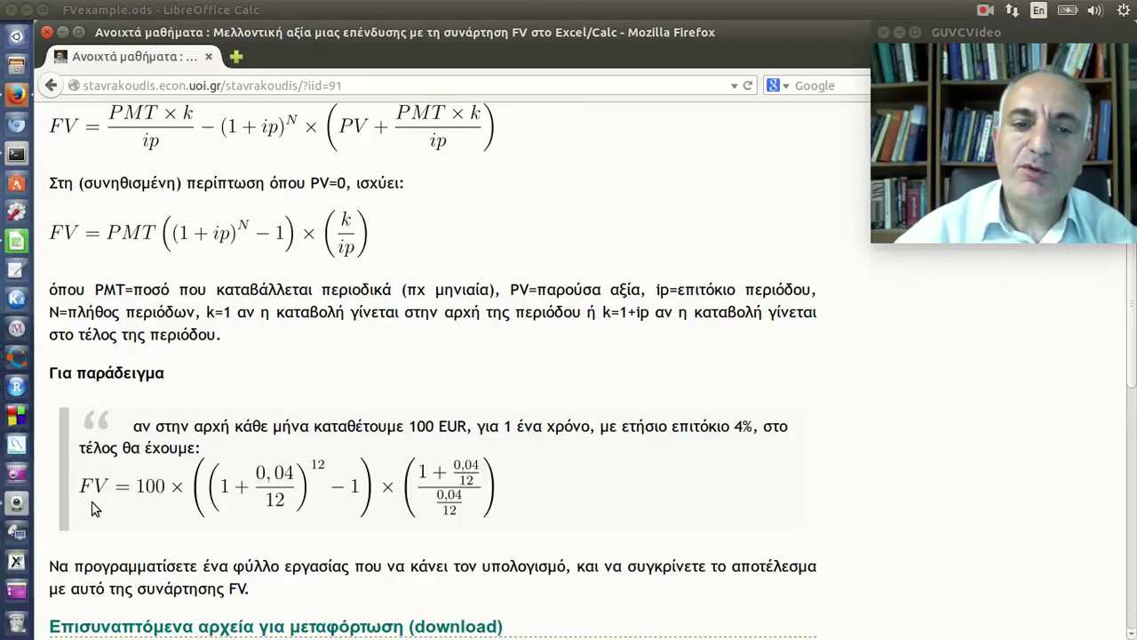
pyautogui.scroll(2, 417, 454)
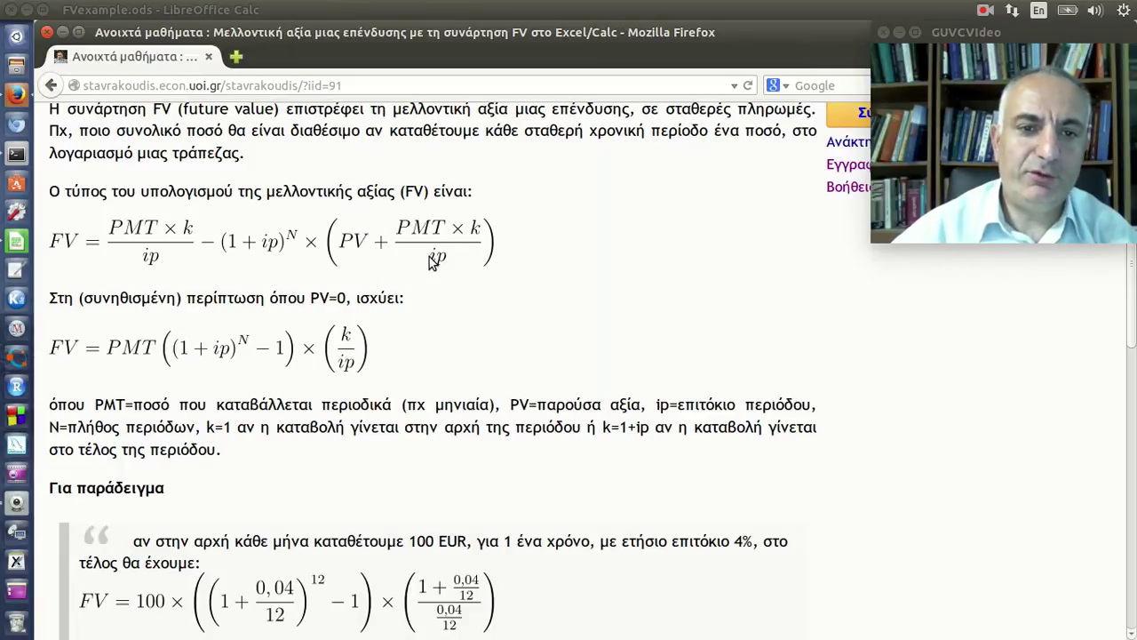
pyautogui.scroll(-2, 512, 257)
pyautogui.scroll(-1, 532, 286)
pyautogui.scroll(-4, 532, 293)
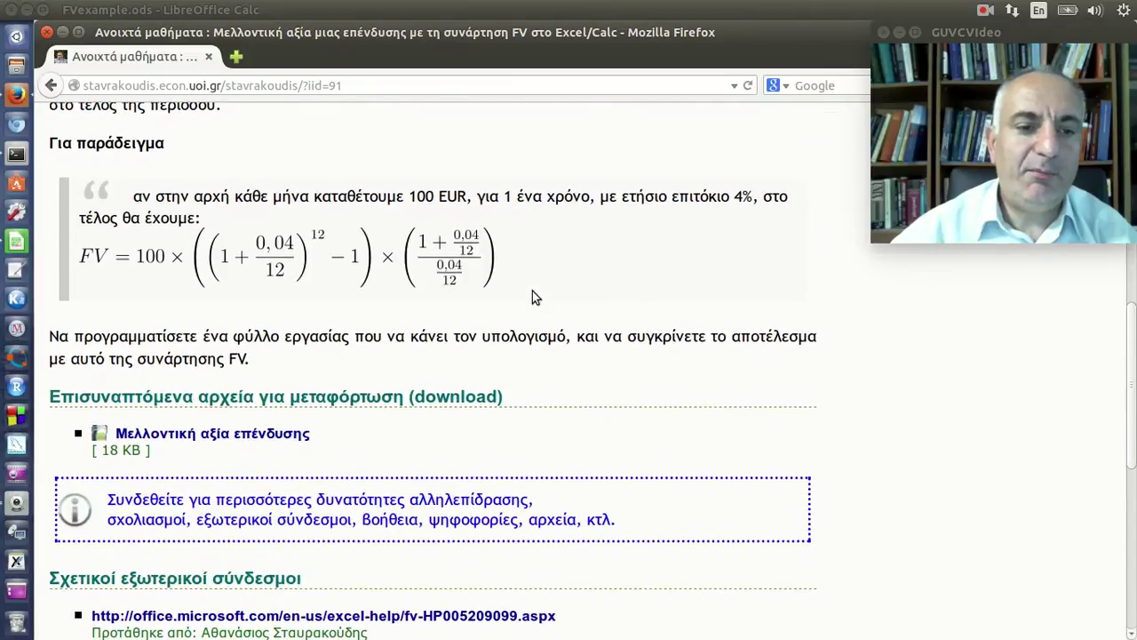
pyautogui.scroll(-1, 536, 293)
pyautogui.scroll(-2, 569, 295)
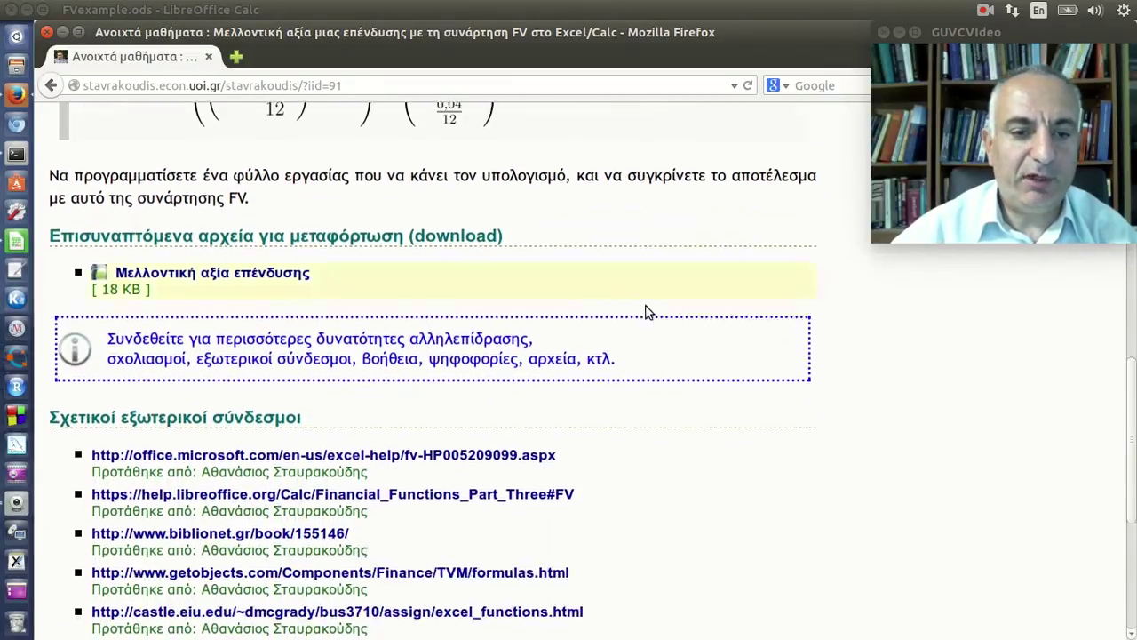
pyautogui.scroll(-2, 648, 310)
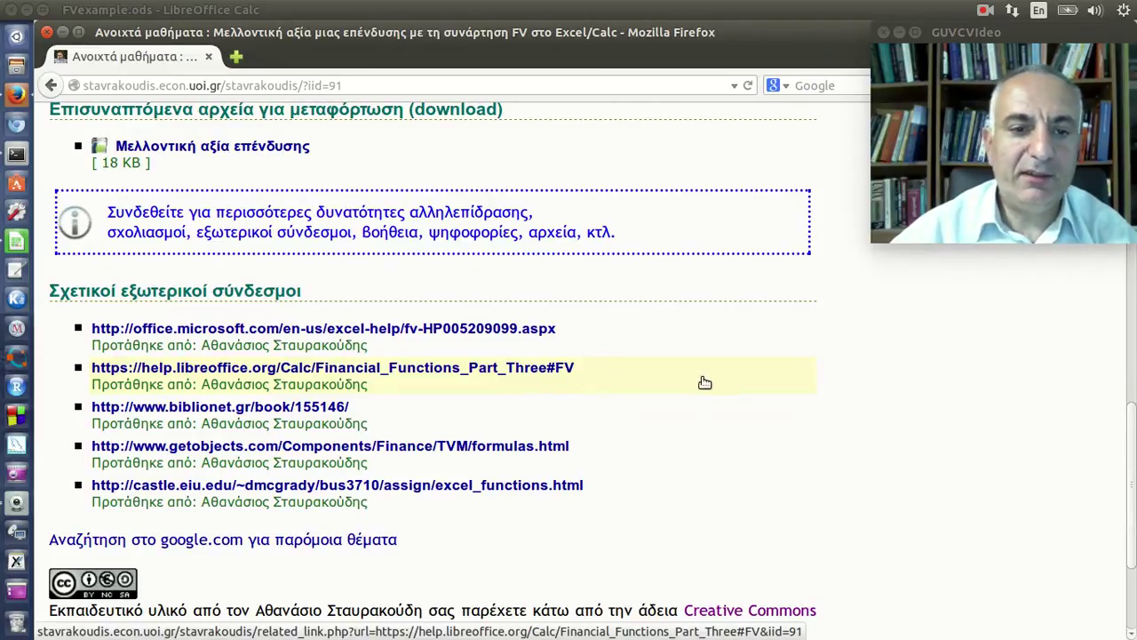
pyautogui.click(349, 415)
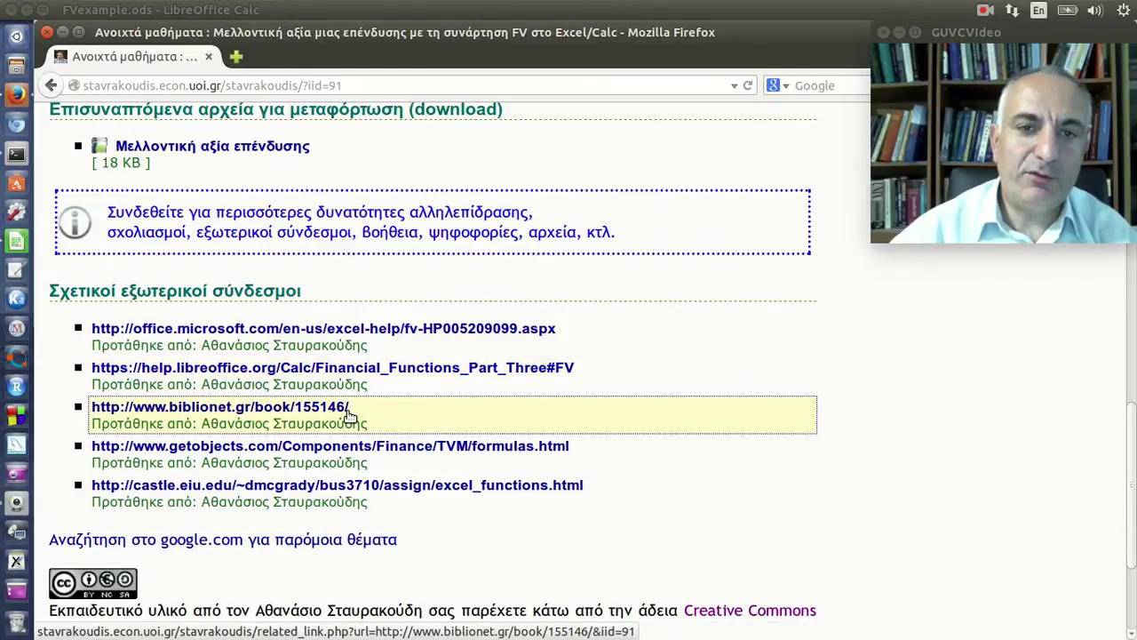
pyautogui.click(335, 59)
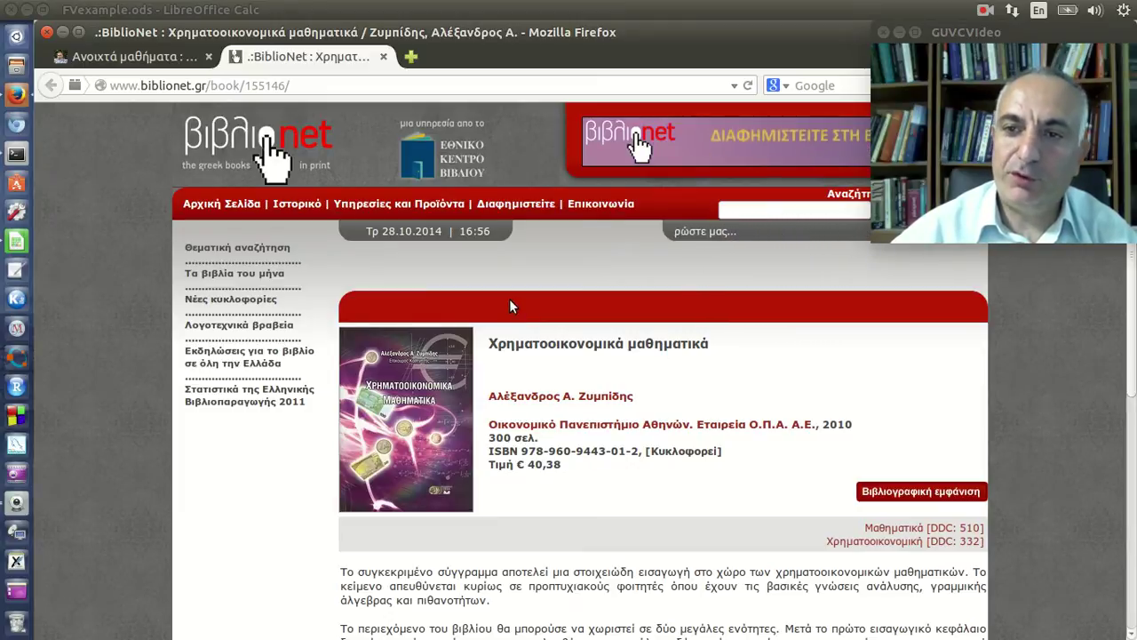
pyautogui.click(383, 56)
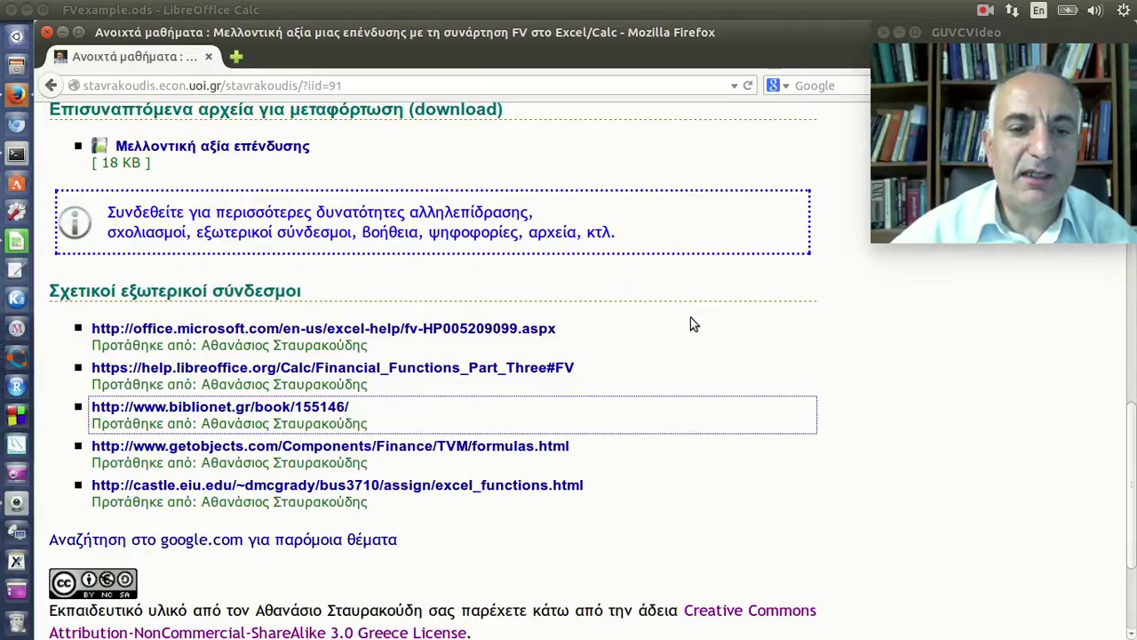
pyautogui.middleClick(562, 444)
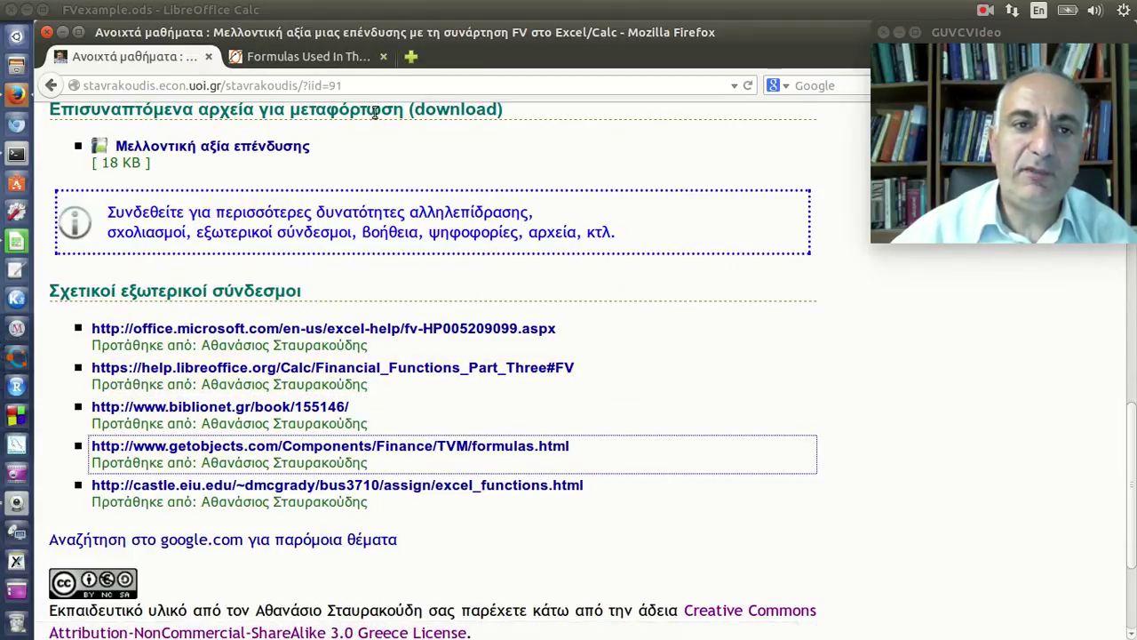
pyautogui.click(353, 57)
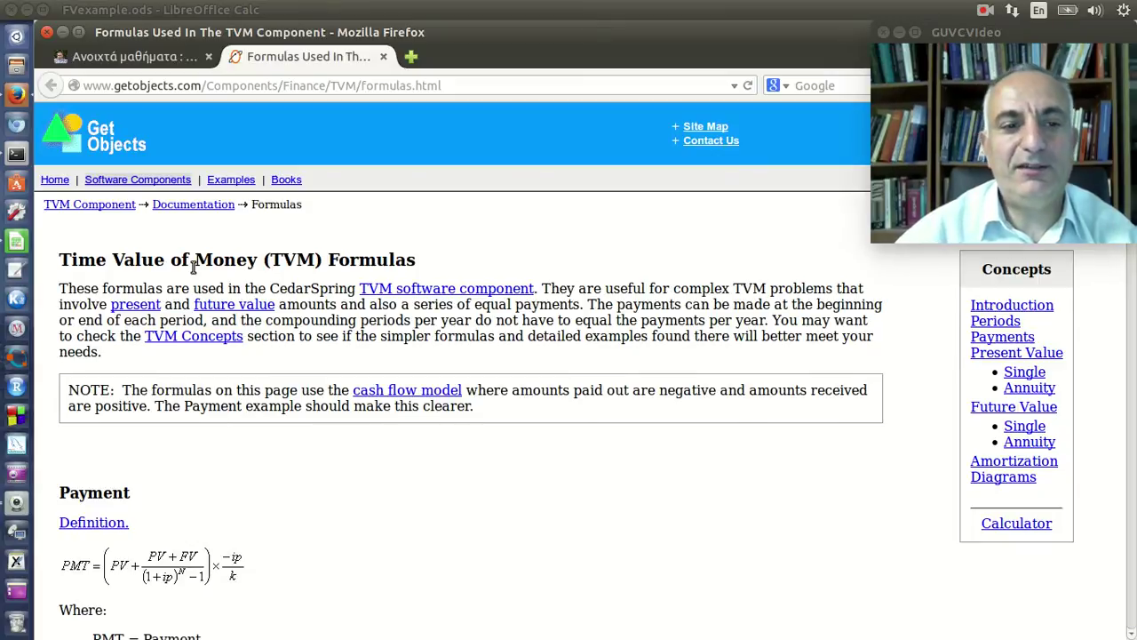
pyautogui.scroll(-5, 300, 296)
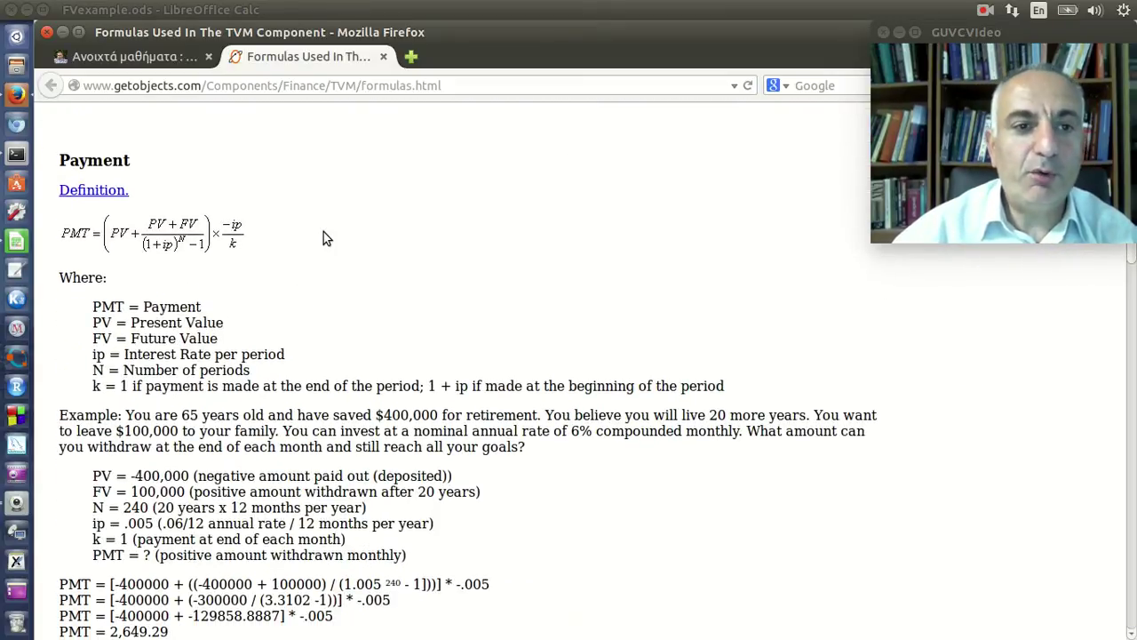
pyautogui.scroll(-5, 324, 233)
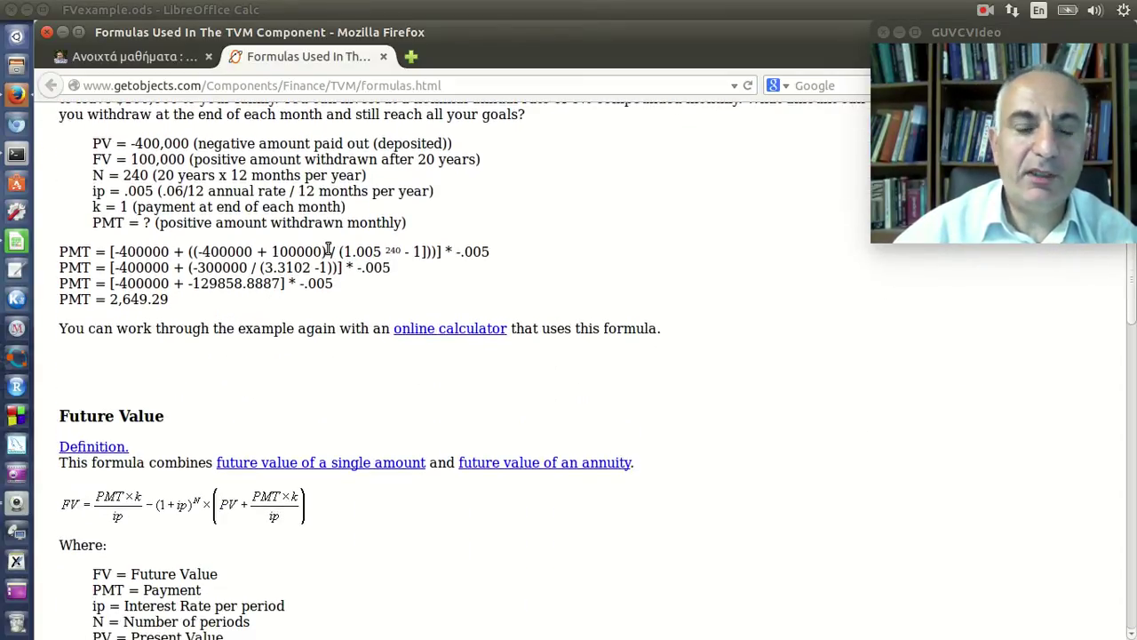
pyautogui.scroll(-1, 328, 258)
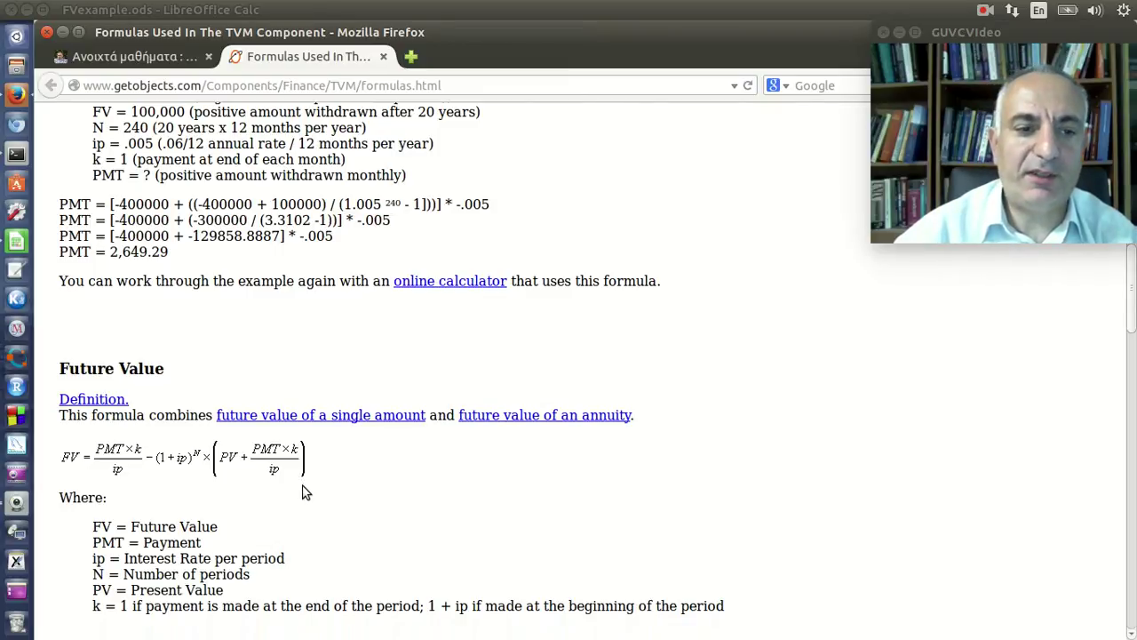
pyautogui.scroll(-1, 305, 490)
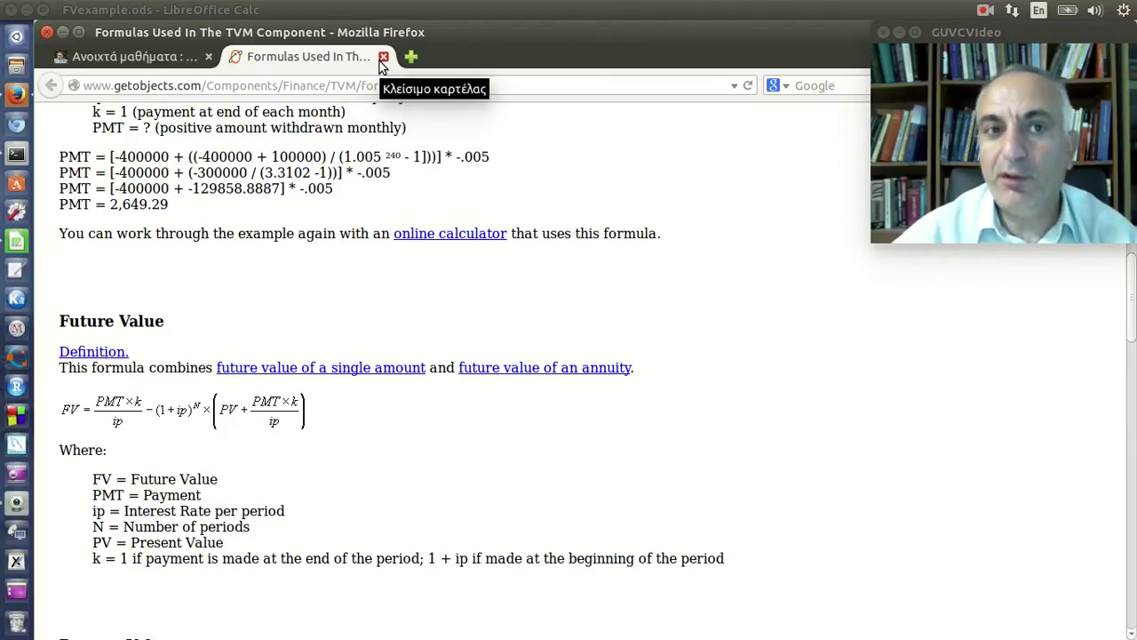
pyautogui.click(384, 57)
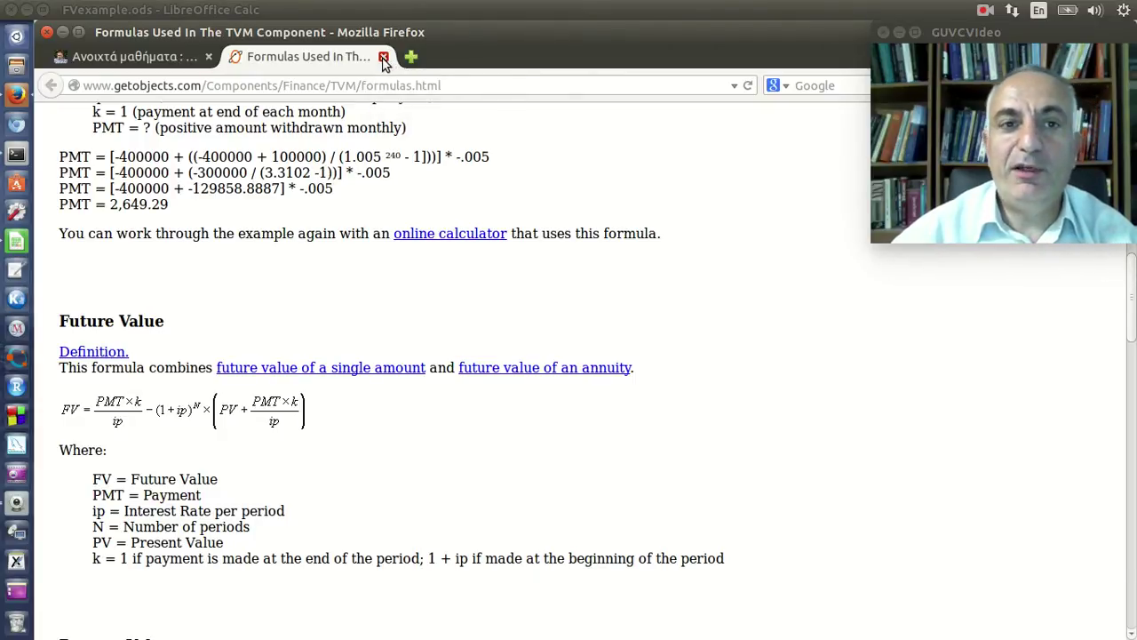
pyautogui.click(383, 57)
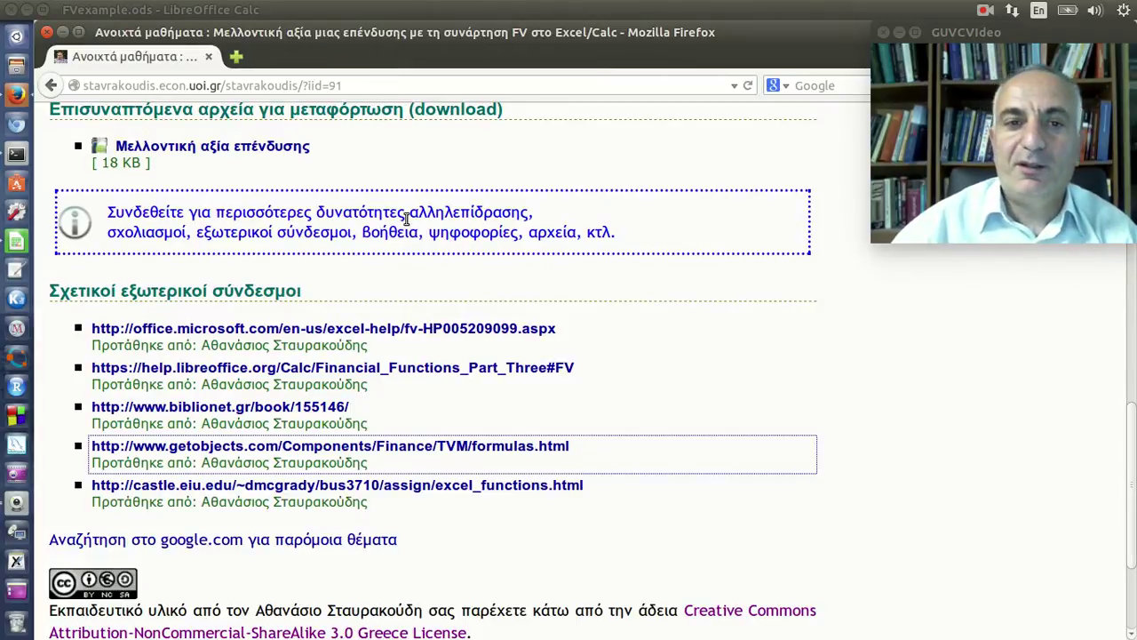
pyautogui.click(502, 195)
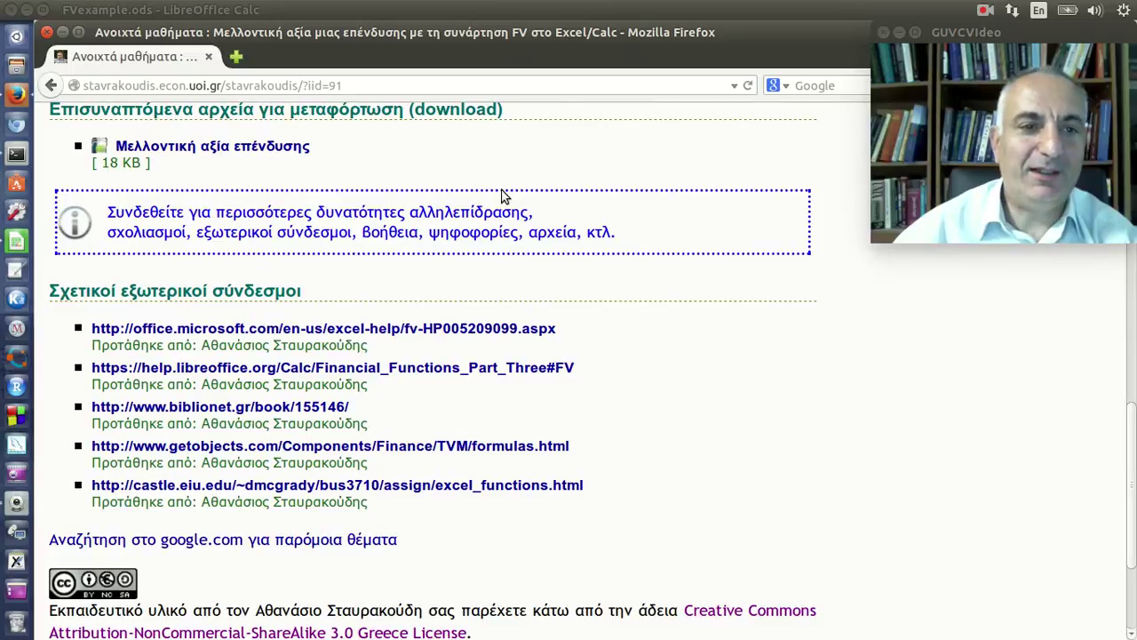
pyautogui.scroll(2, 502, 195)
pyautogui.scroll(6, 503, 192)
pyautogui.scroll(2, 503, 191)
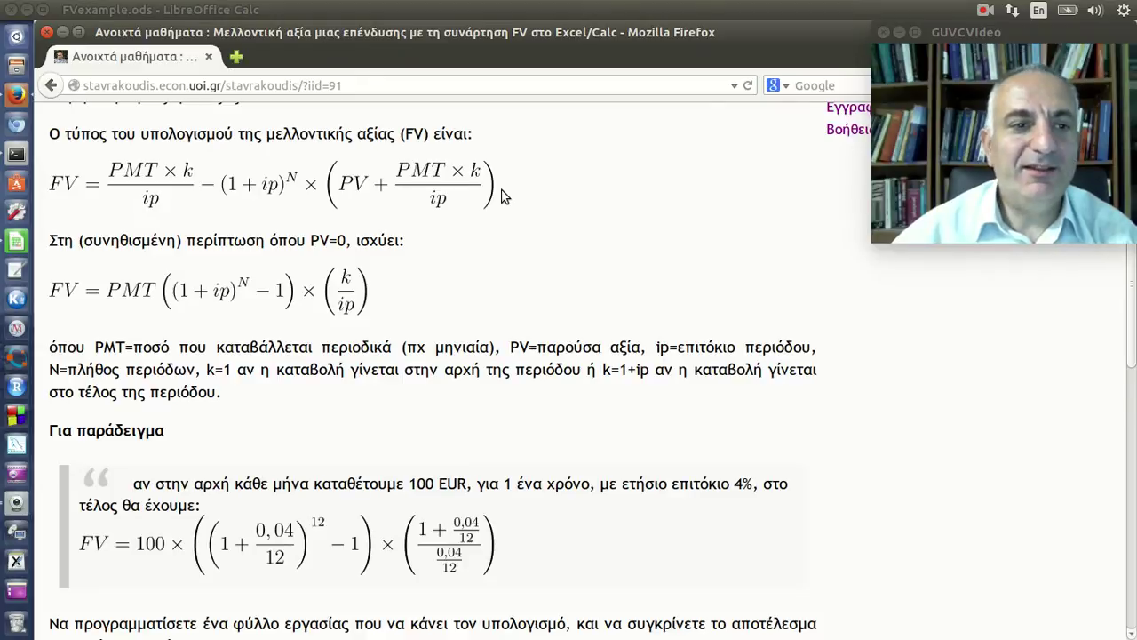
pyautogui.scroll(-6, 502, 196)
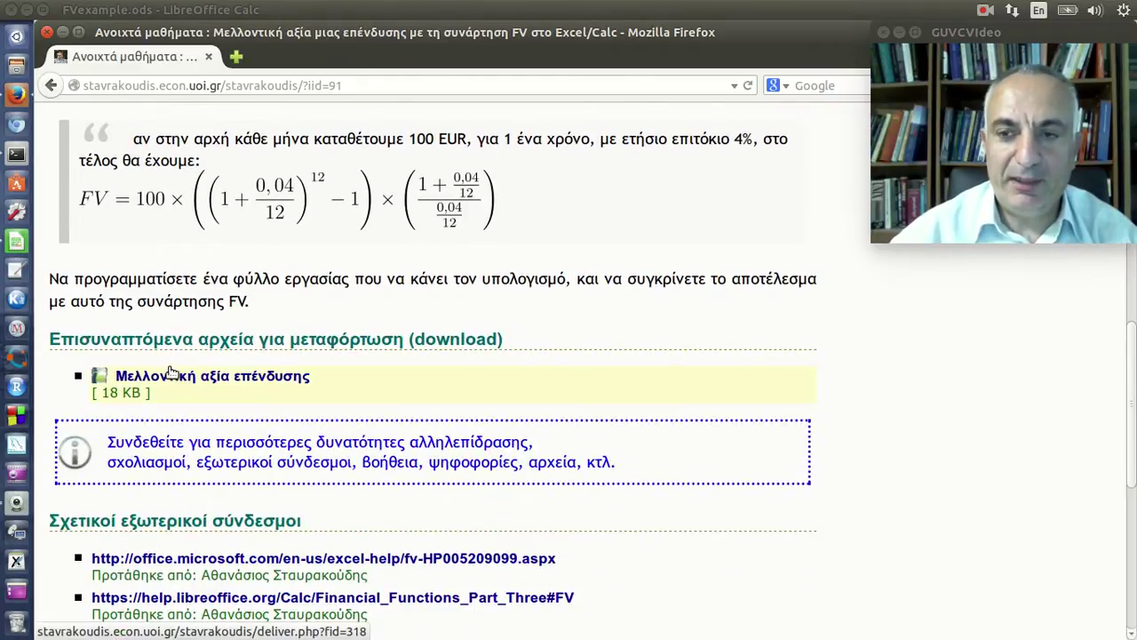
# Step: Switch back to FVexample.ods and re-enter B1's interest rate as =4%
pyautogui.click(16, 244)
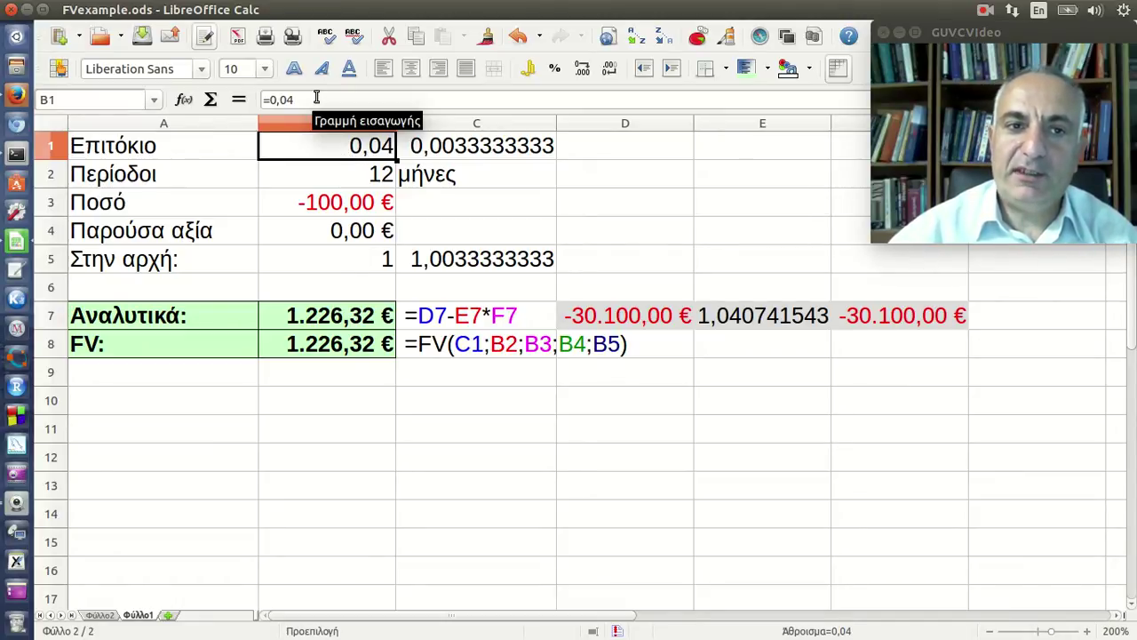
pyautogui.write('=4')
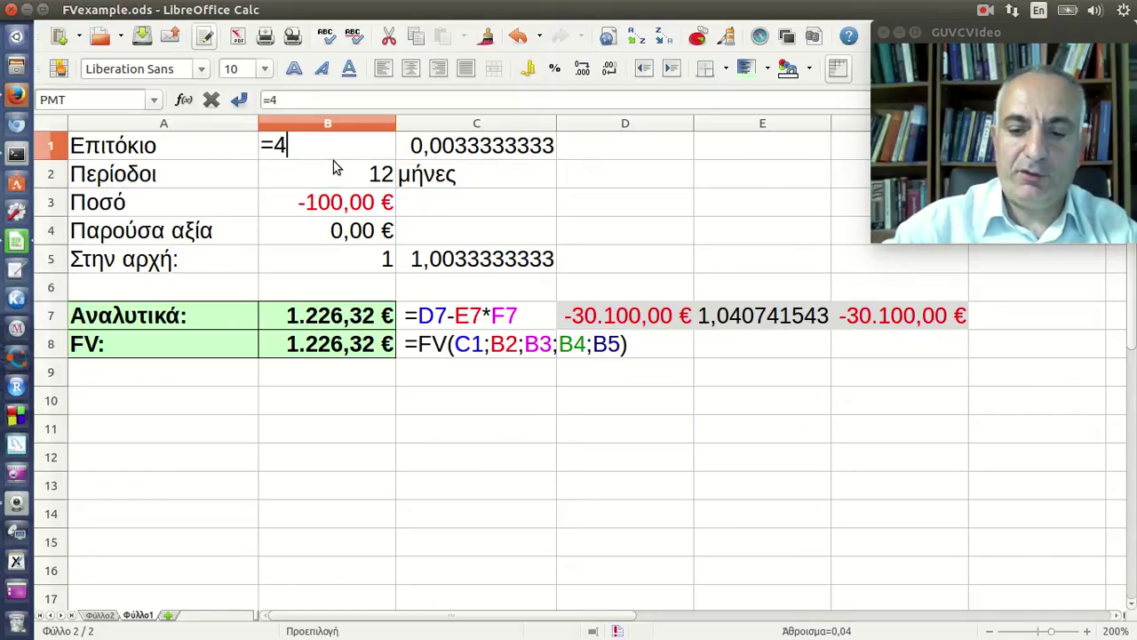
pyautogui.write('%')
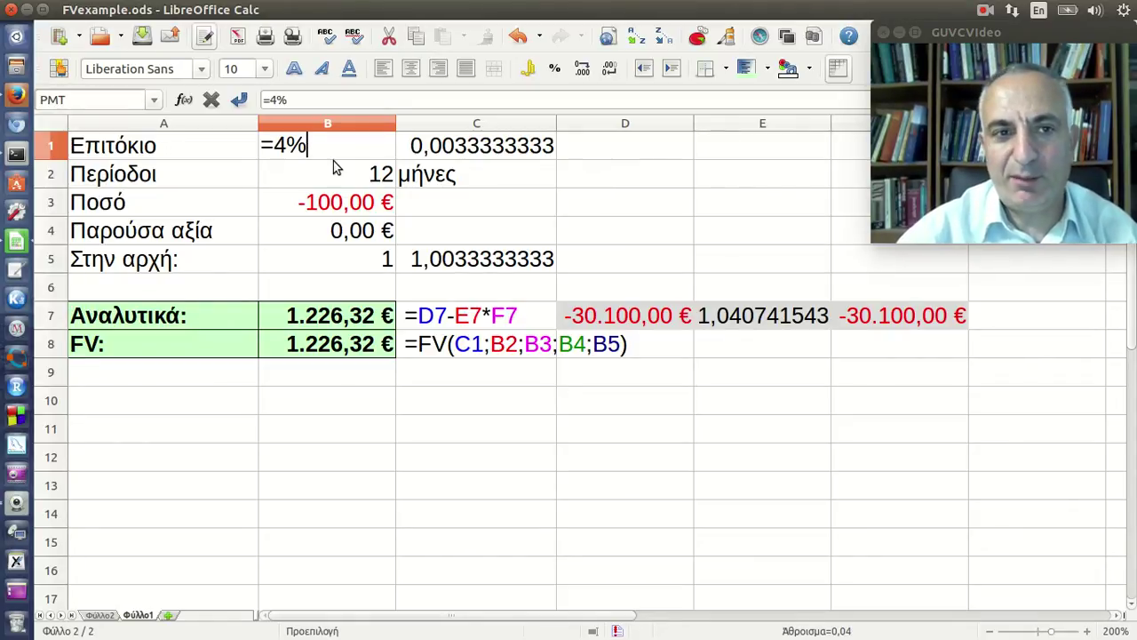
pyautogui.press('Return')
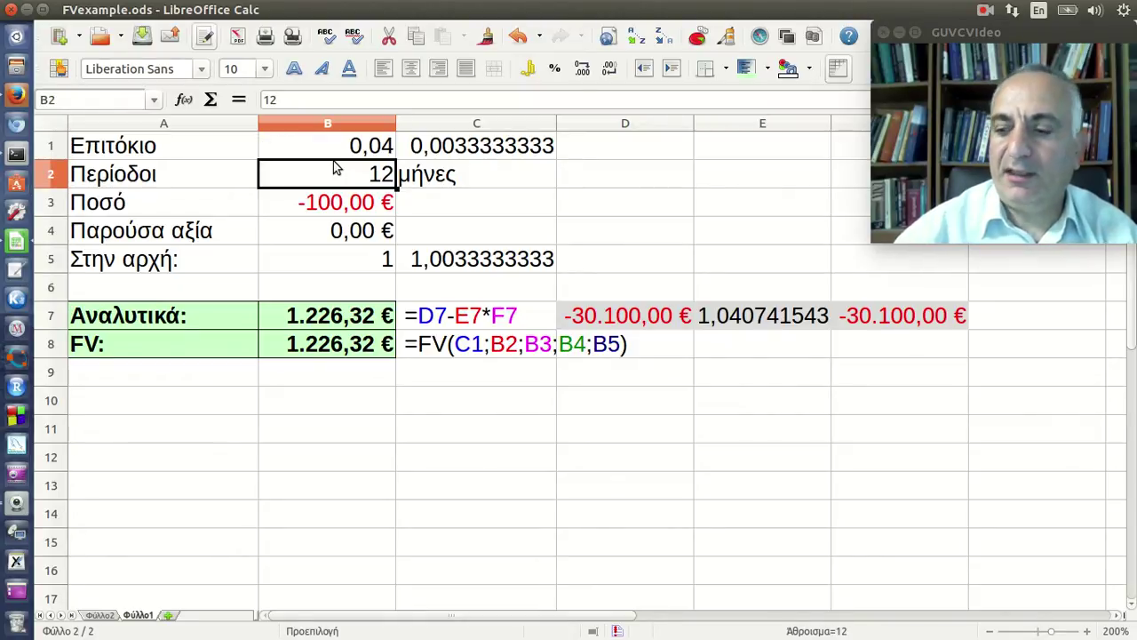
pyautogui.click(350, 144)
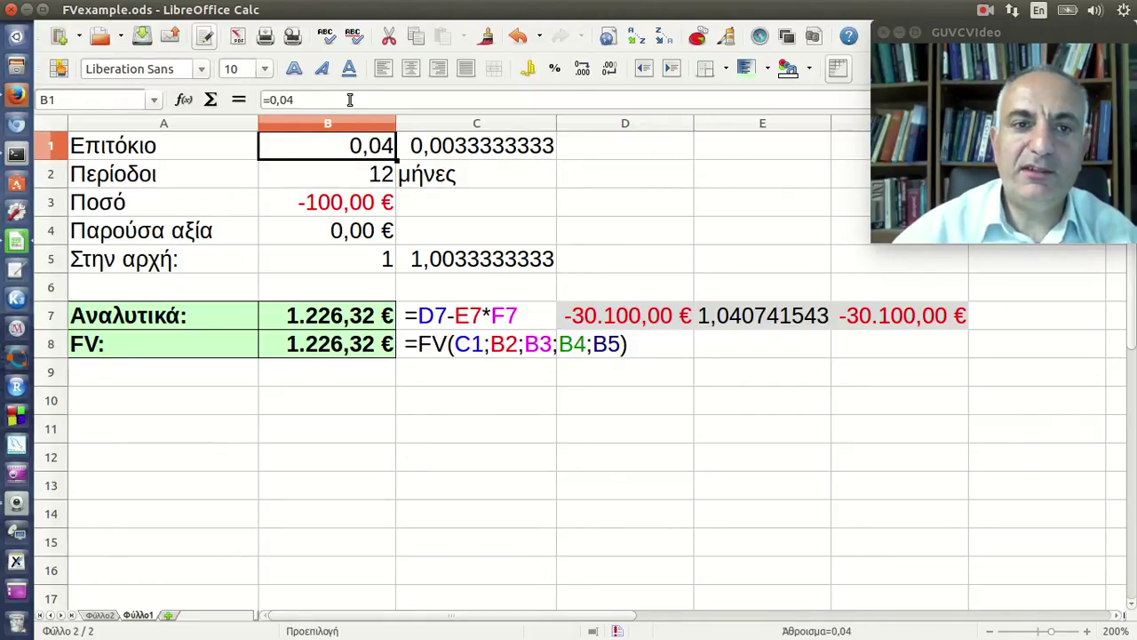
pyautogui.doubleClick(354, 142)
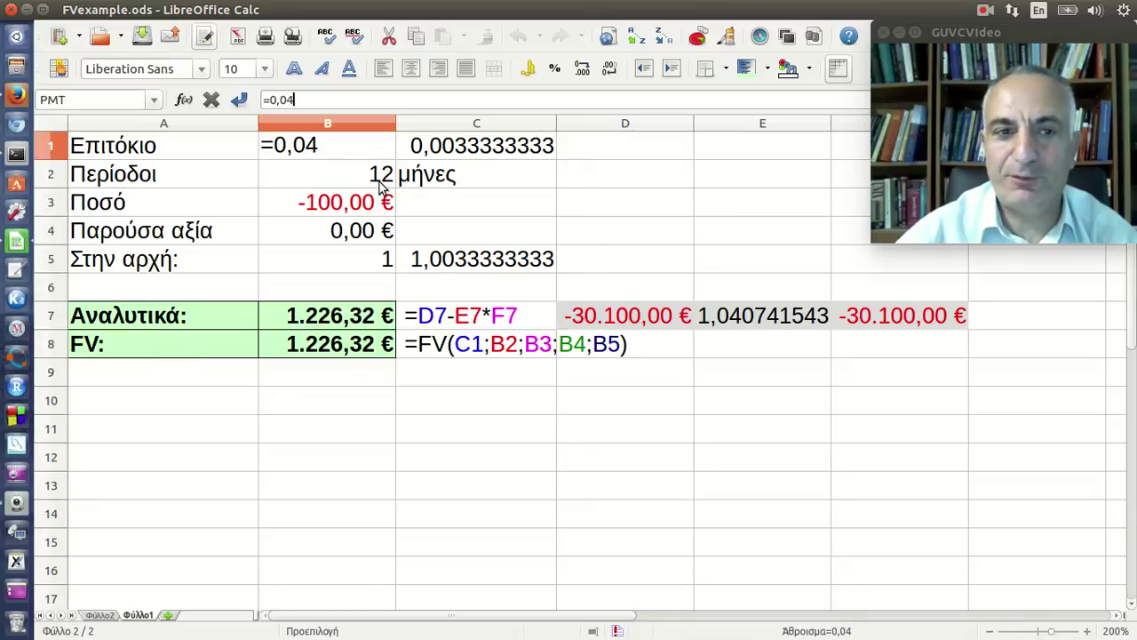
pyautogui.press('Return')
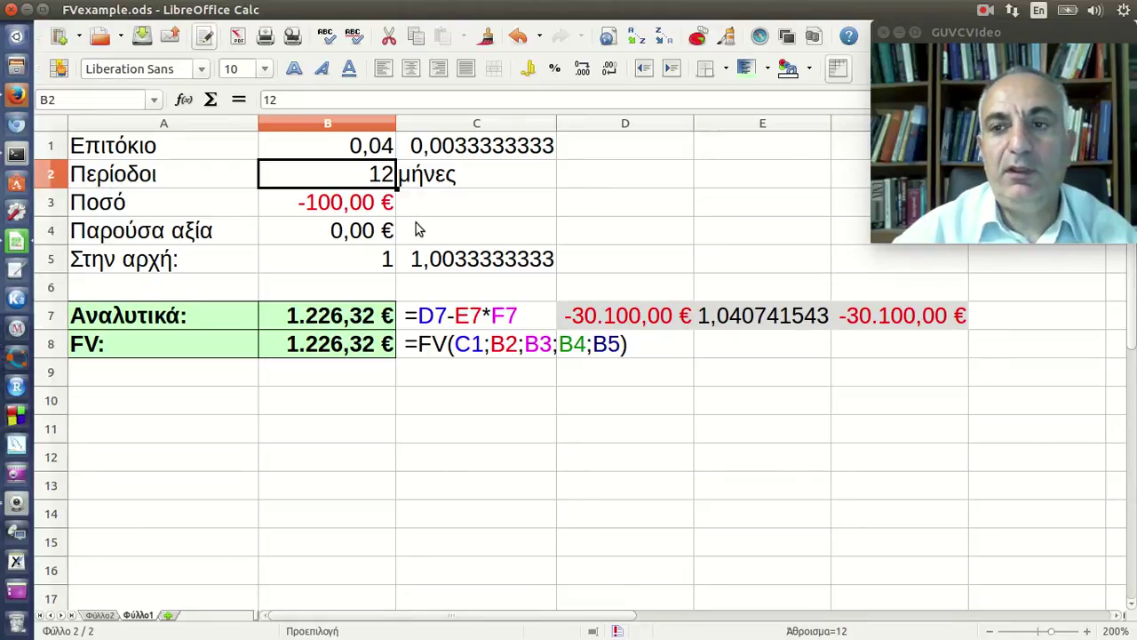
pyautogui.click(377, 204)
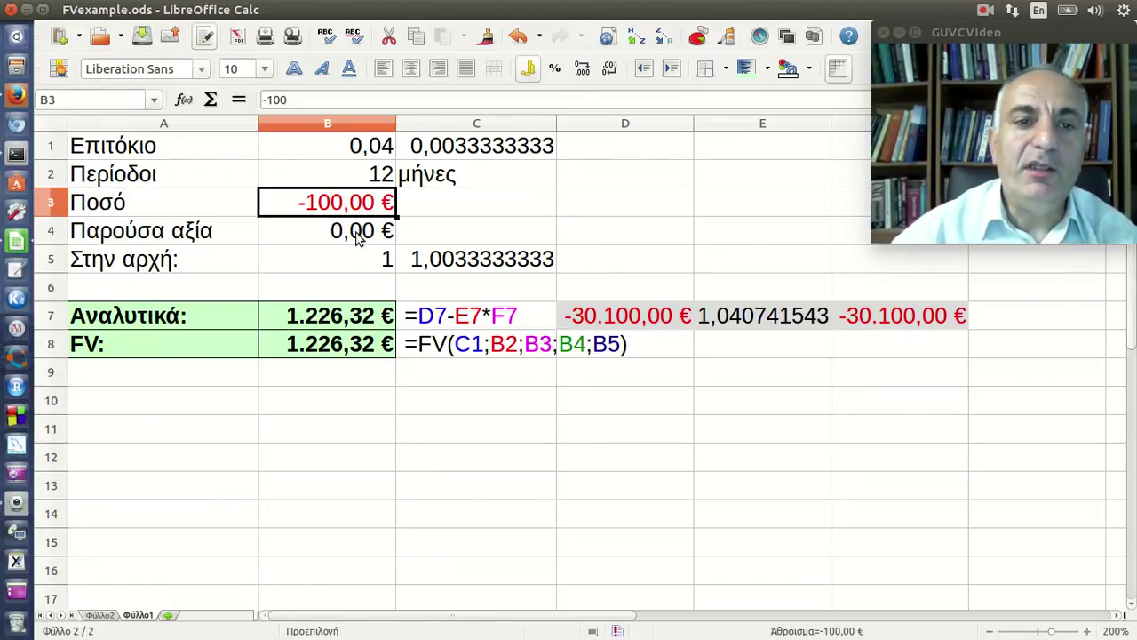
pyautogui.click(363, 242)
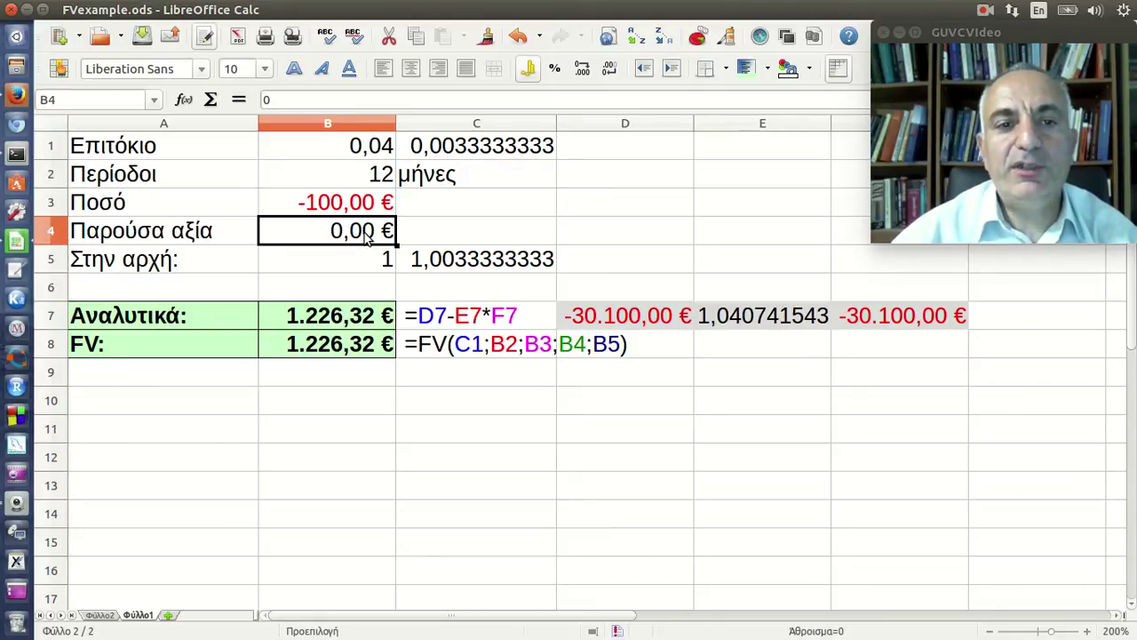
pyautogui.click(365, 270)
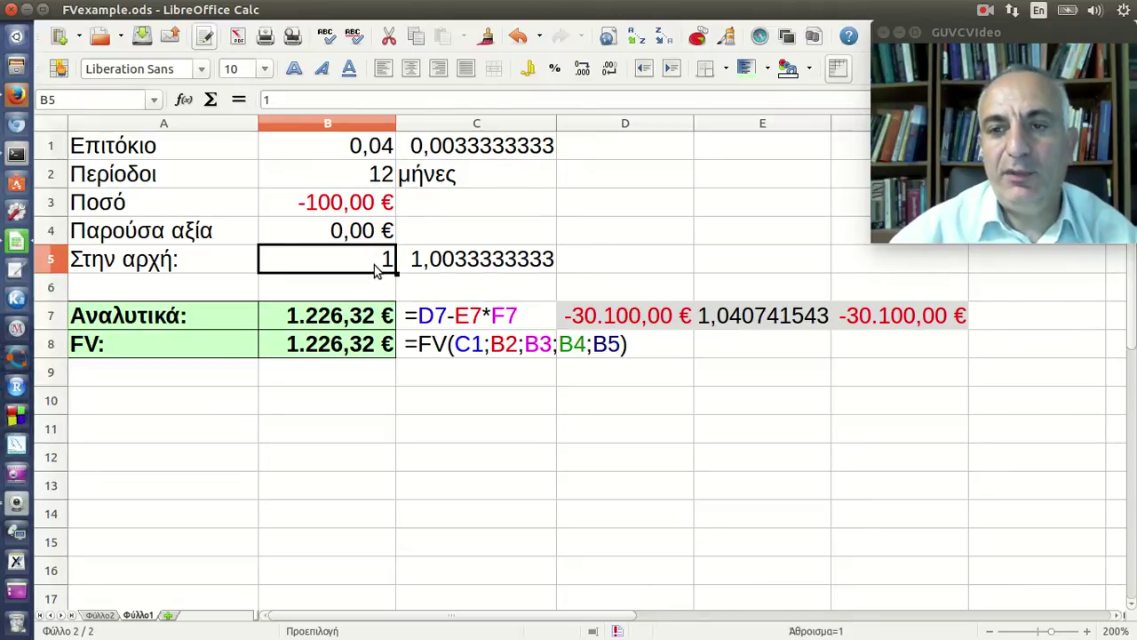
pyautogui.write('0')
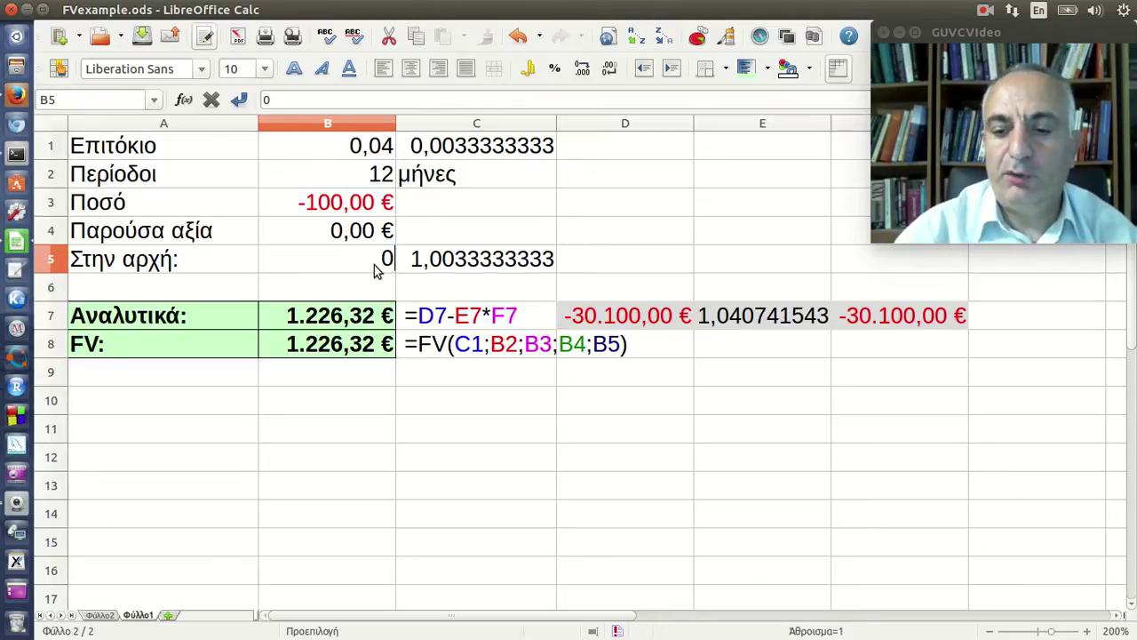
pyautogui.press('Return')
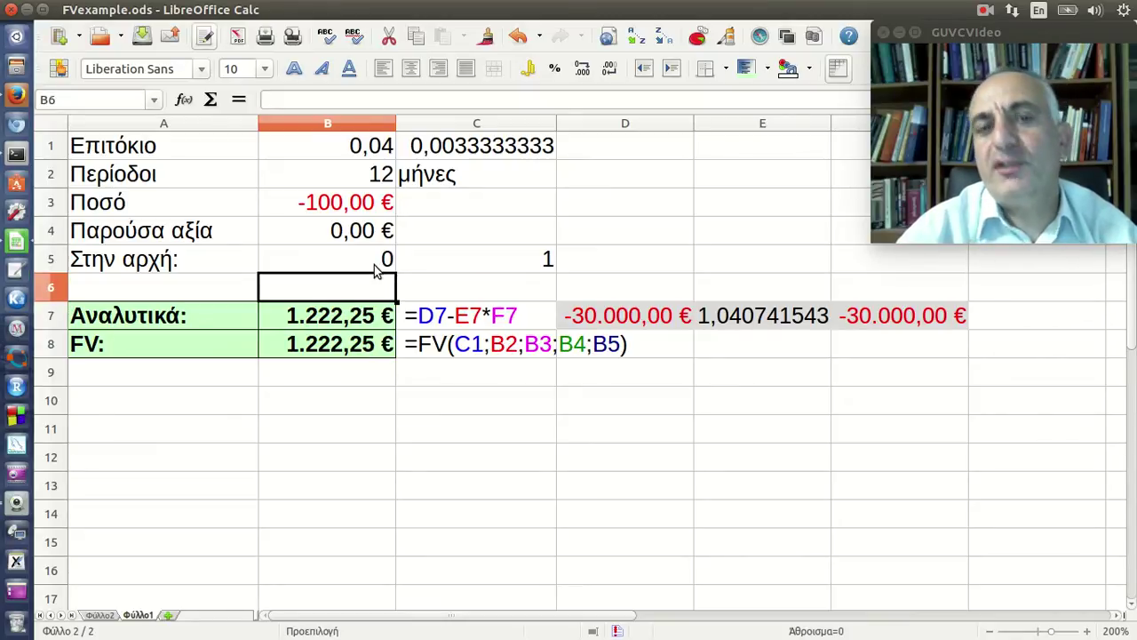
pyautogui.click(374, 267)
pyautogui.write('1')
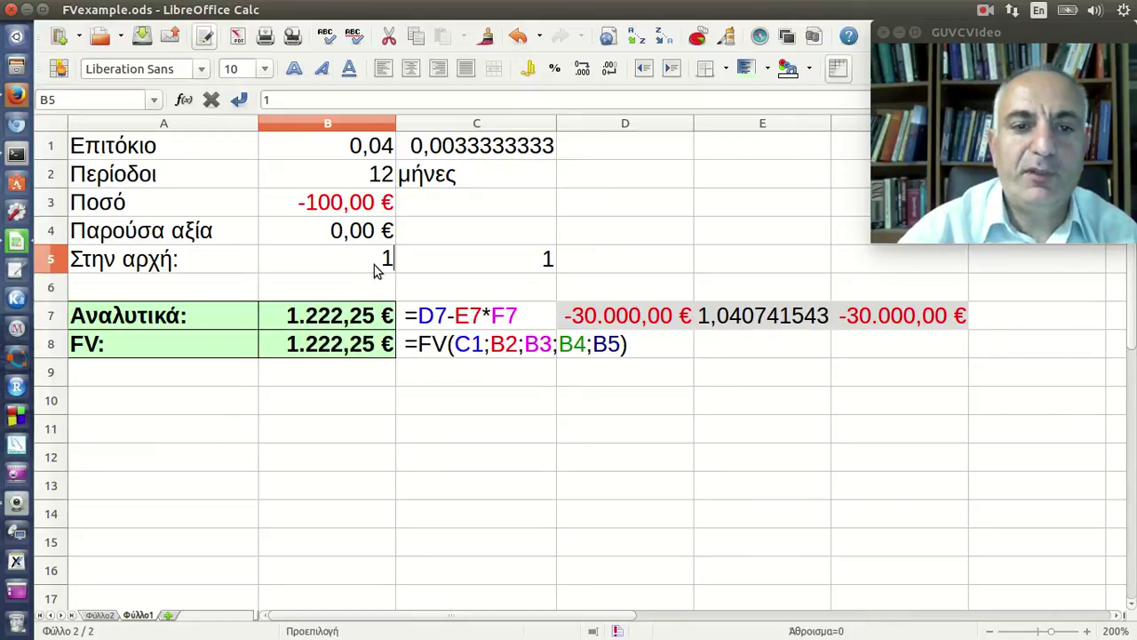
pyautogui.press('Return')
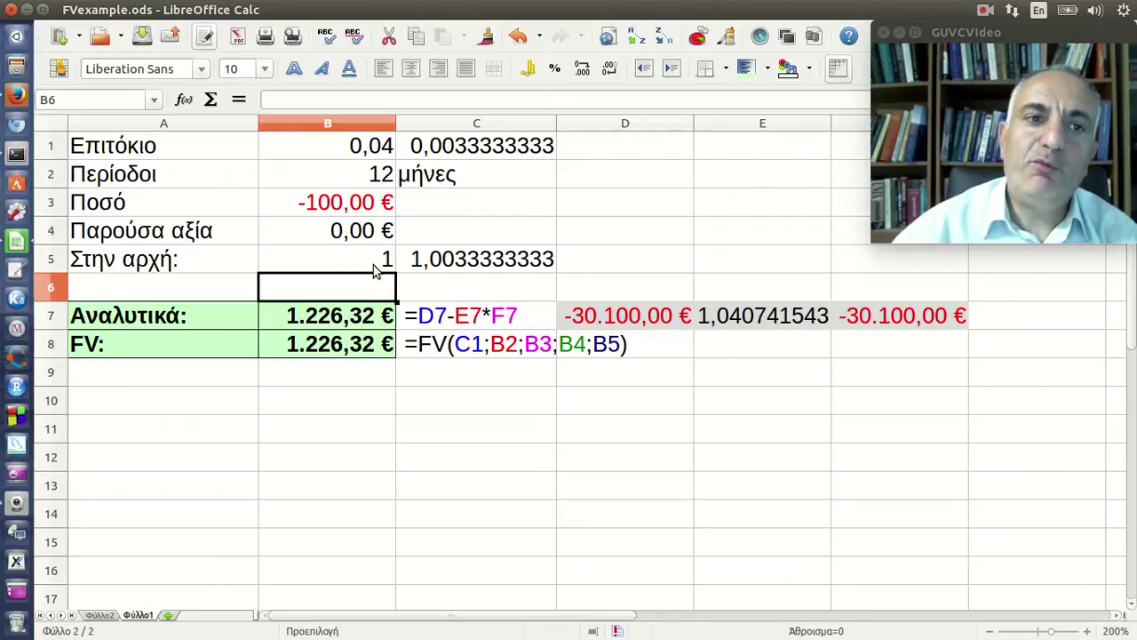
pyautogui.click(364, 152)
pyautogui.click(364, 176)
pyautogui.click(365, 203)
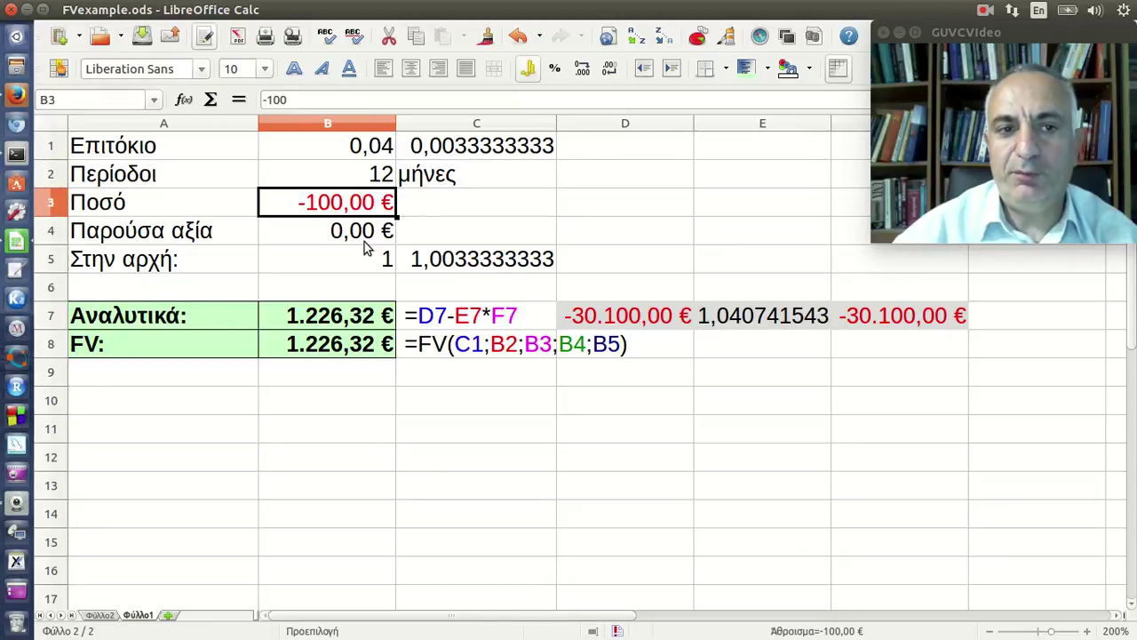
pyautogui.click(364, 233)
pyautogui.click(358, 266)
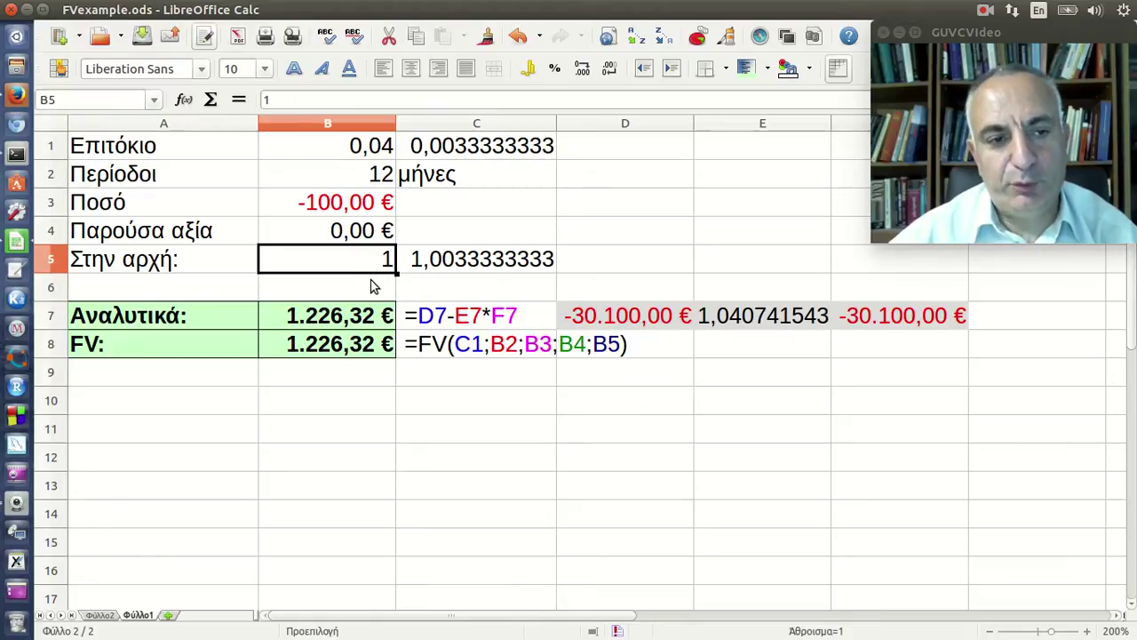
pyautogui.click(350, 353)
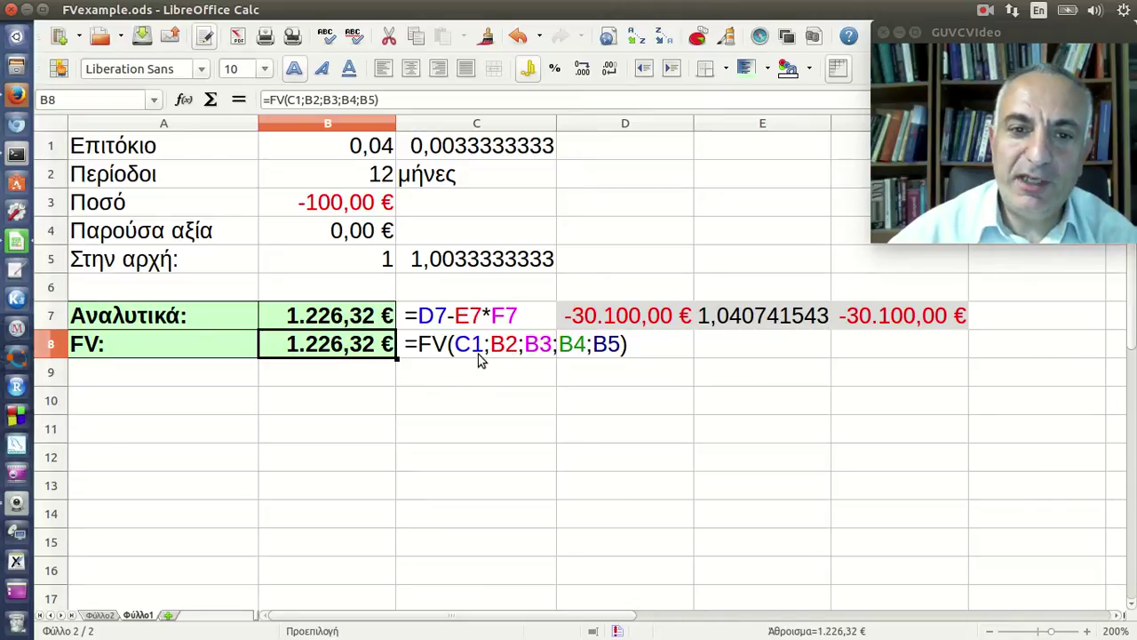
pyautogui.click(505, 160)
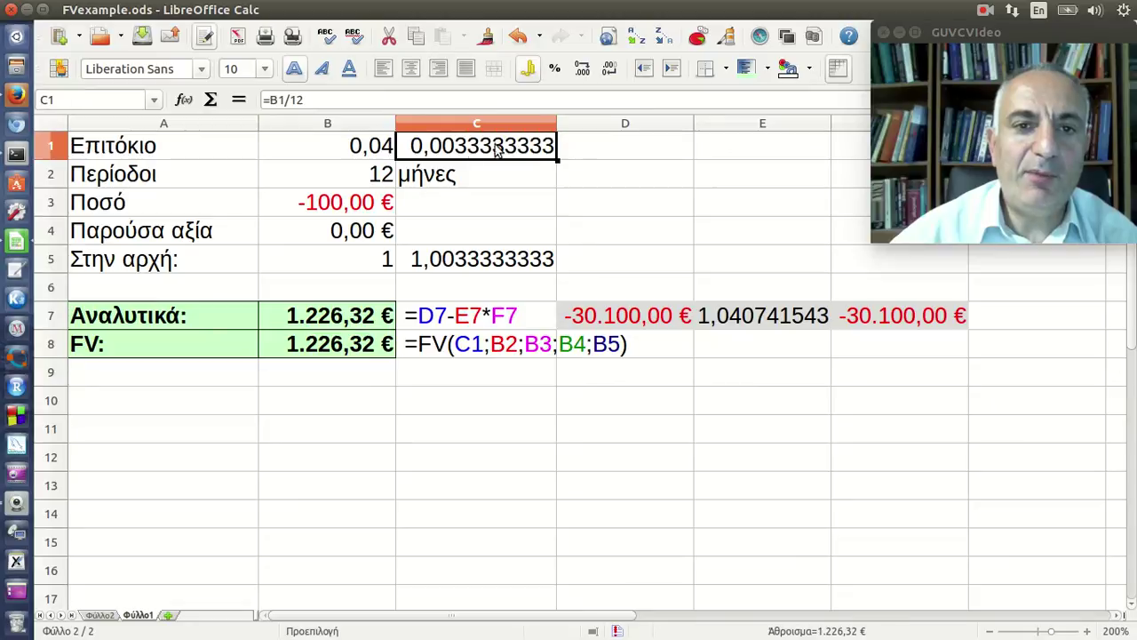
pyautogui.click(394, 103)
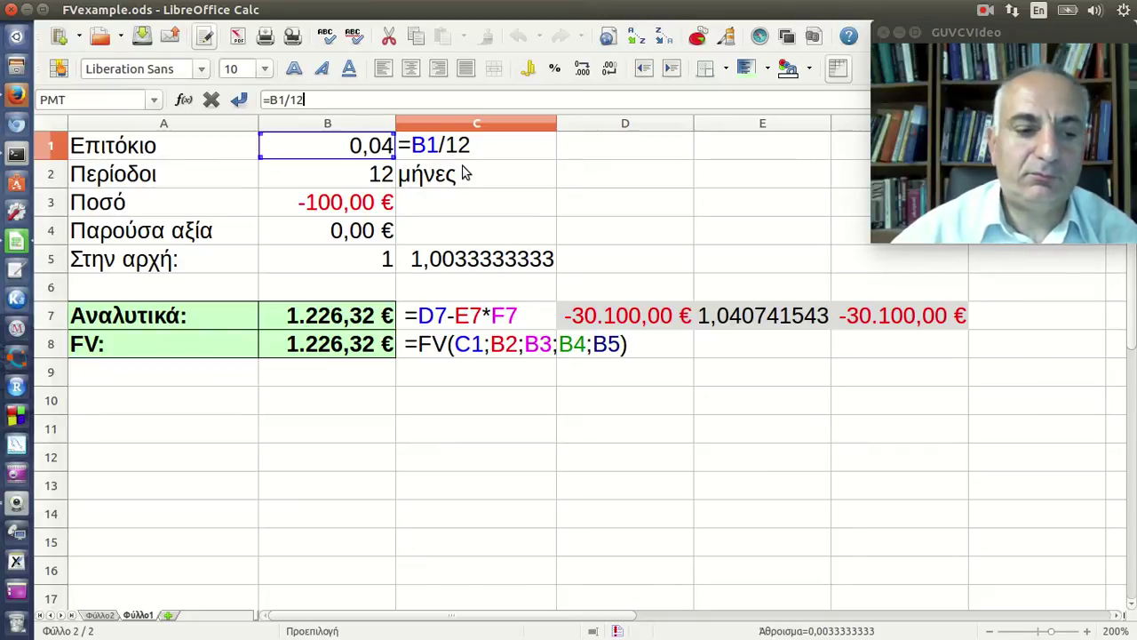
pyautogui.press('Return')
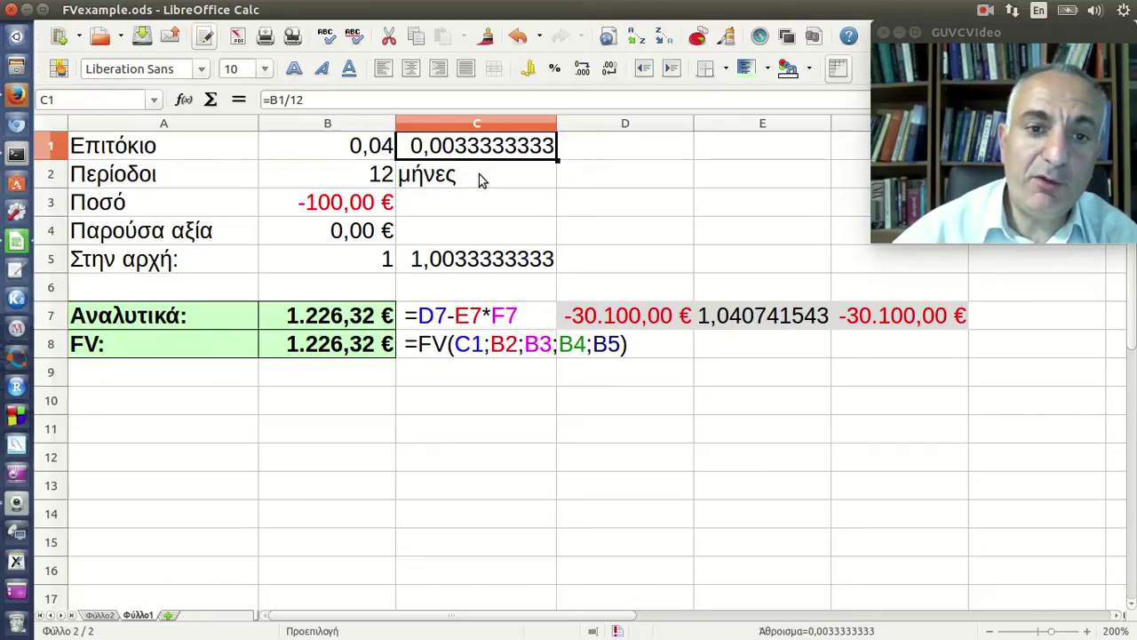
pyautogui.click(469, 346)
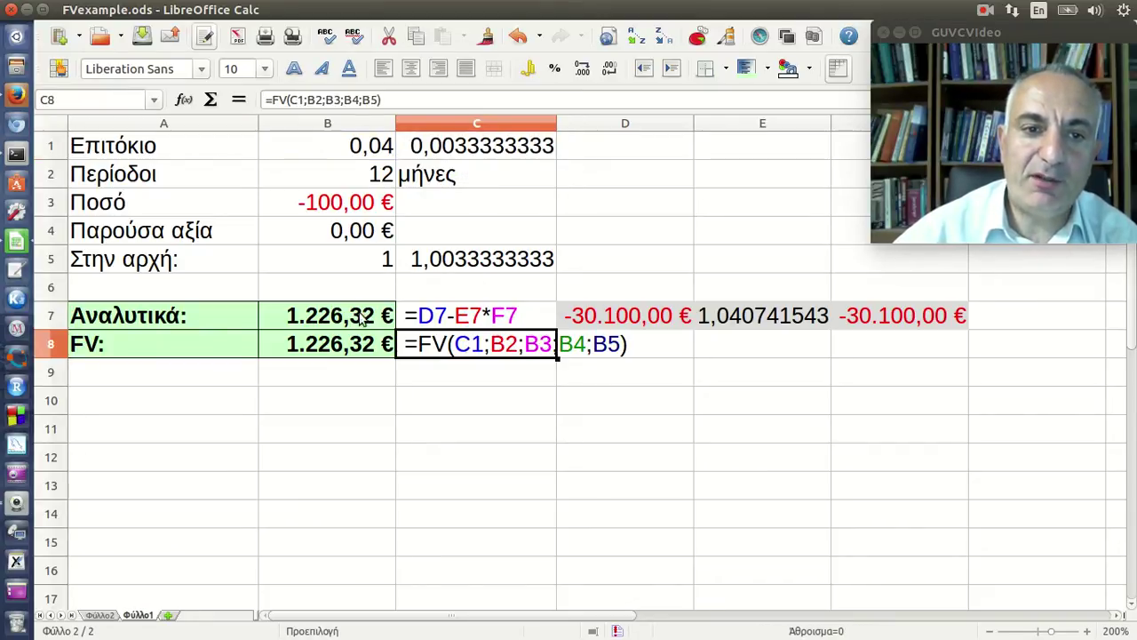
pyautogui.click(369, 347)
pyautogui.press('F2')
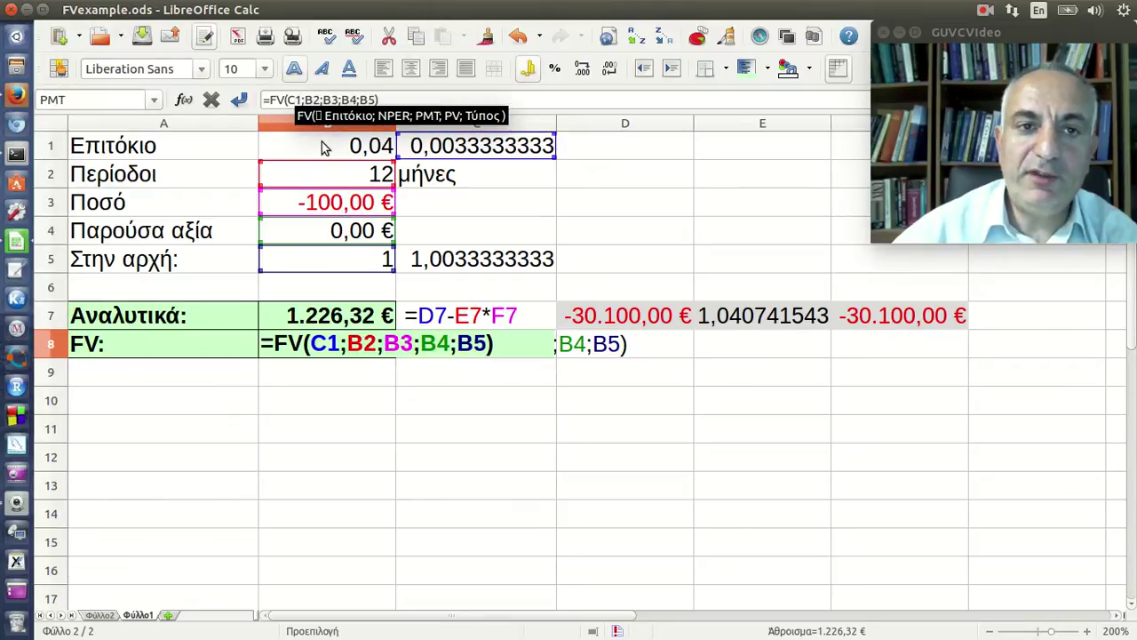
pyautogui.press('BackSpace')
pyautogui.write('b1')
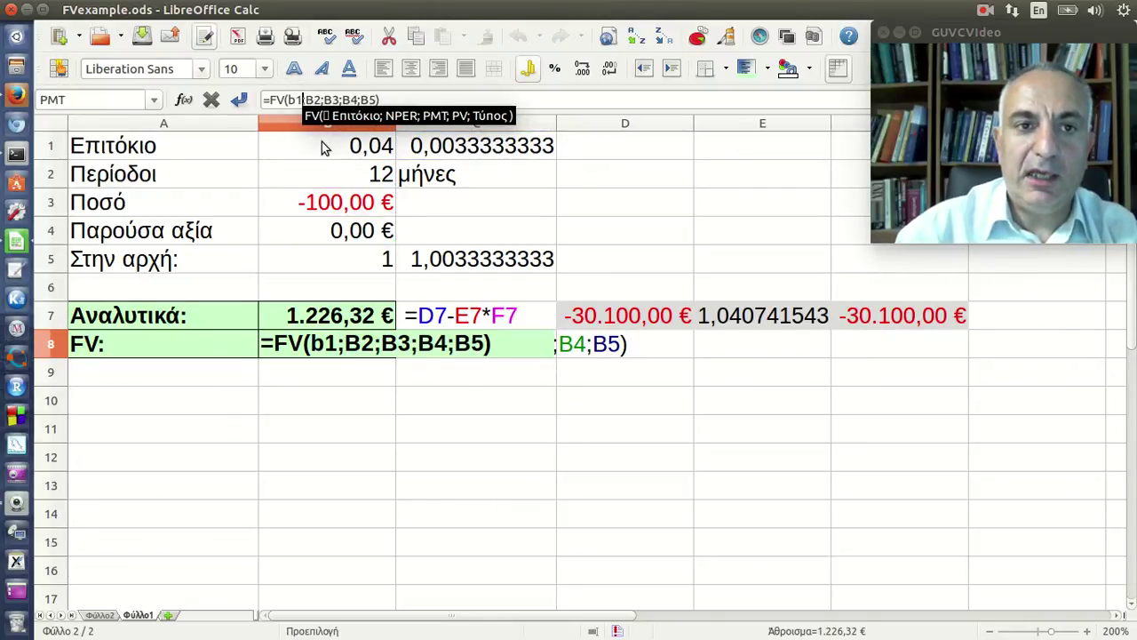
pyautogui.write('/12')
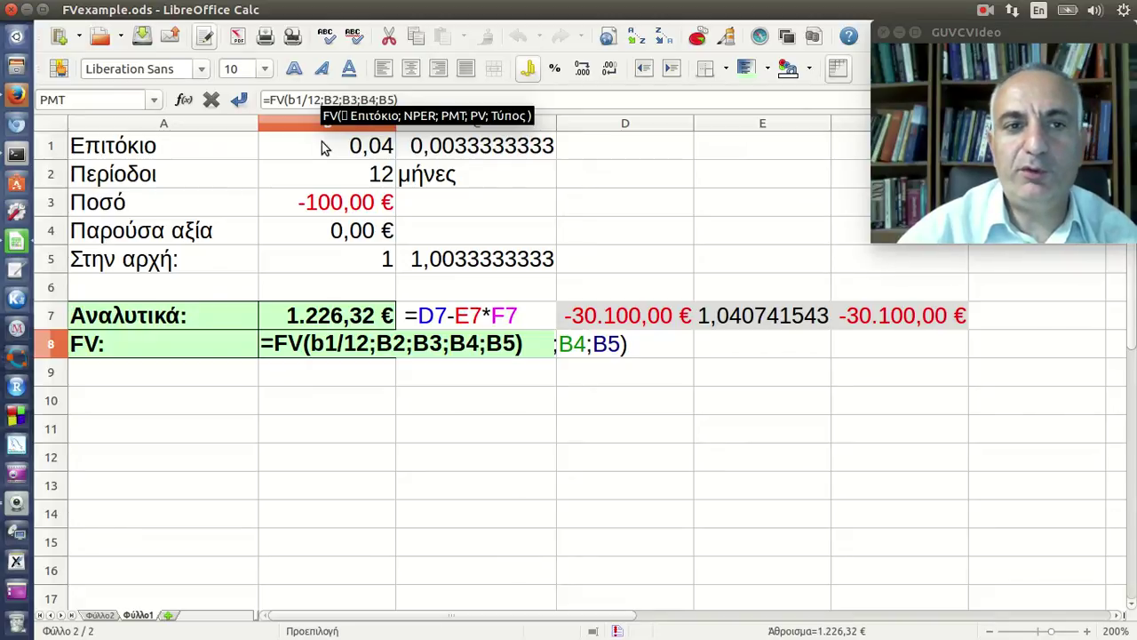
pyautogui.press('BackSpace')
pyautogui.press('BackSpace')
pyautogui.press('BackSpace')
pyautogui.press('BackSpace')
pyautogui.press('BackSpace')
pyautogui.write('c')
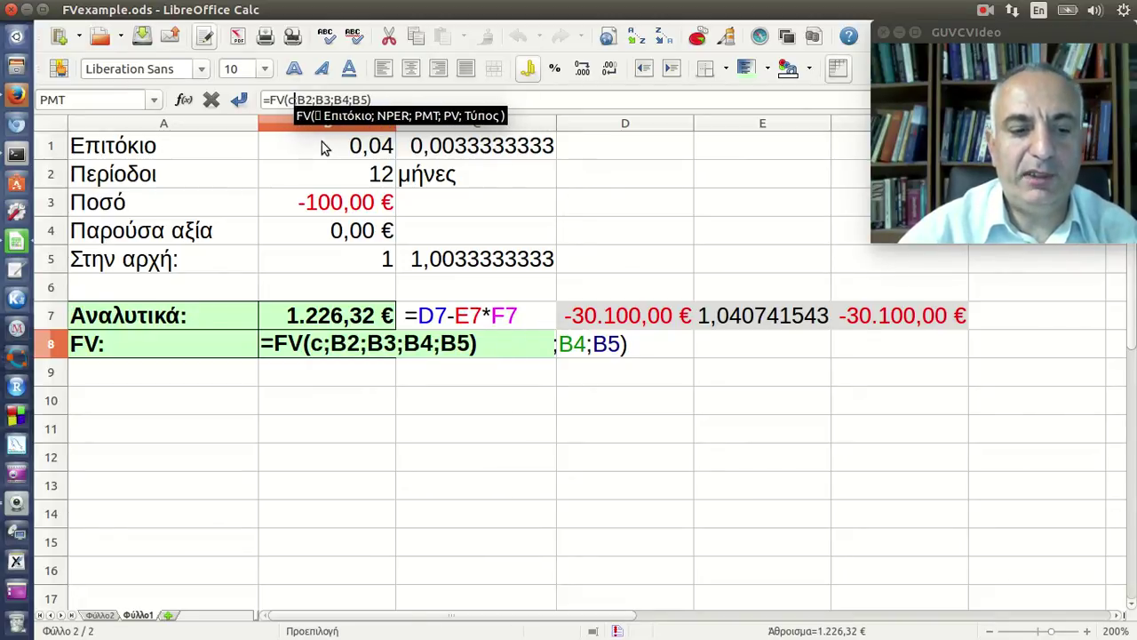
pyautogui.write('1')
pyautogui.press('Return')
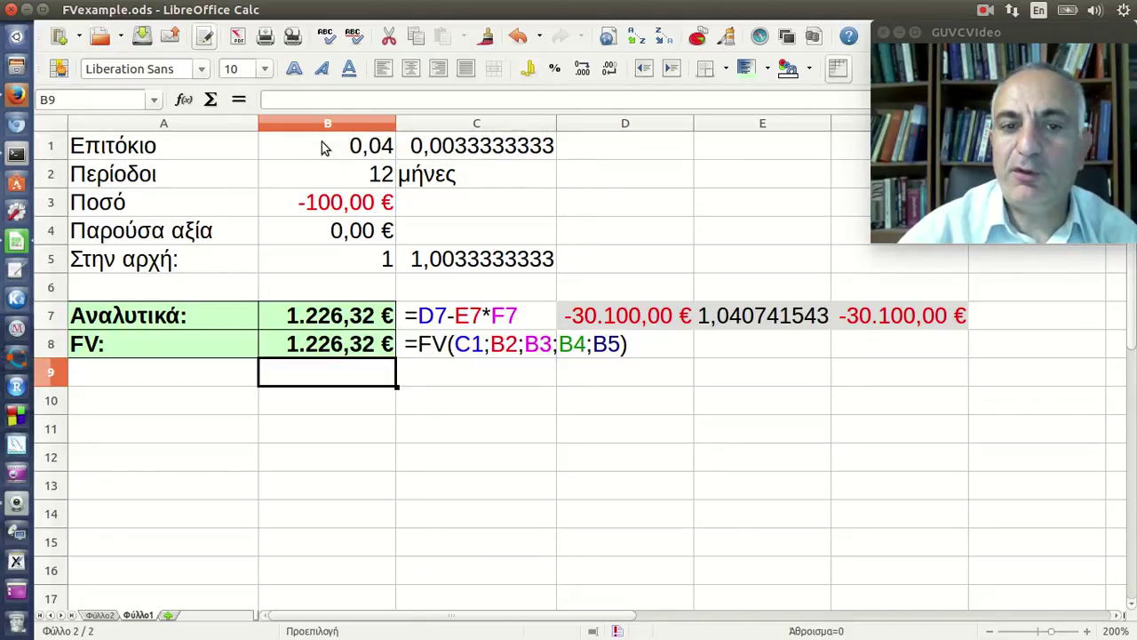
# Step: Open the Function Wizard for B8 and select FV under the Financial category
pyautogui.press('Up')
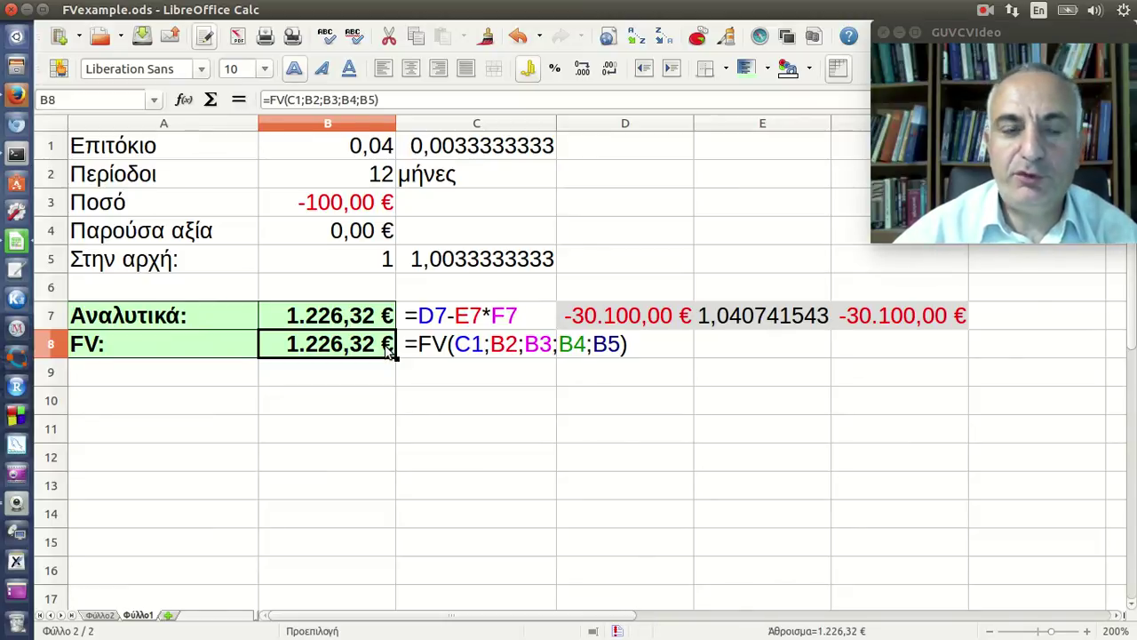
pyautogui.click(184, 100)
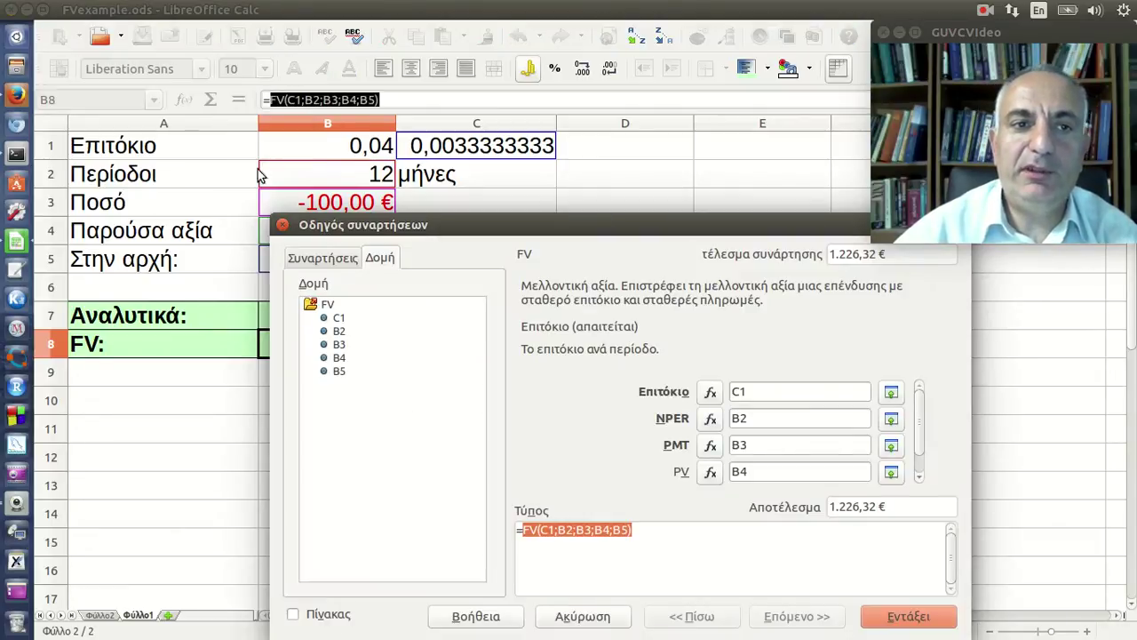
pyautogui.moveTo(490, 228); pyautogui.dragTo(449, 154)
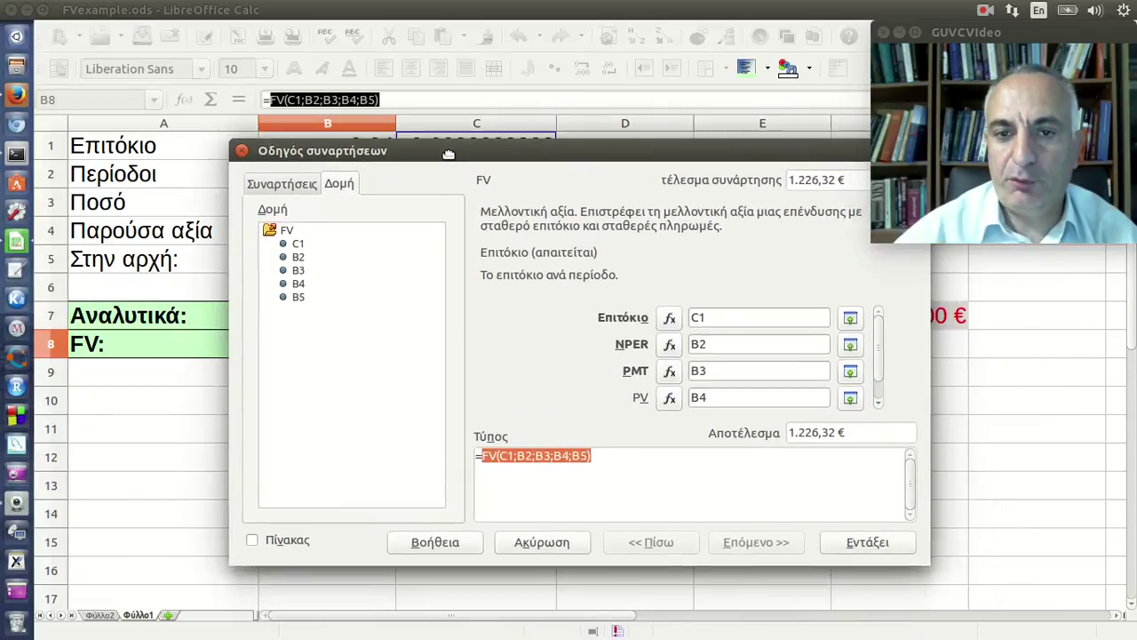
pyautogui.click(294, 184)
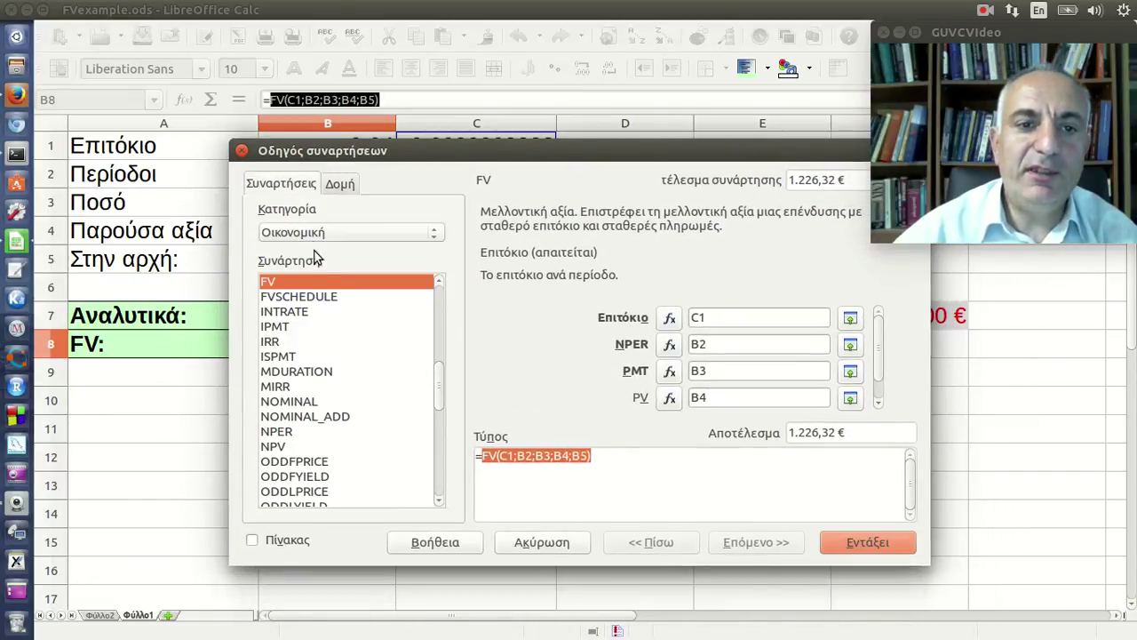
pyautogui.click(324, 232)
pyautogui.click(323, 296)
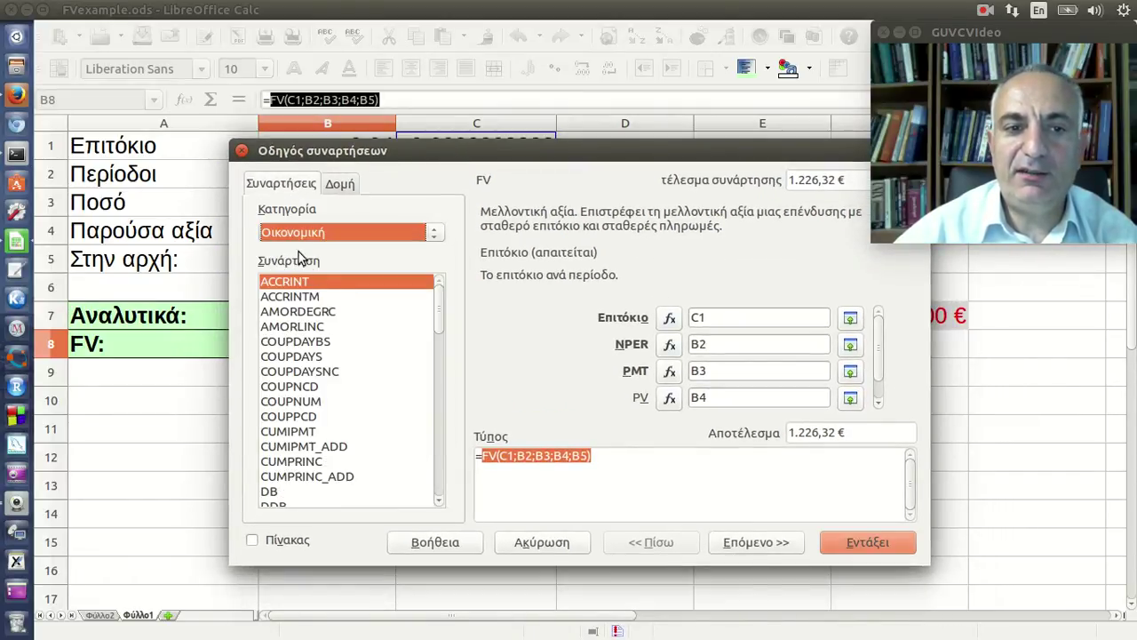
pyautogui.moveTo(438, 305); pyautogui.dragTo(428, 421)
pyautogui.scroll(3, 425, 417)
pyautogui.scroll(1, 426, 378)
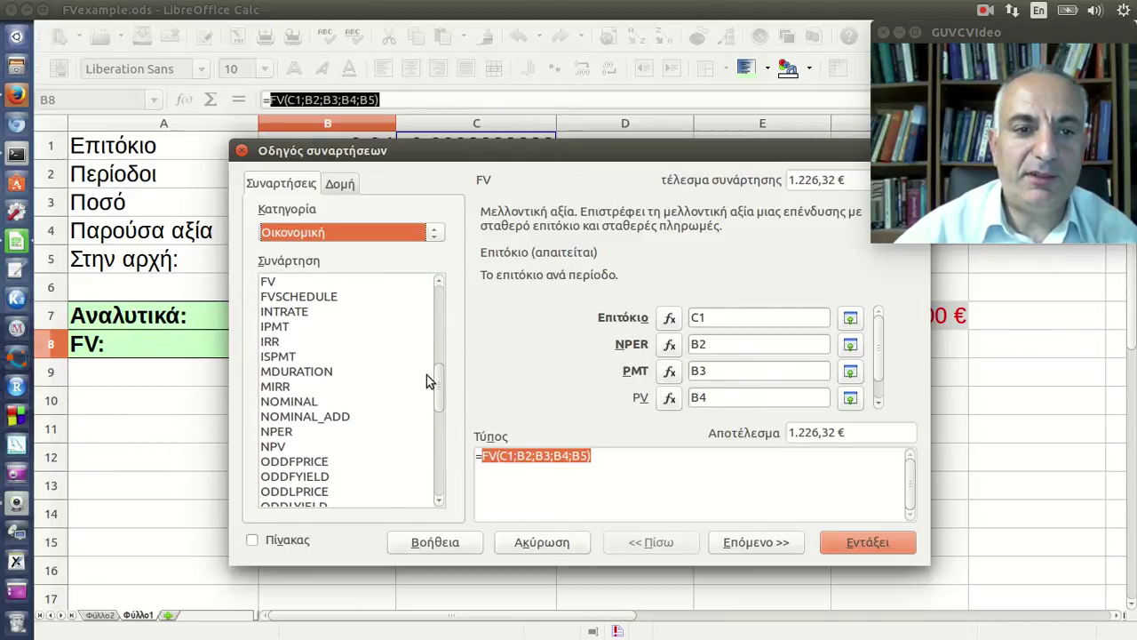
pyautogui.scroll(1, 391, 364)
pyautogui.click(318, 331)
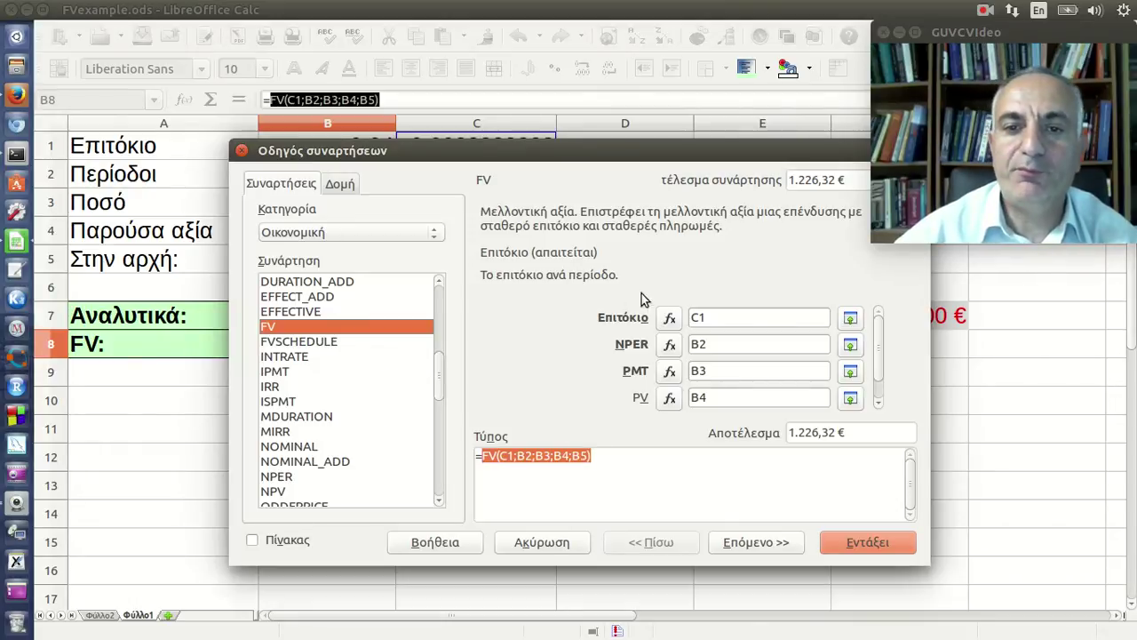
# Step: Confirm C1 as the FV rate argument and B2 as the NPER argument
pyautogui.moveTo(629, 159)
pyautogui.mouseDown()
pyautogui.moveTo(596, 193)
pyautogui.moveTo(557, 292)
pyautogui.mouseUp()
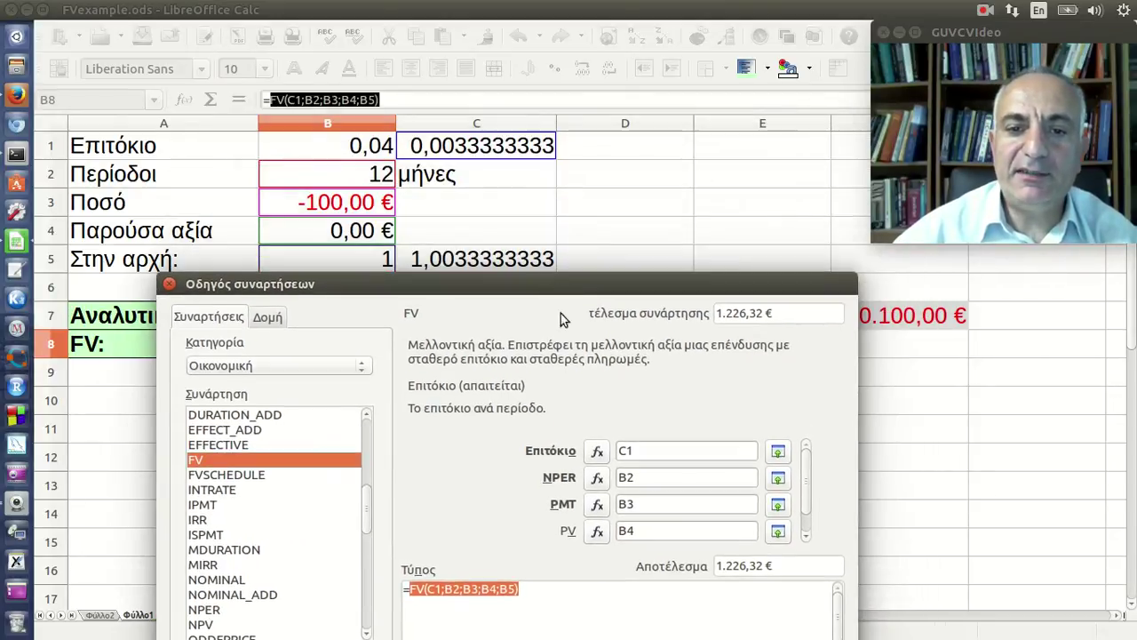
pyautogui.doubleClick(646, 451)
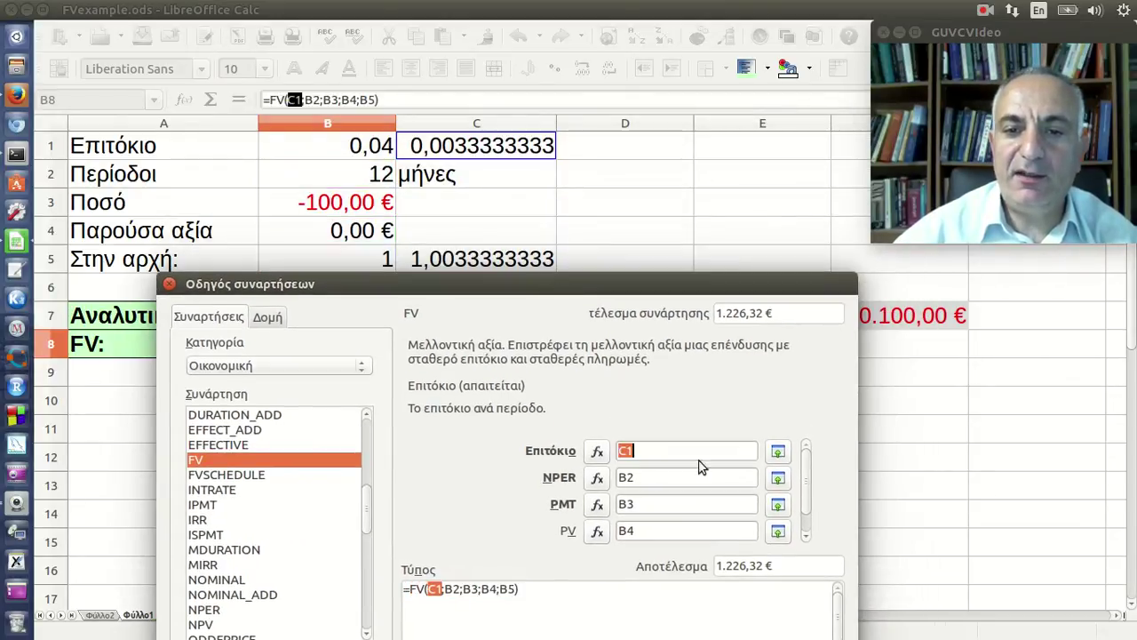
pyautogui.click(778, 452)
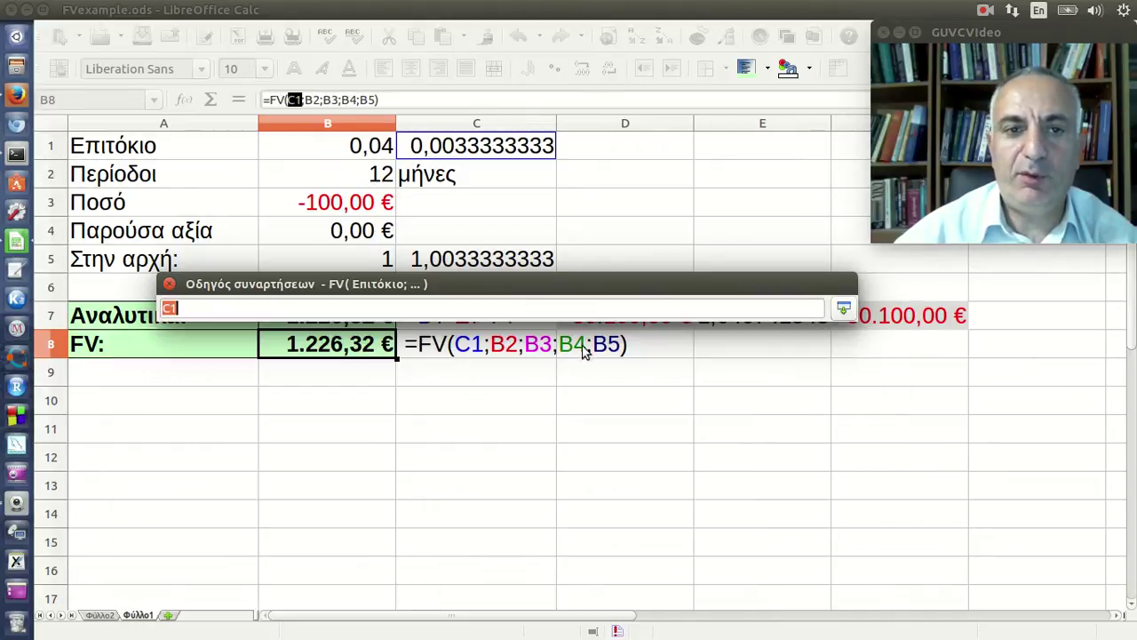
pyautogui.click(843, 308)
pyautogui.click(700, 422)
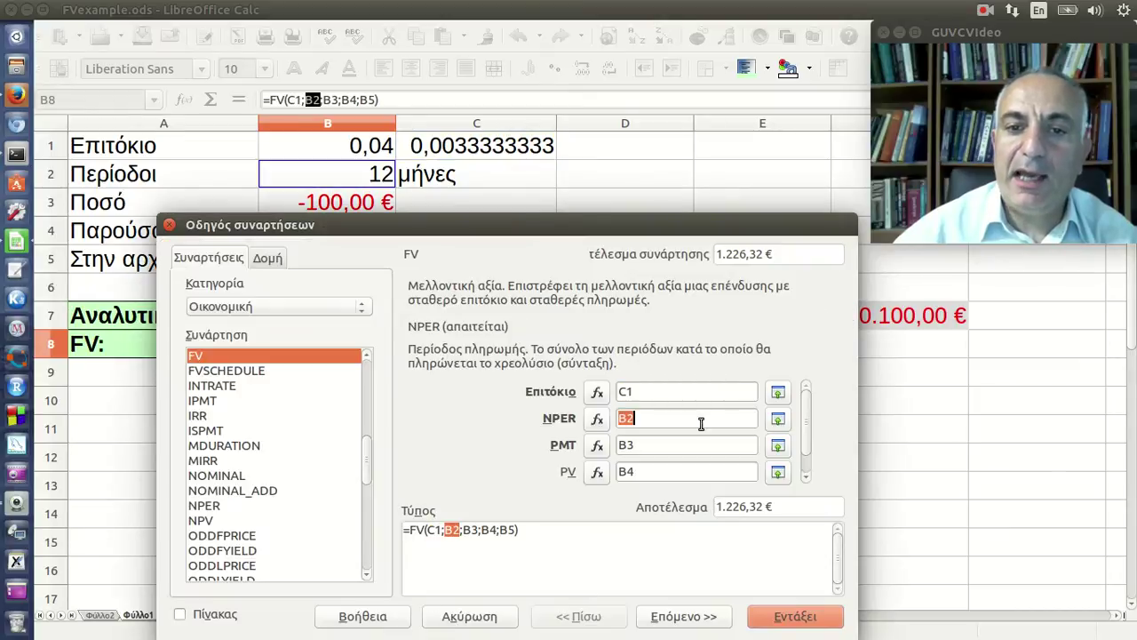
pyautogui.click(682, 394)
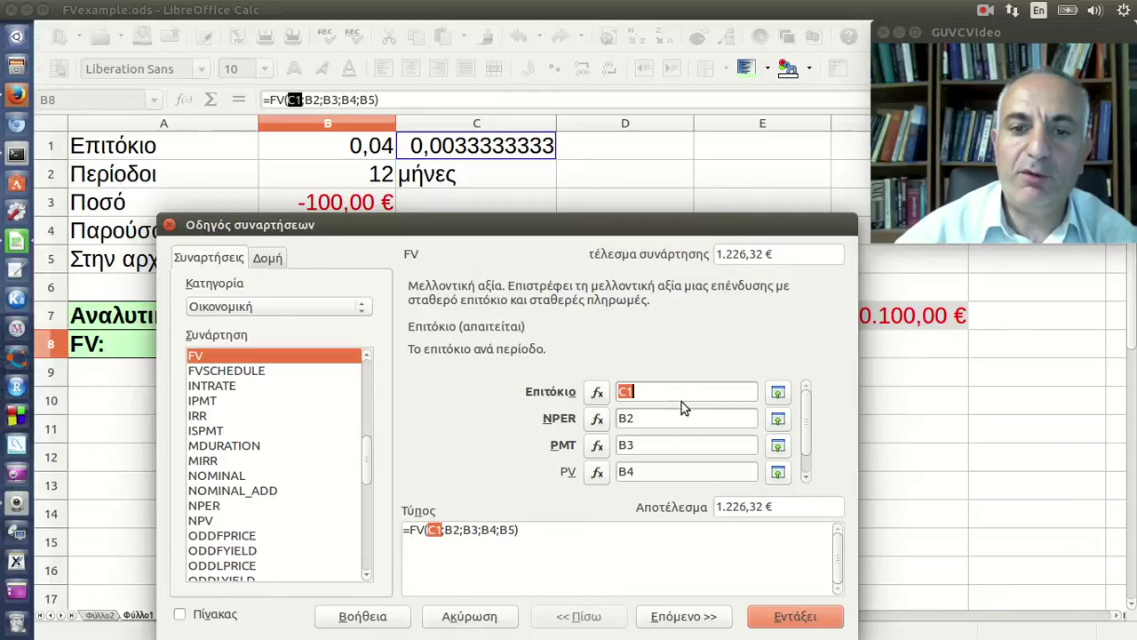
pyautogui.click(700, 420)
pyautogui.click(777, 419)
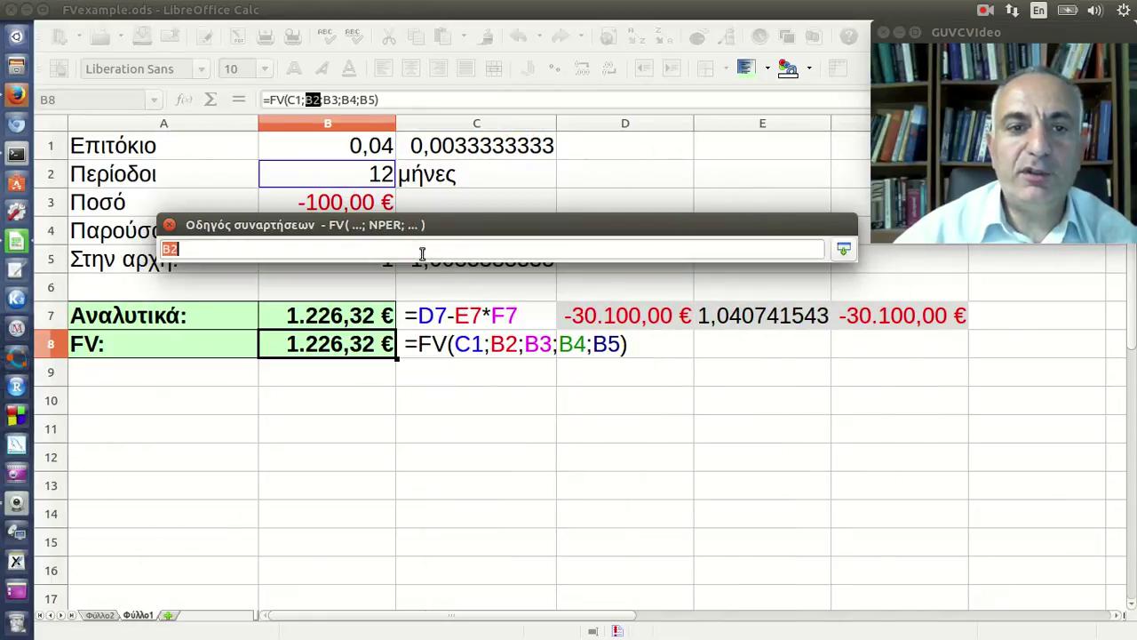
pyautogui.click(843, 250)
# Step: Check B3 as the PMT argument against the sheet
pyautogui.moveTo(646, 226); pyautogui.dragTo(745, 269)
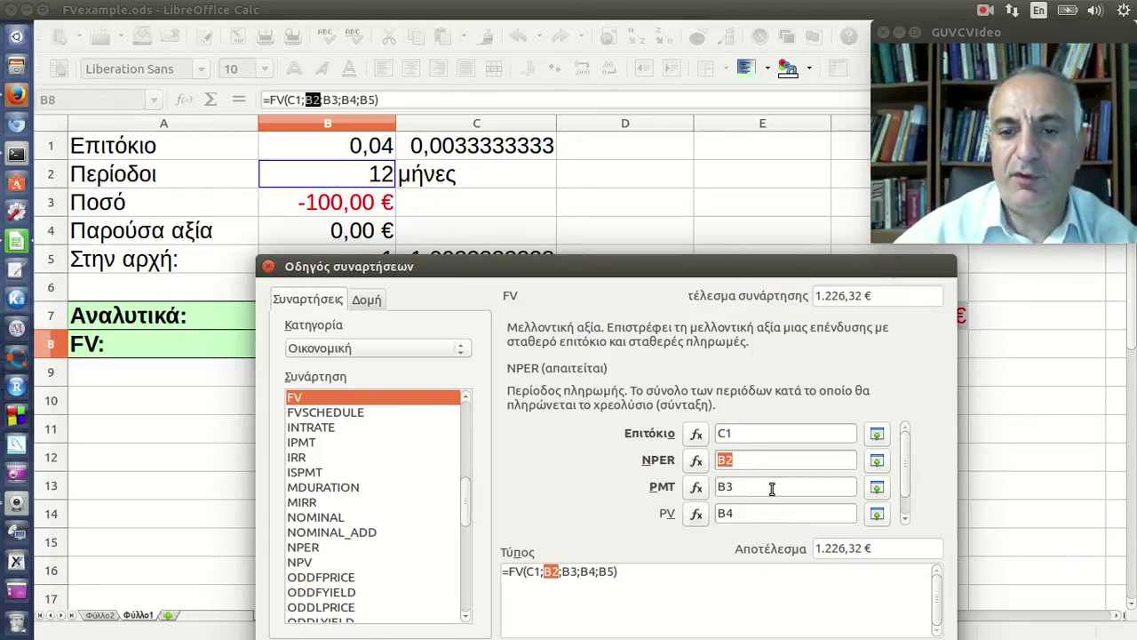
pyautogui.click(769, 487)
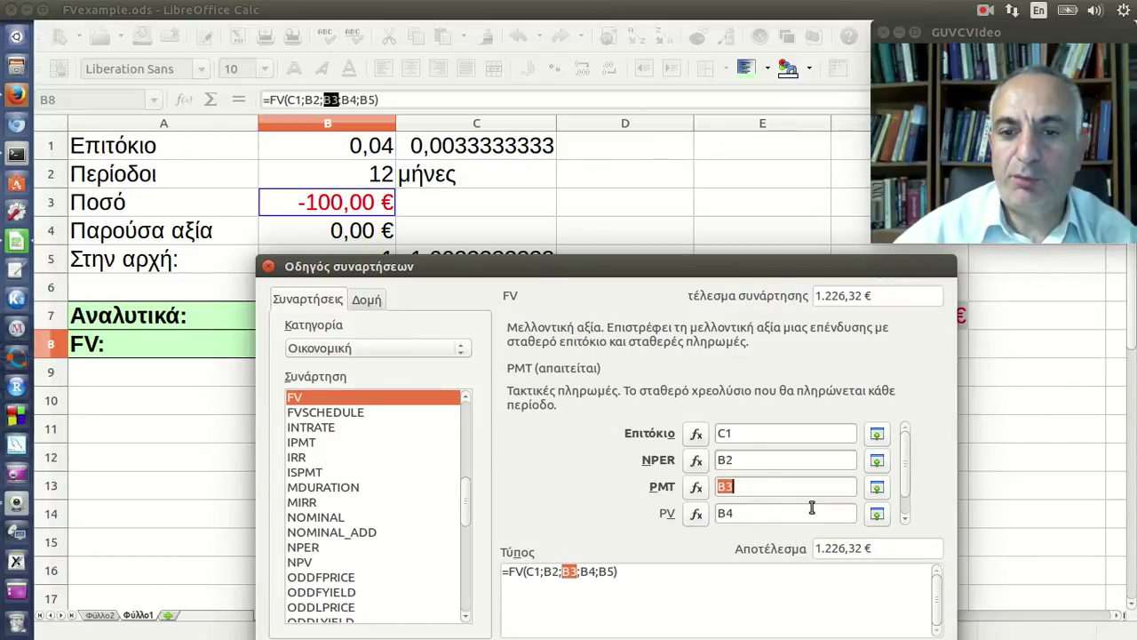
pyautogui.click(876, 490)
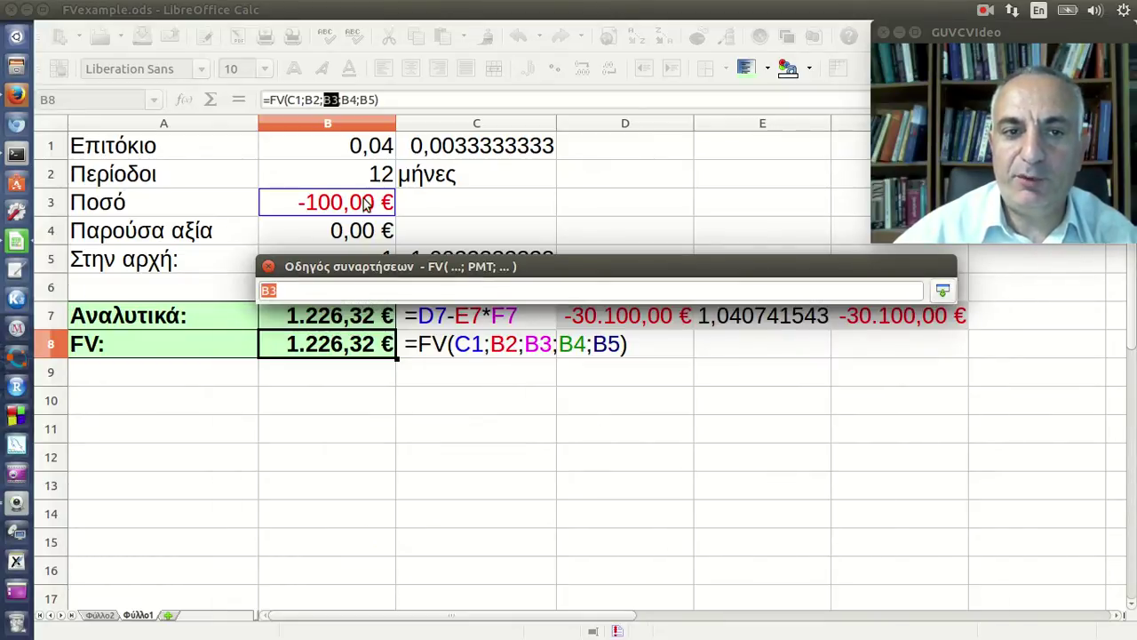
pyautogui.click(943, 291)
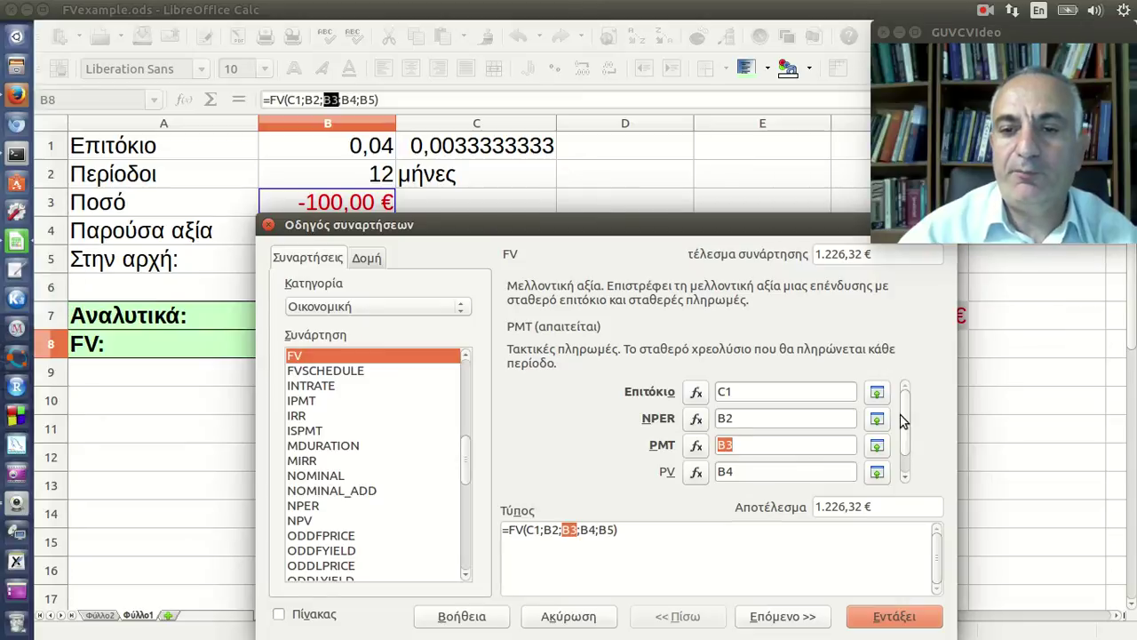
# Step: Set the FV present value argument to cell B4
pyautogui.moveTo(902, 425); pyautogui.dragTo(900, 461)
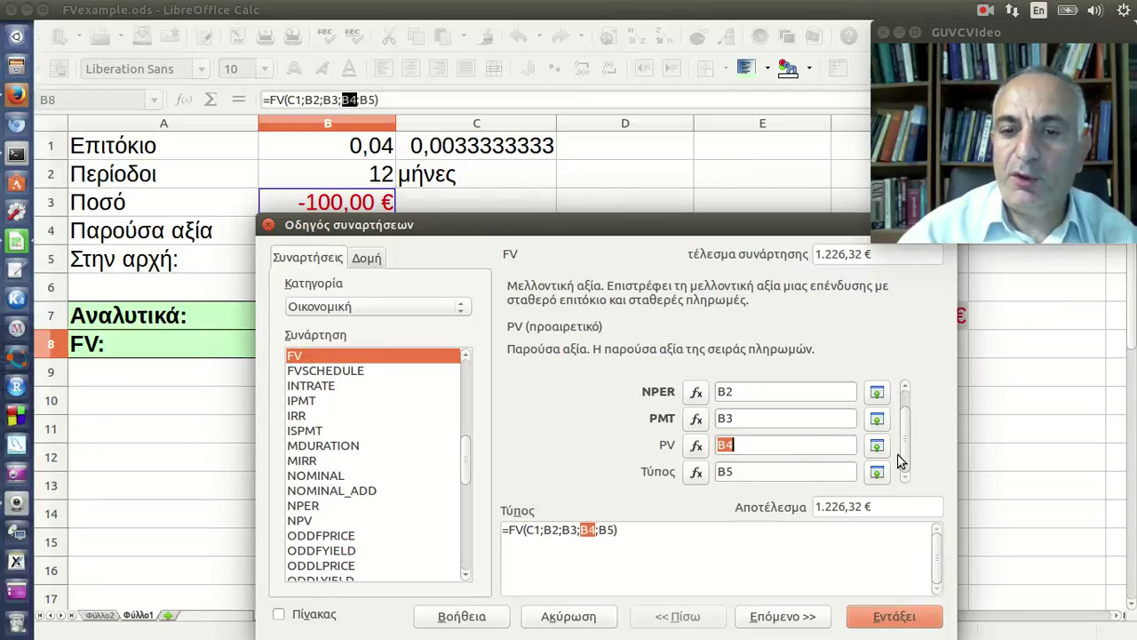
pyautogui.click(789, 444)
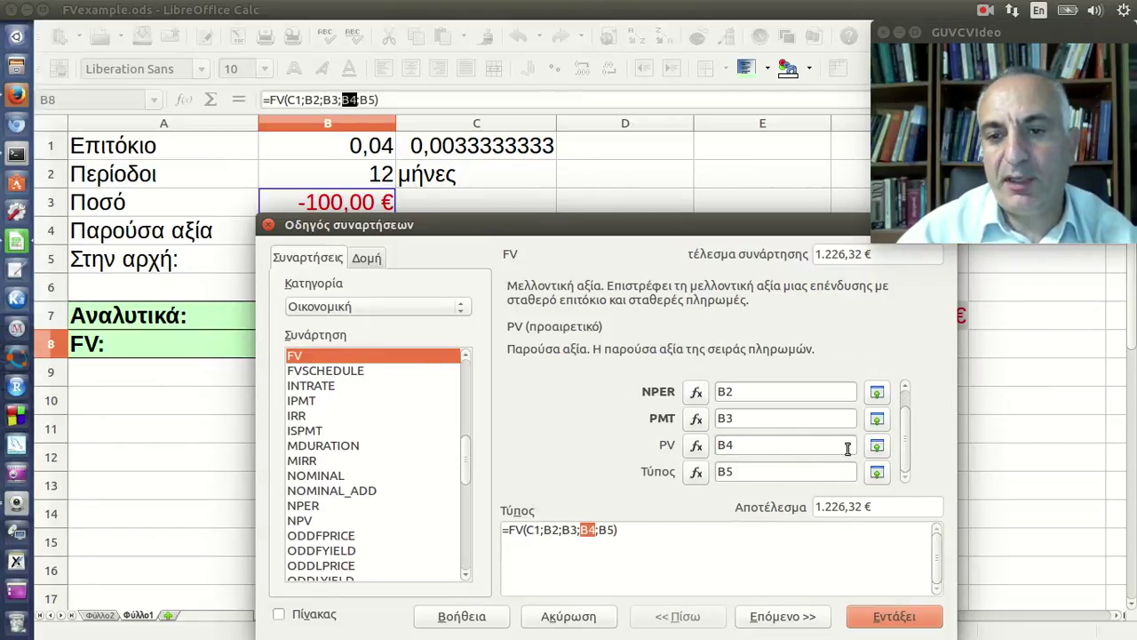
pyautogui.click(877, 444)
pyautogui.moveTo(532, 233); pyautogui.dragTo(474, 342)
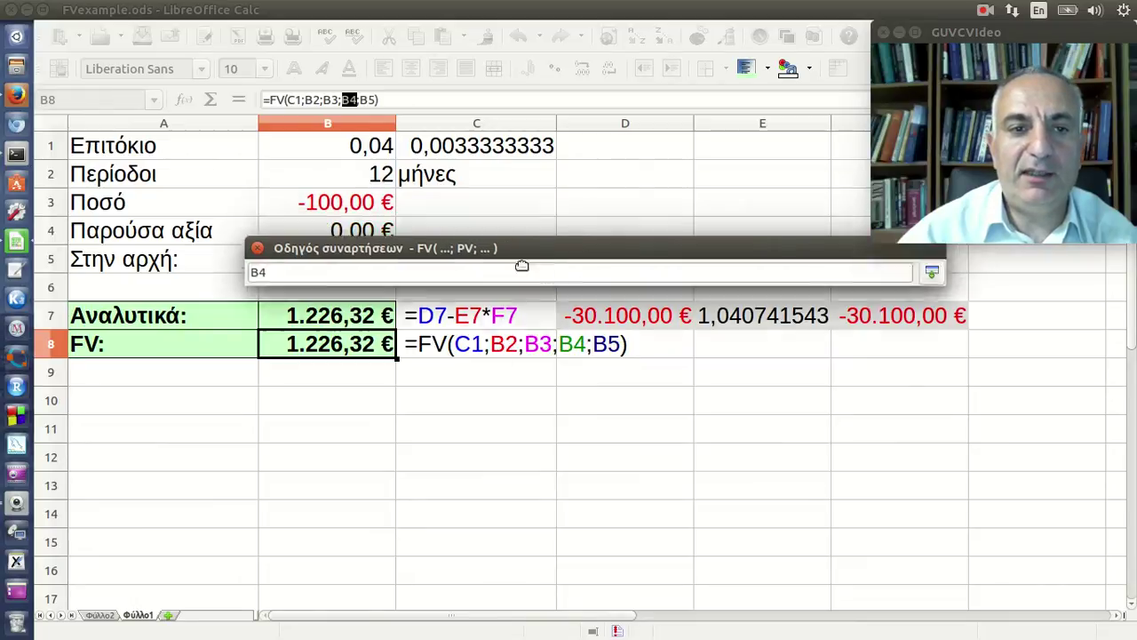
pyautogui.click(884, 358)
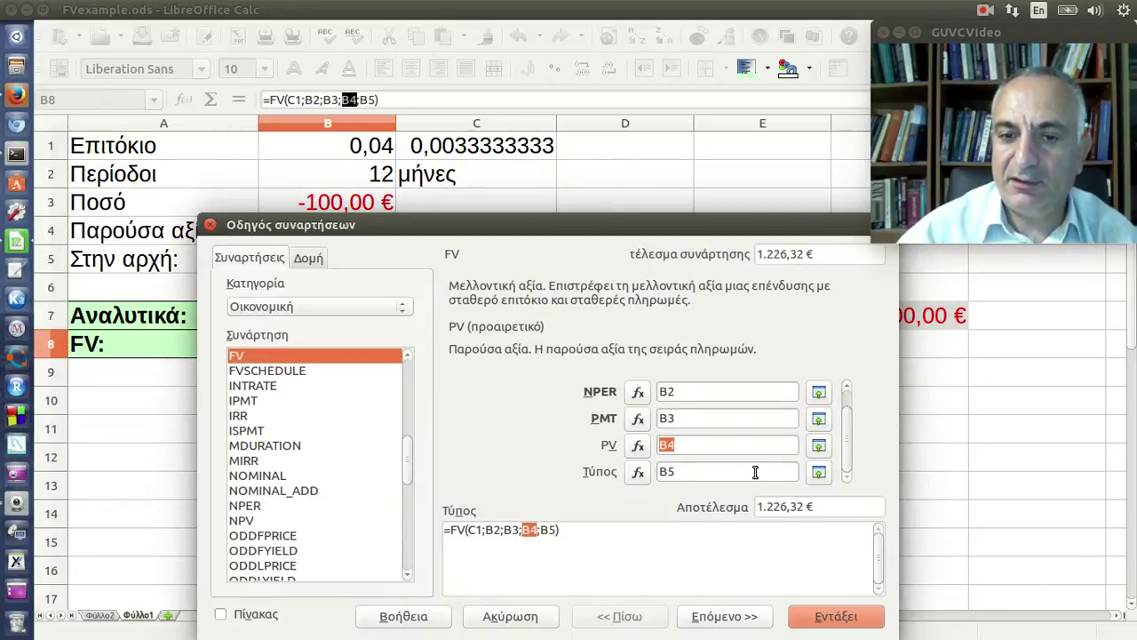
# Step: Pick B5 as the Type argument and insert =FV(C1;B2;B3;B4;B5) into B8
pyautogui.click(751, 471)
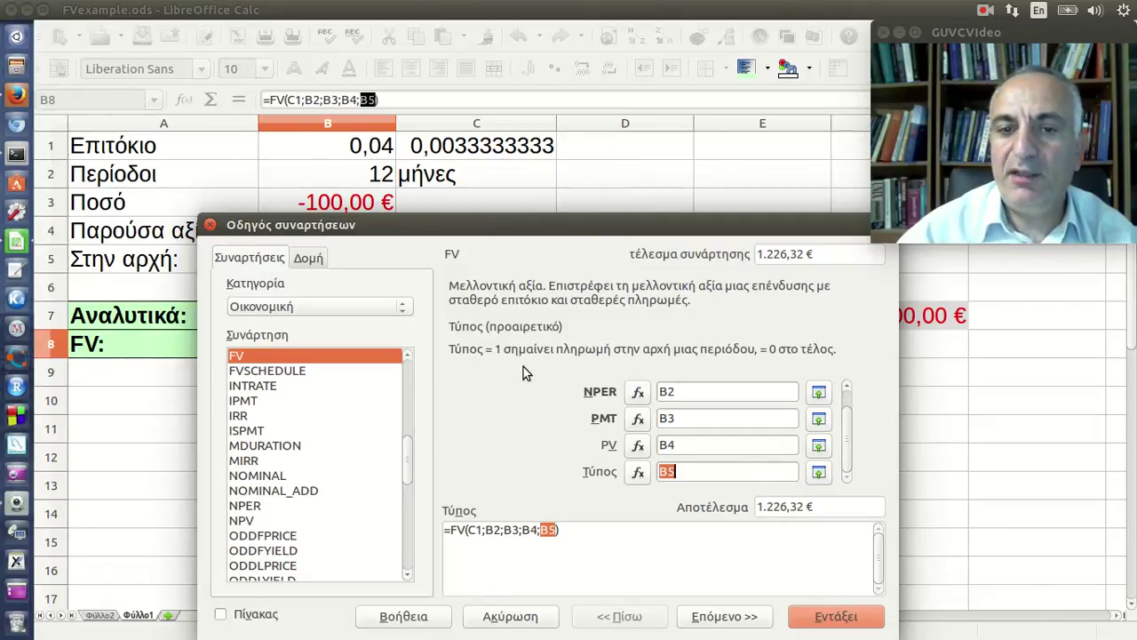
pyautogui.click(818, 472)
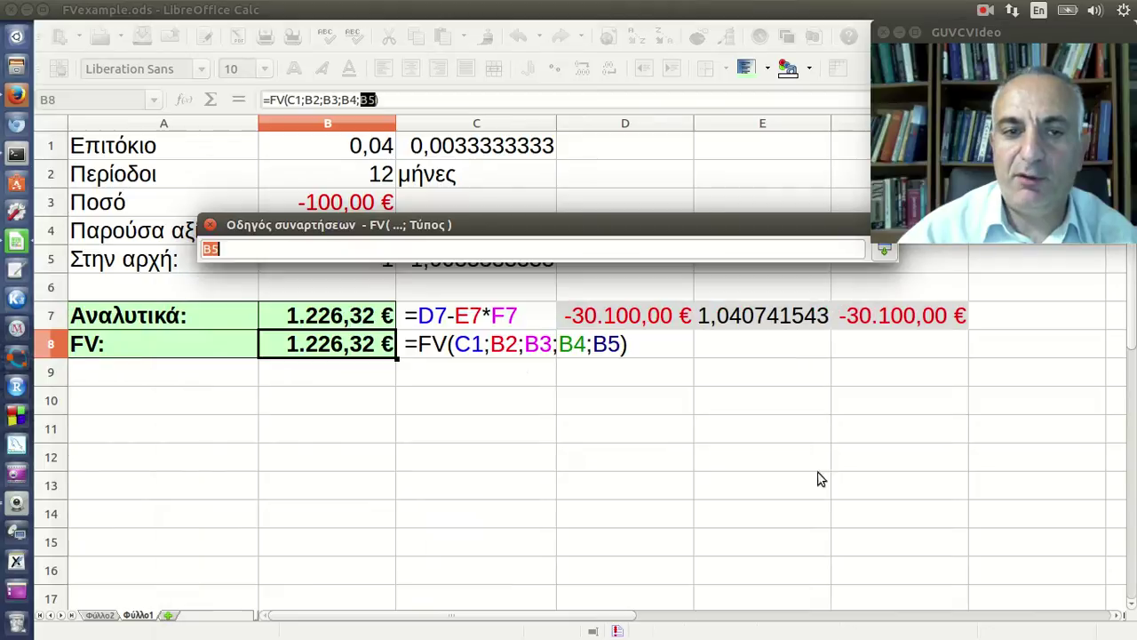
pyautogui.click(382, 262)
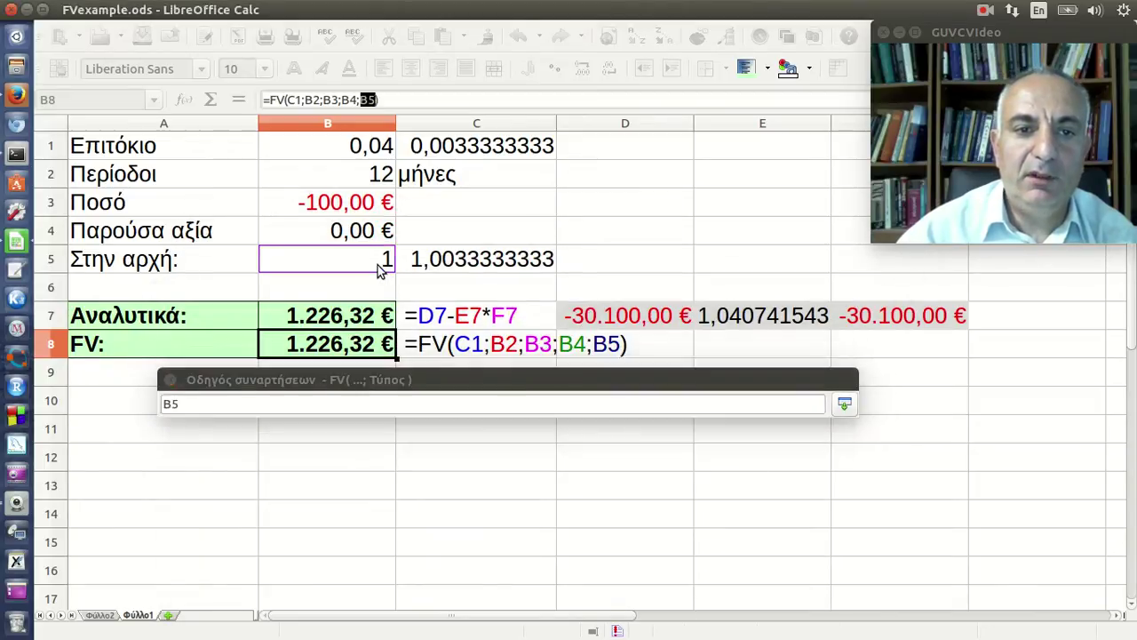
pyautogui.click(844, 405)
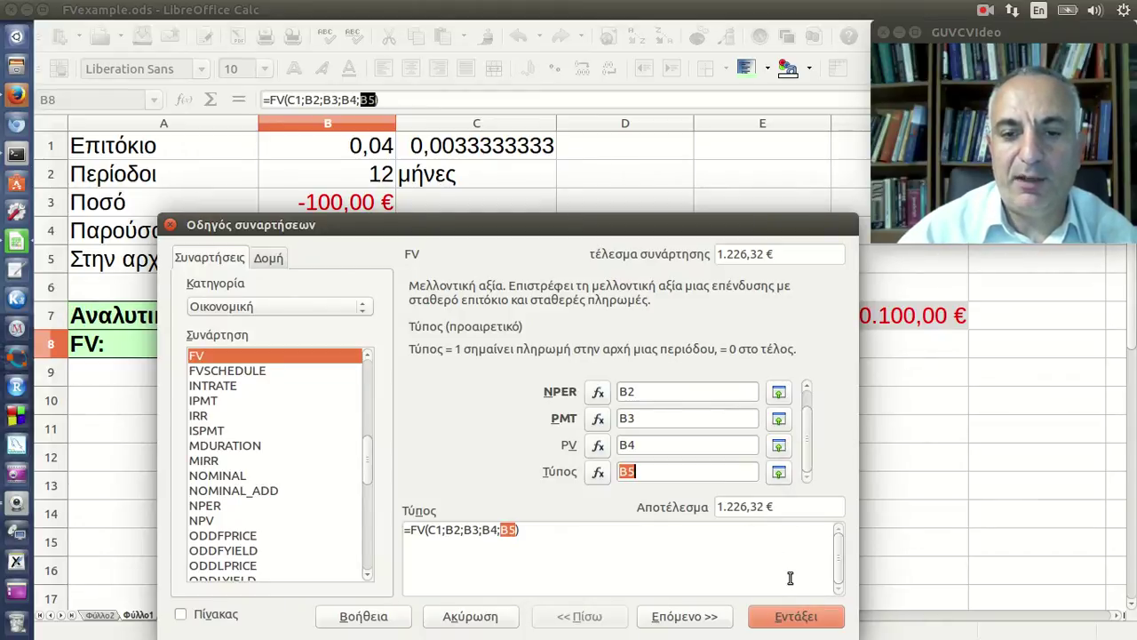
pyautogui.click(796, 616)
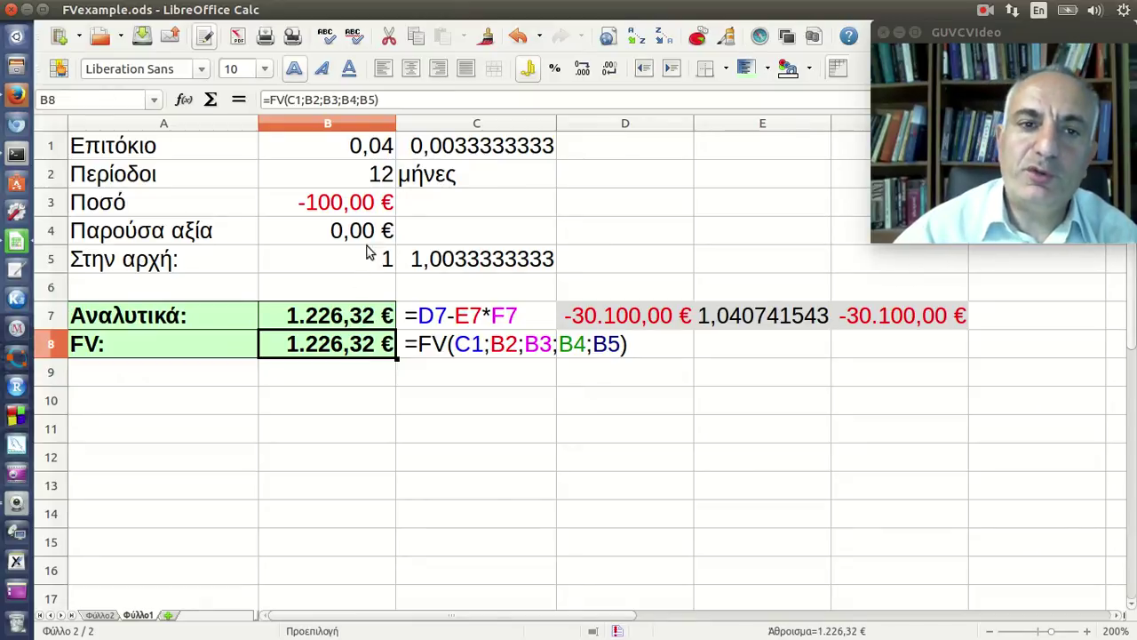
# Step: Set B1 to =0% and compare B7's #DIV/0! with B8's 1.200,00 €
pyautogui.click(376, 148)
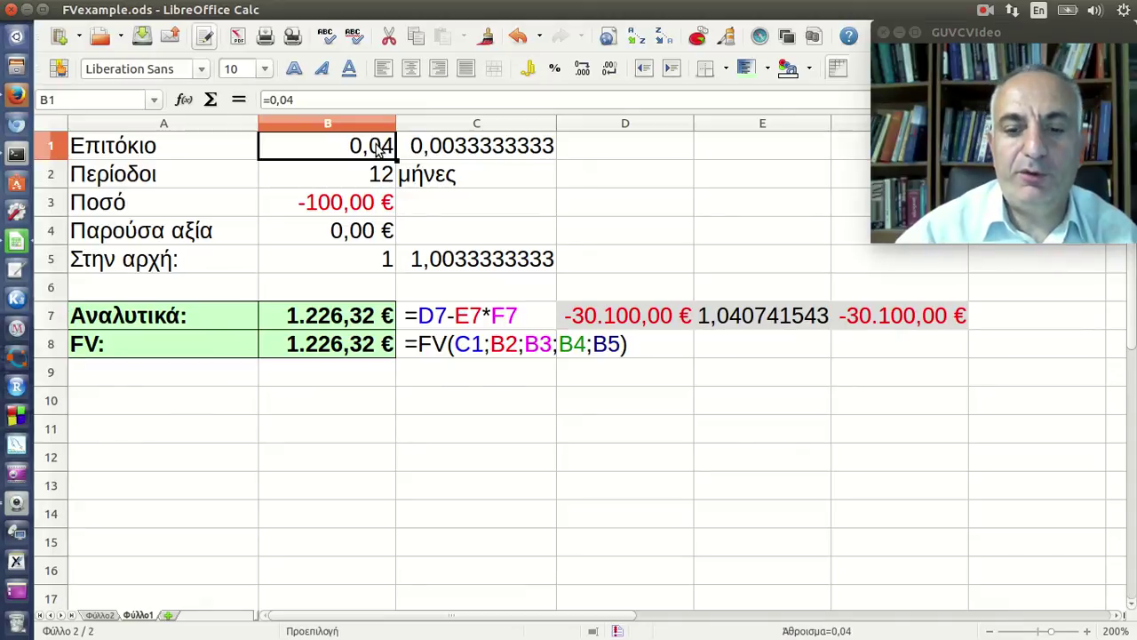
pyautogui.write('=')
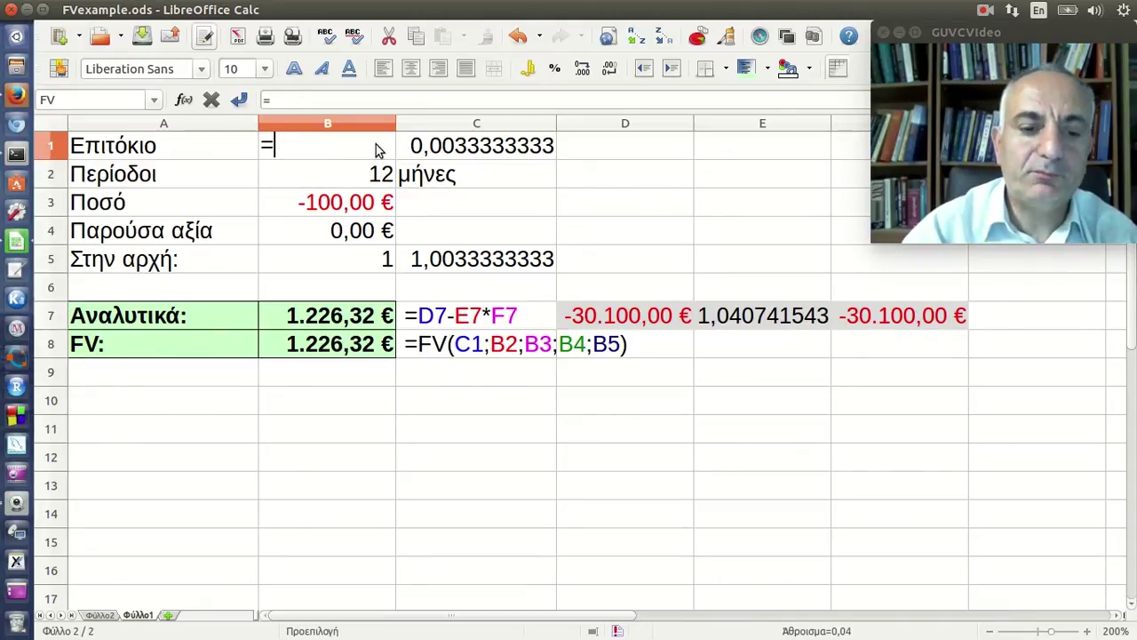
pyautogui.write('0%')
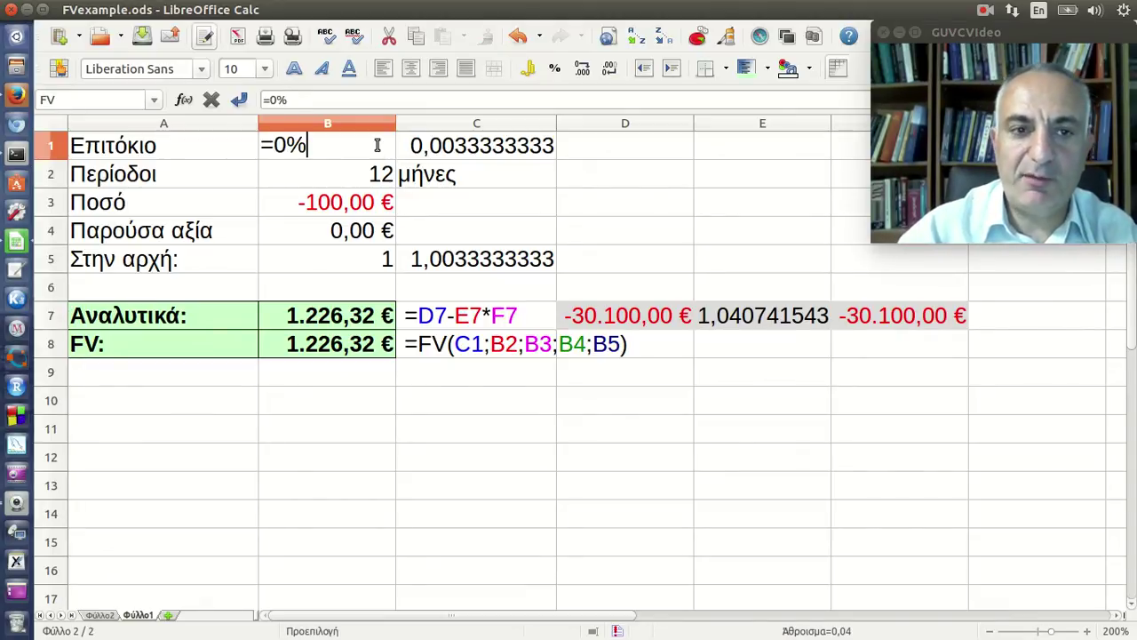
pyautogui.press('Return')
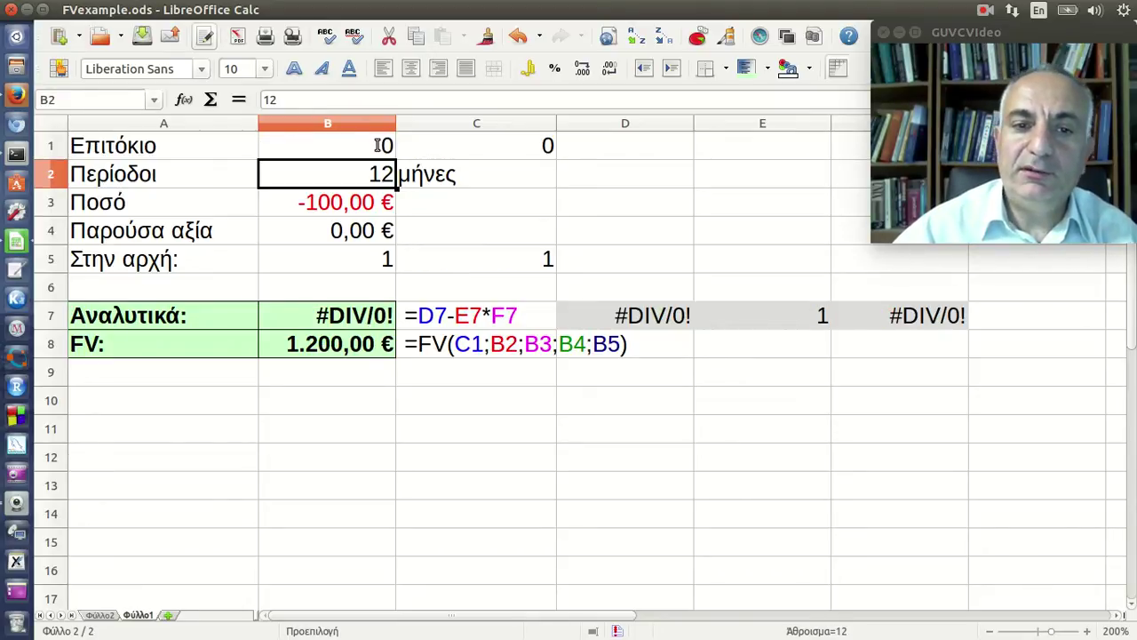
pyautogui.click(369, 311)
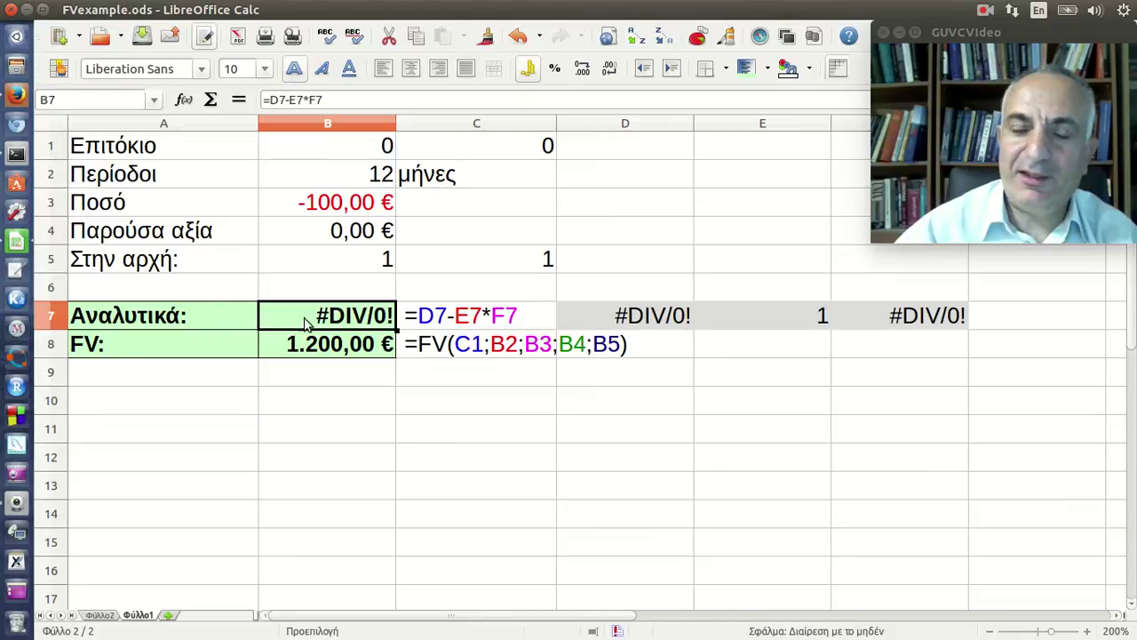
pyautogui.click(359, 357)
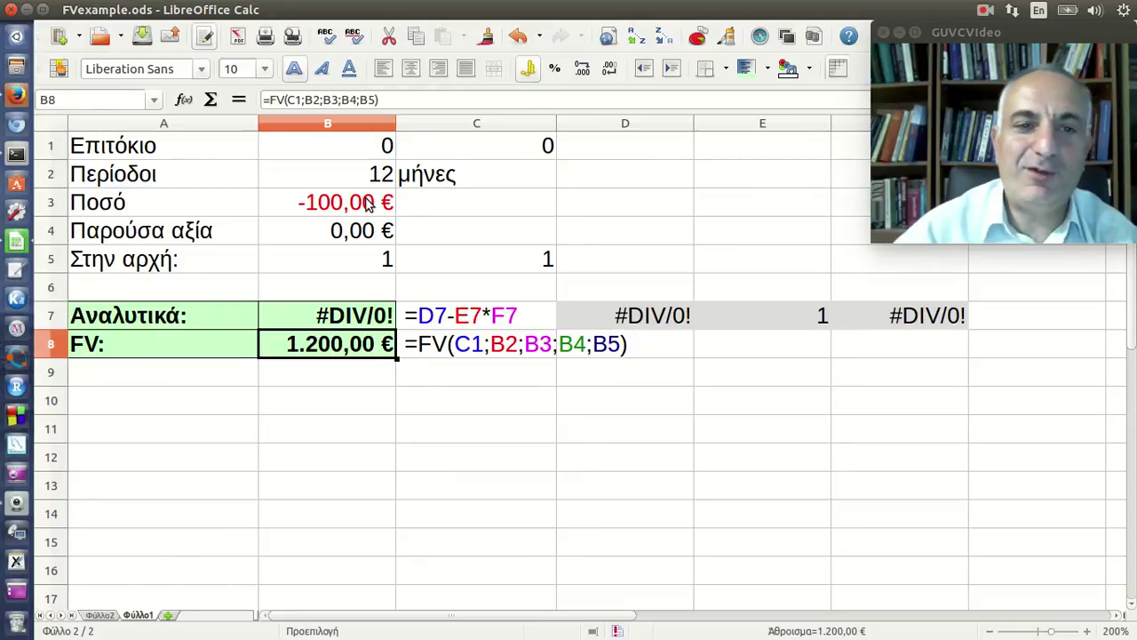
# Step: Enter =1% in B1 and check the FV result in B8
pyautogui.click(358, 153)
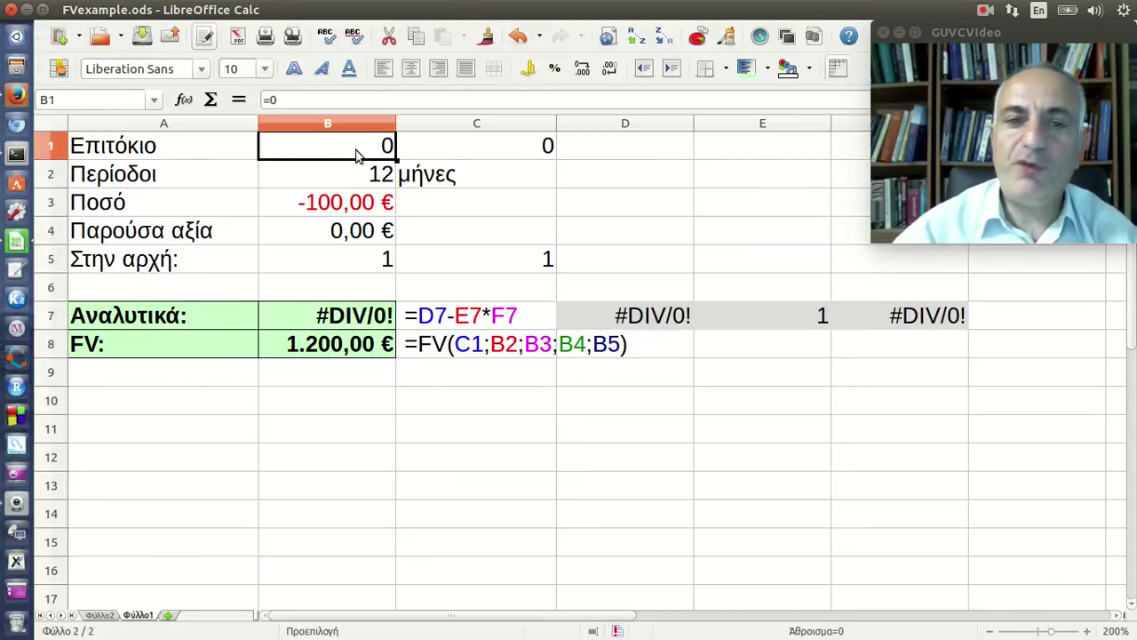
pyautogui.write('=1')
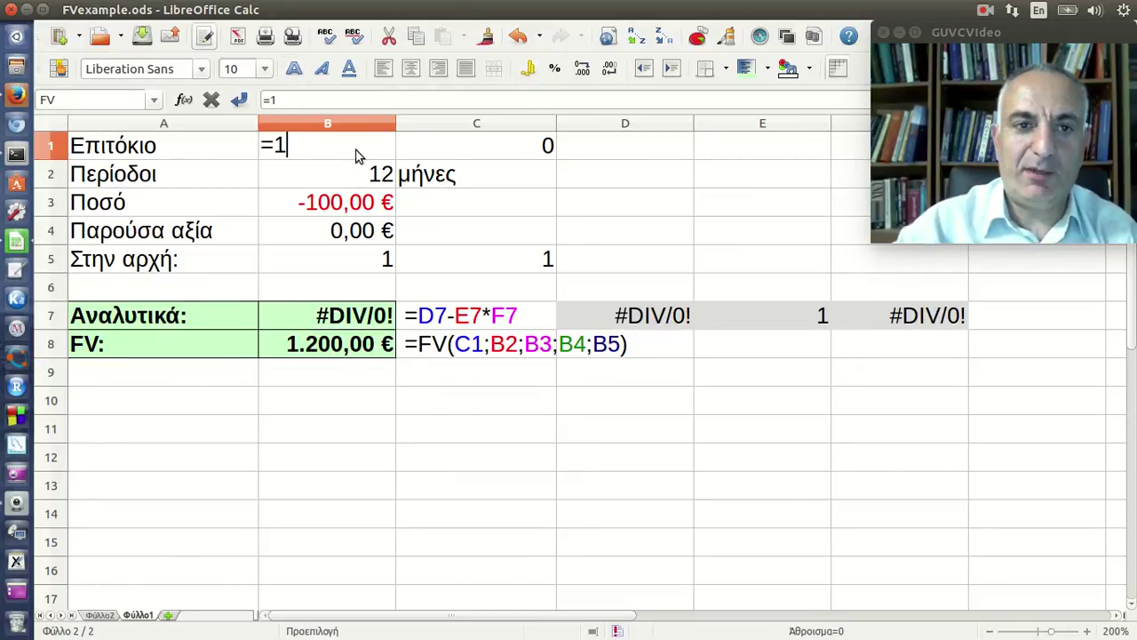
pyautogui.write('%')
pyautogui.press('Return')
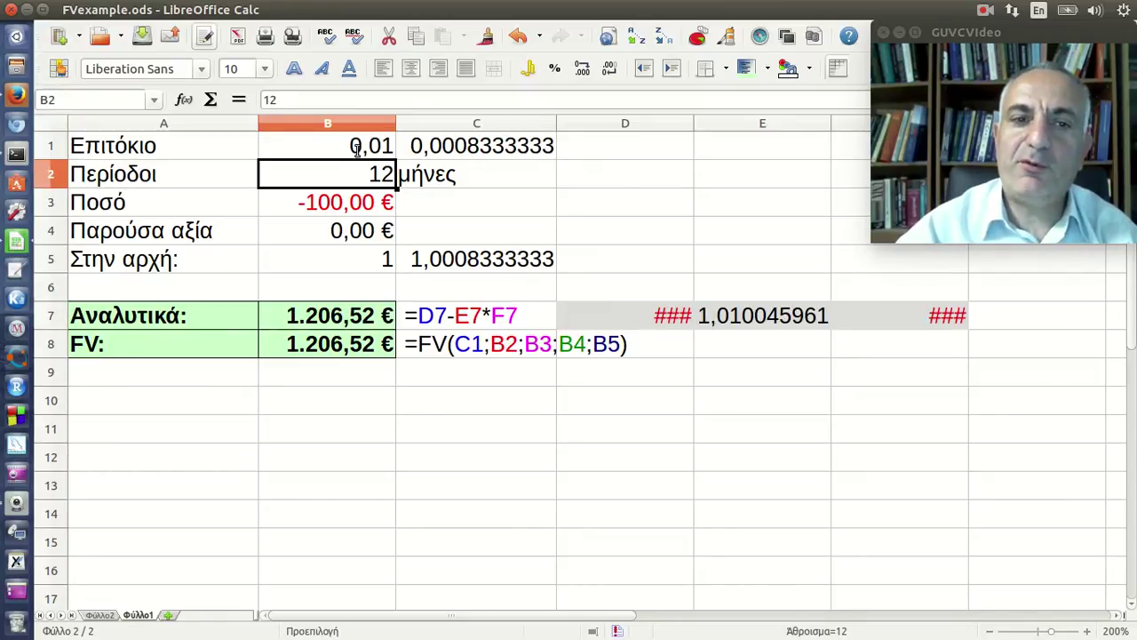
pyautogui.click(349, 348)
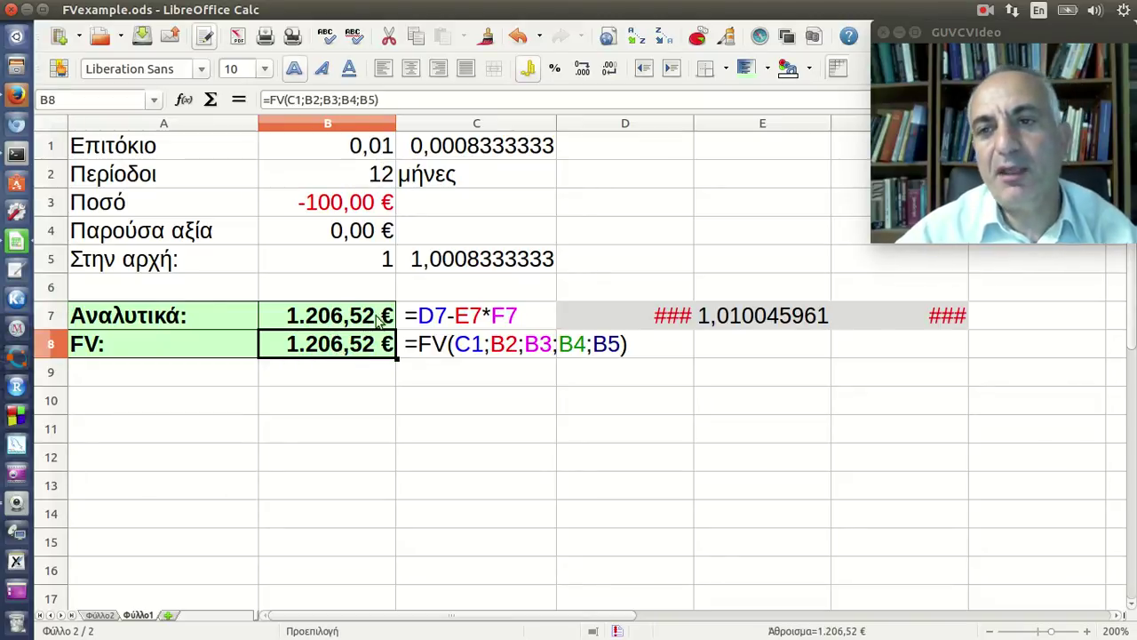
# Step: Edit B1's interest rate to 0,02 in the formula bar
pyautogui.click(329, 146)
pyautogui.click(328, 99)
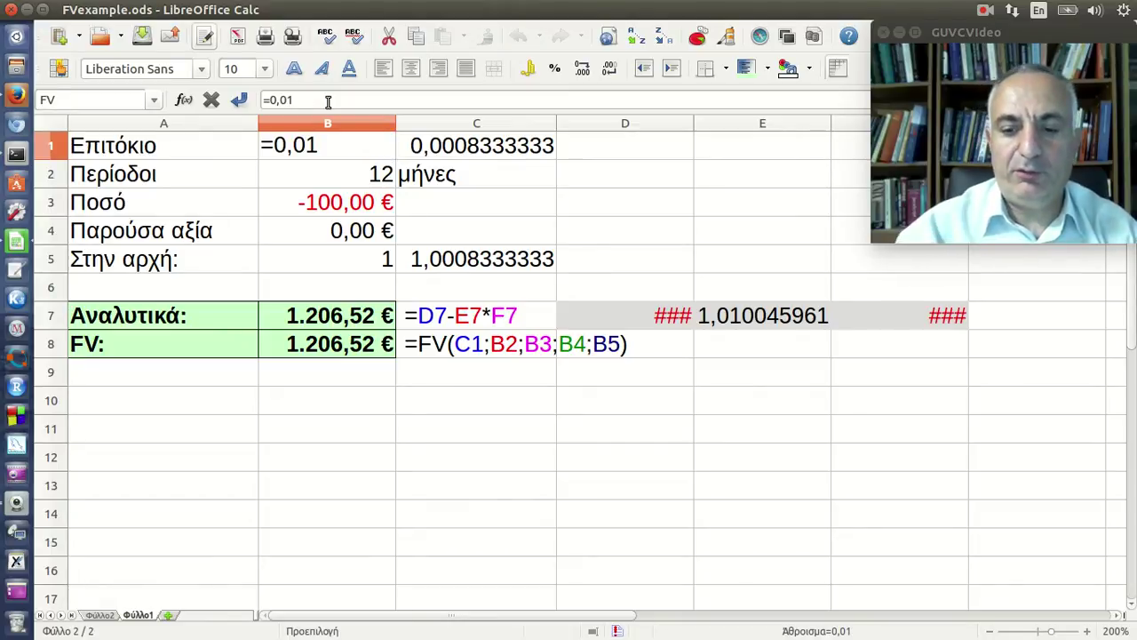
pyautogui.press('BackSpace')
pyautogui.write('2')
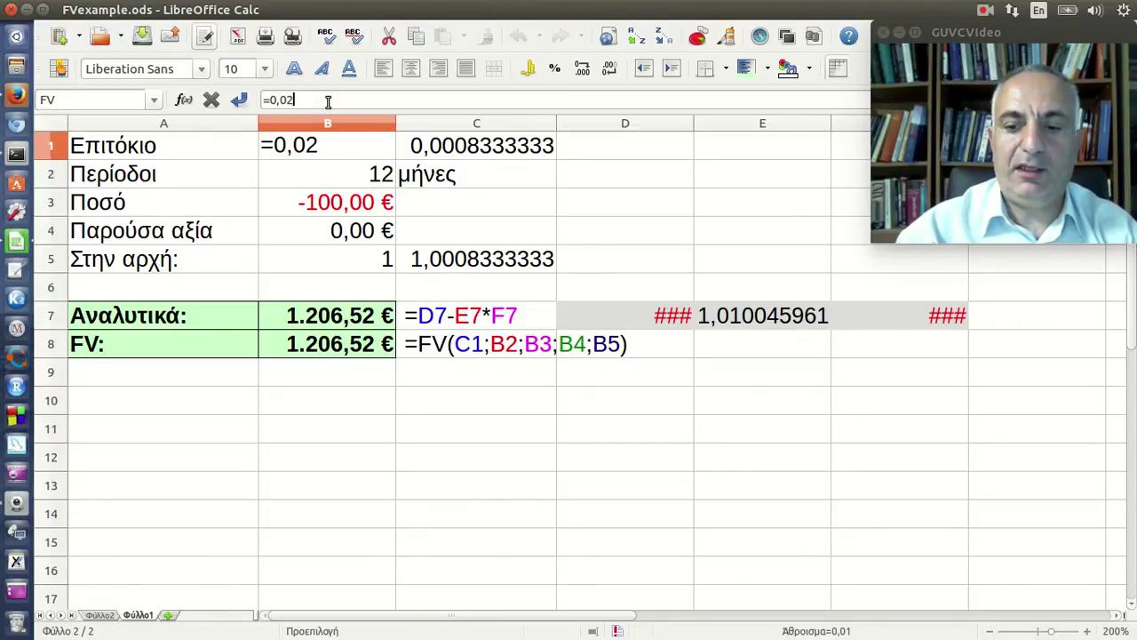
pyautogui.press('Return')
# Step: Restore B1's rate to 0,04 so both results match at 1.226,32 €
pyautogui.press('Up')
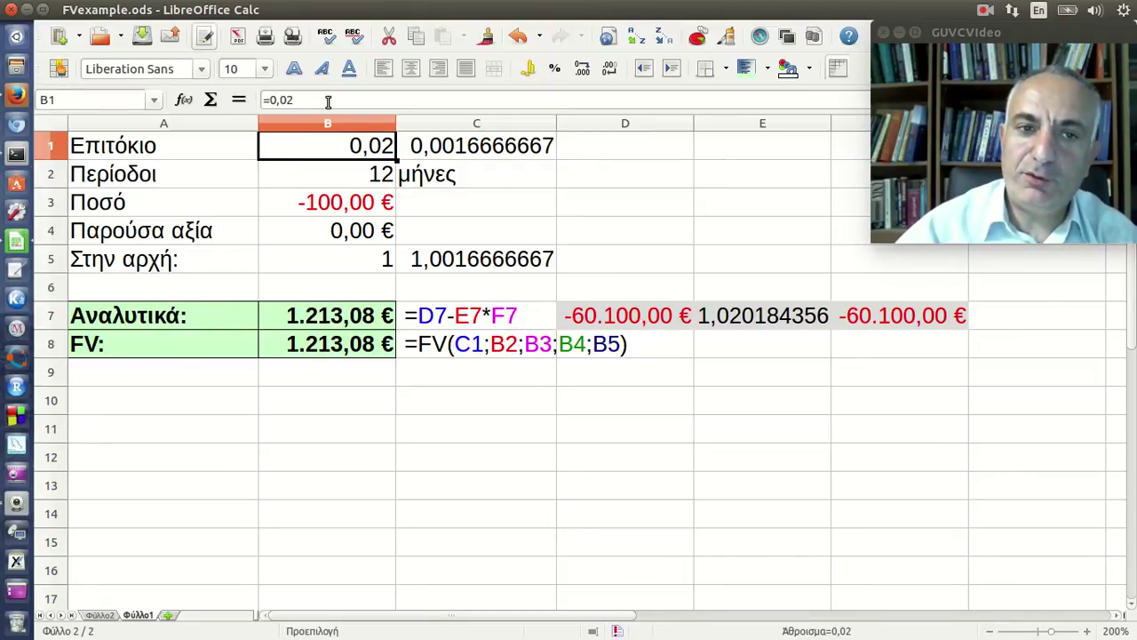
pyautogui.click(328, 101)
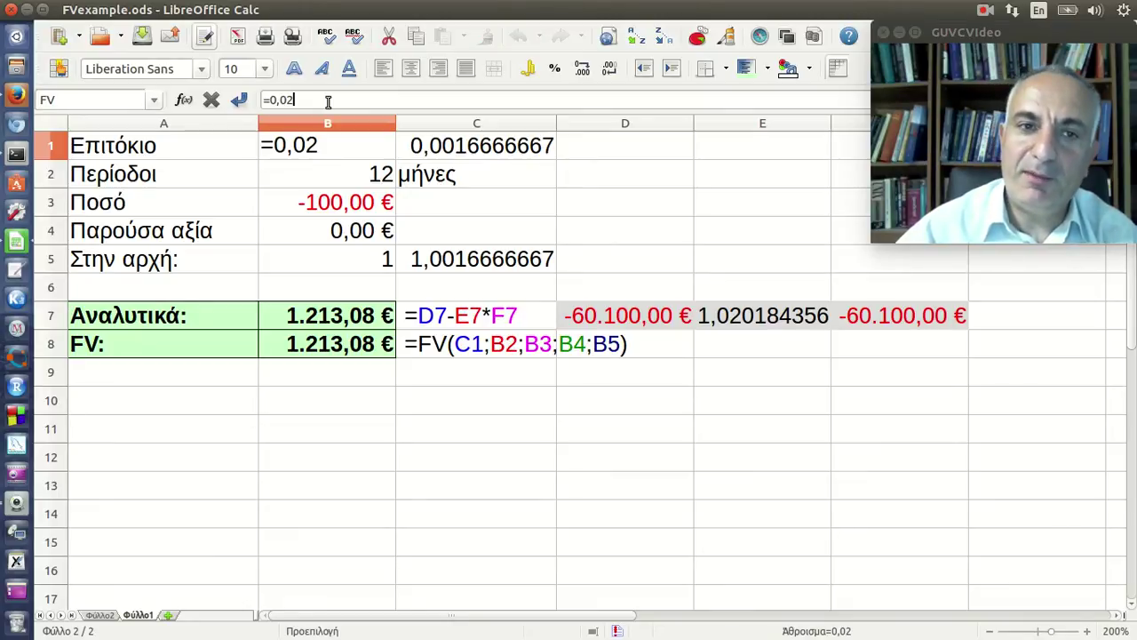
pyautogui.press('BackSpace')
pyautogui.write('4')
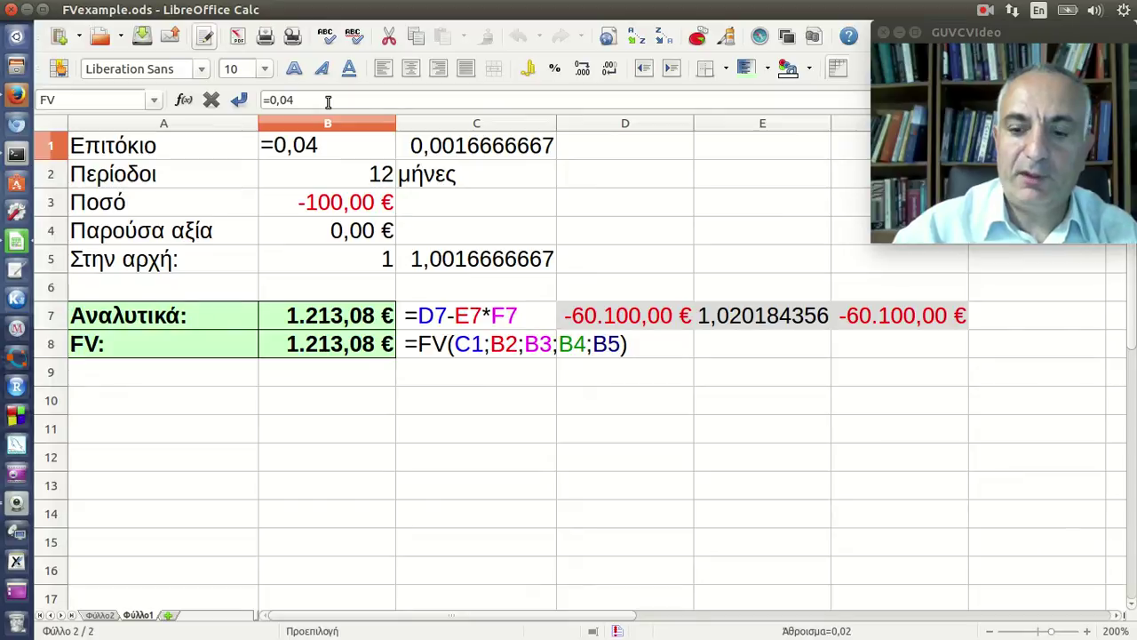
pyautogui.press('Return')
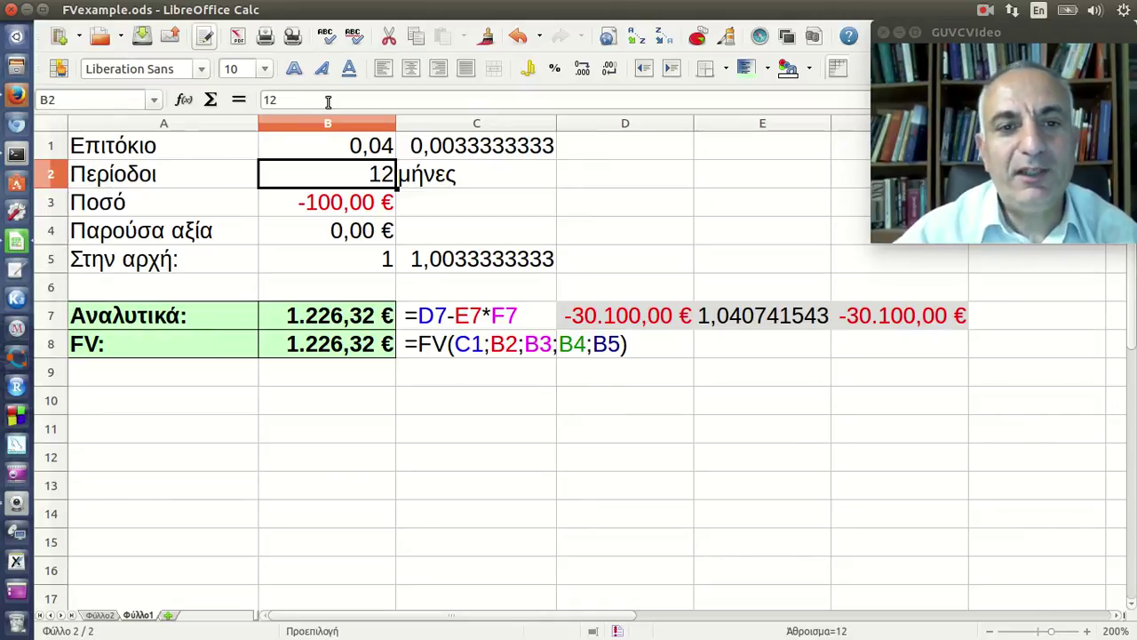
pyautogui.click(361, 261)
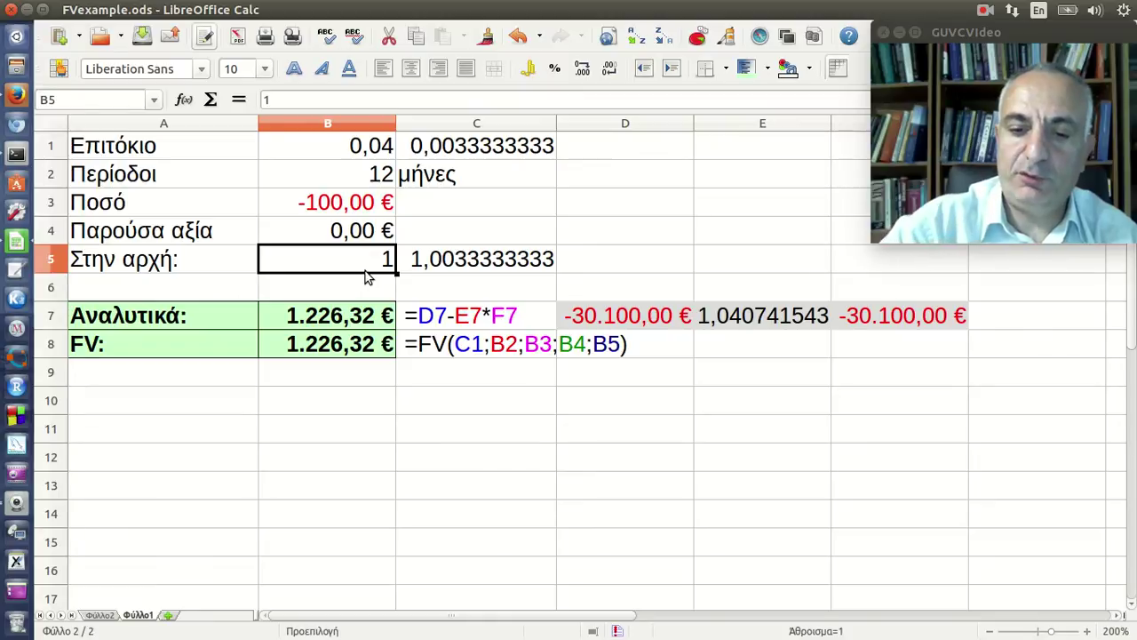
pyautogui.write('0')
pyautogui.press('Return')
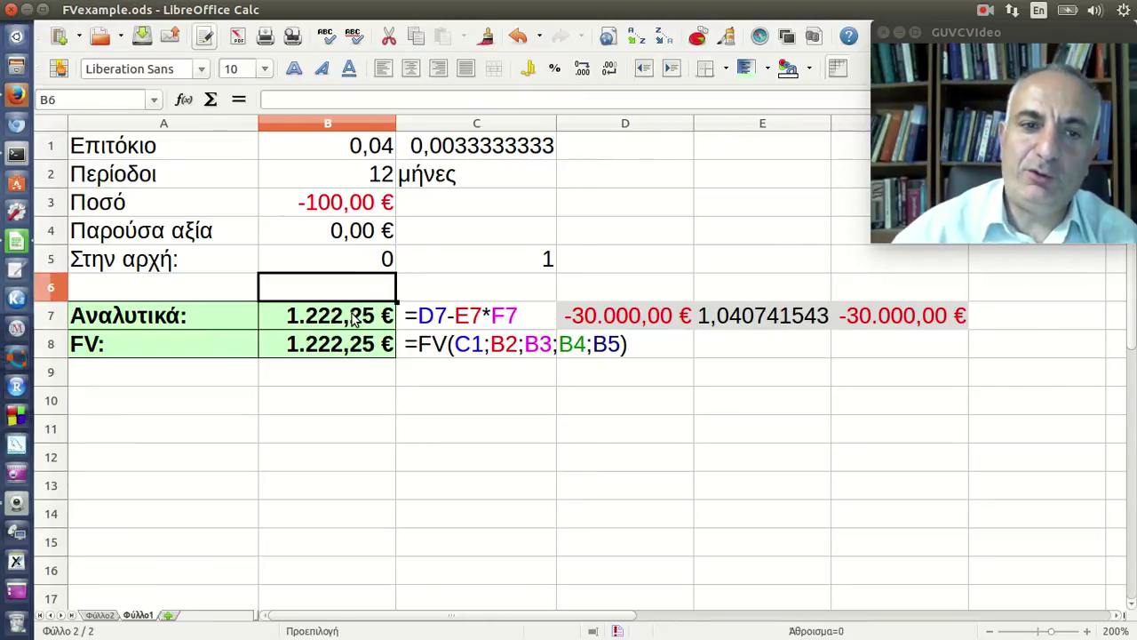
pyautogui.click(360, 262)
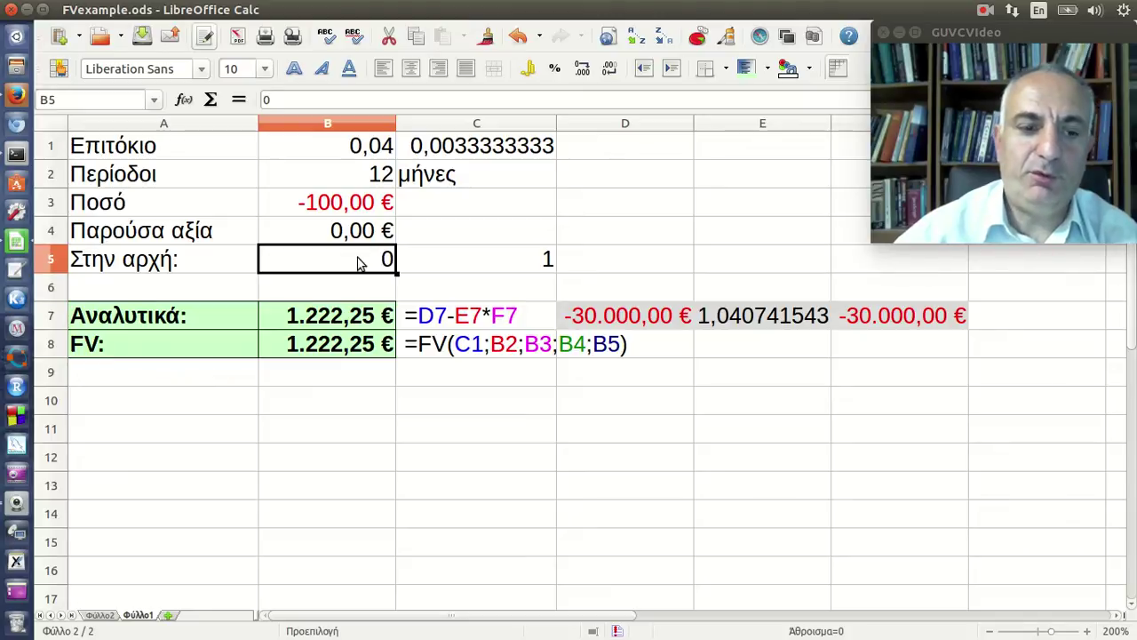
pyautogui.write('1')
pyautogui.press('Return')
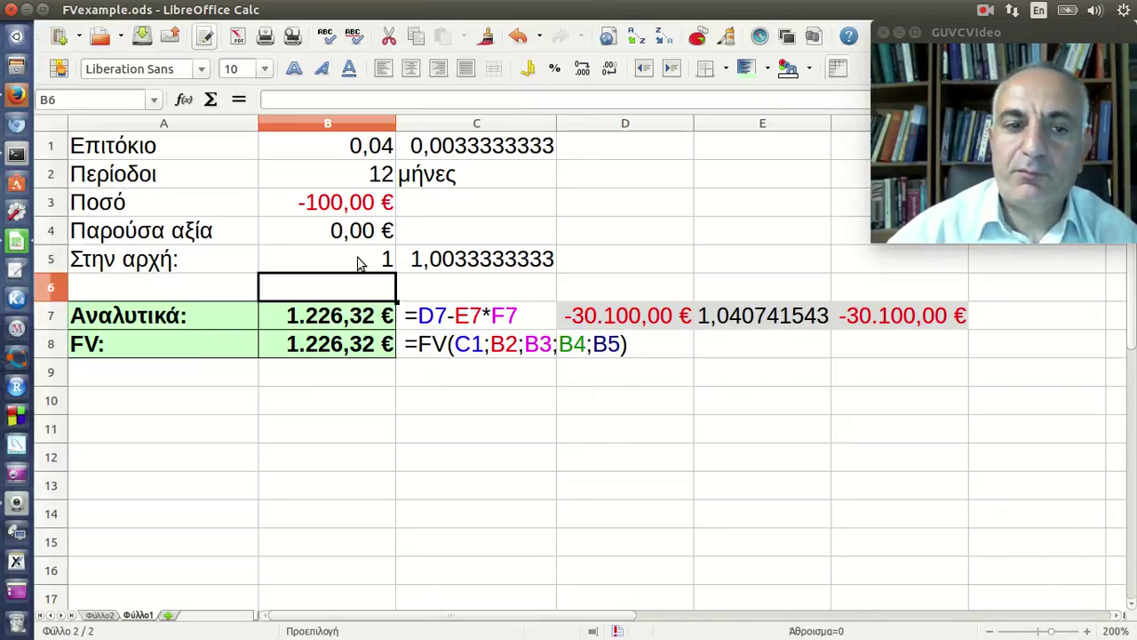
pyautogui.click(371, 351)
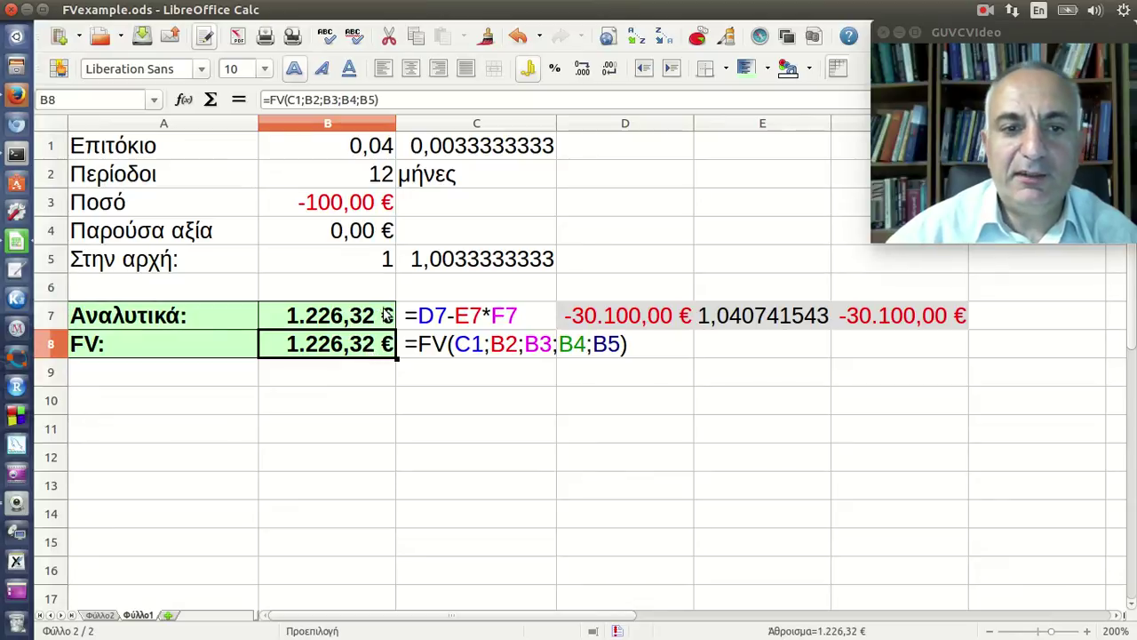
pyautogui.click(378, 318)
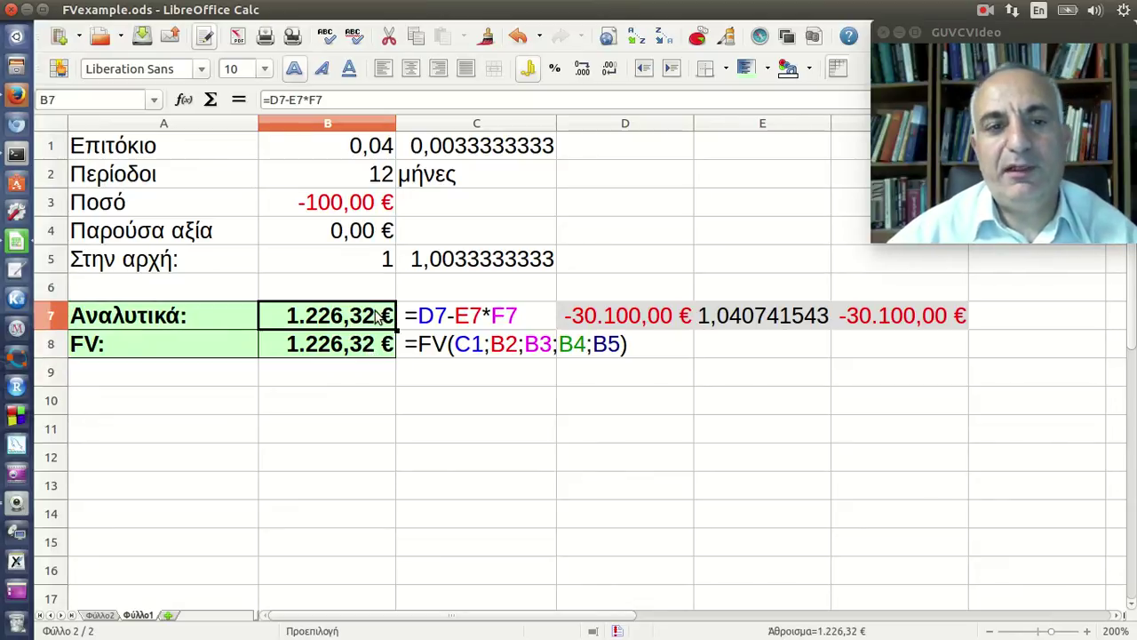
pyautogui.click(16, 98)
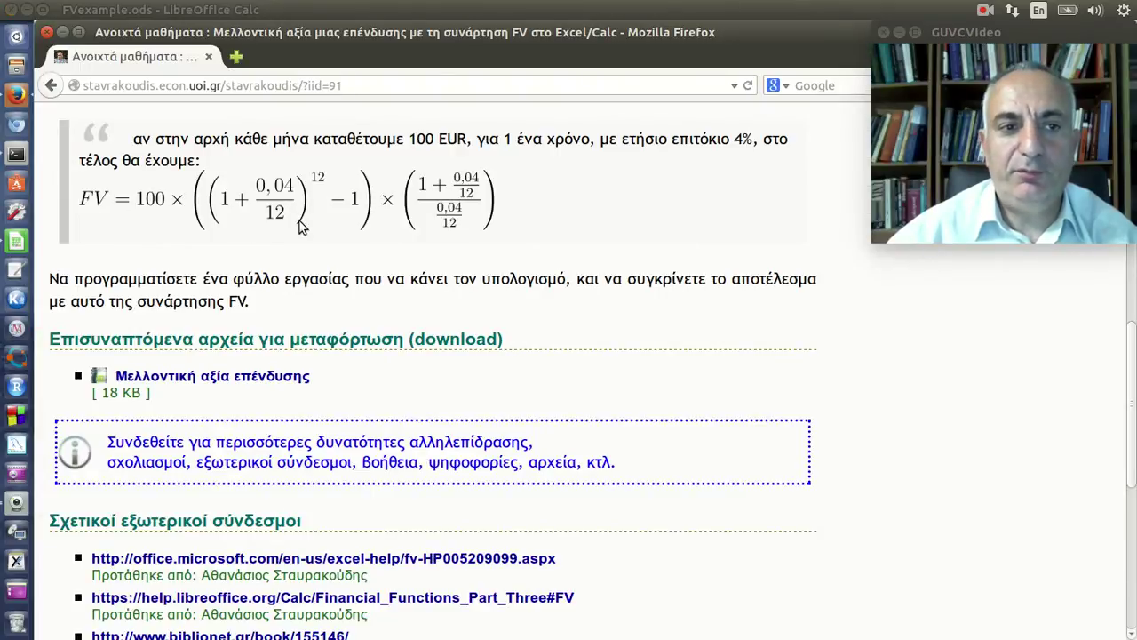
# Step: Scroll the course page up to the general FV formula, then return to FVexample.ods
pyautogui.scroll(5, 299, 227)
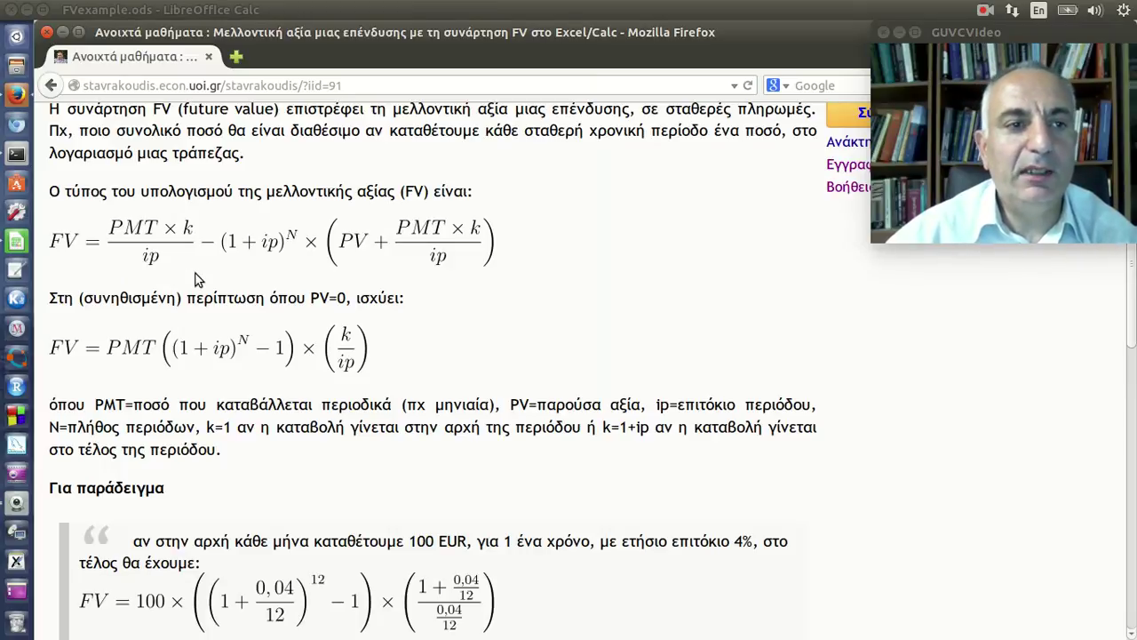
pyautogui.click(16, 240)
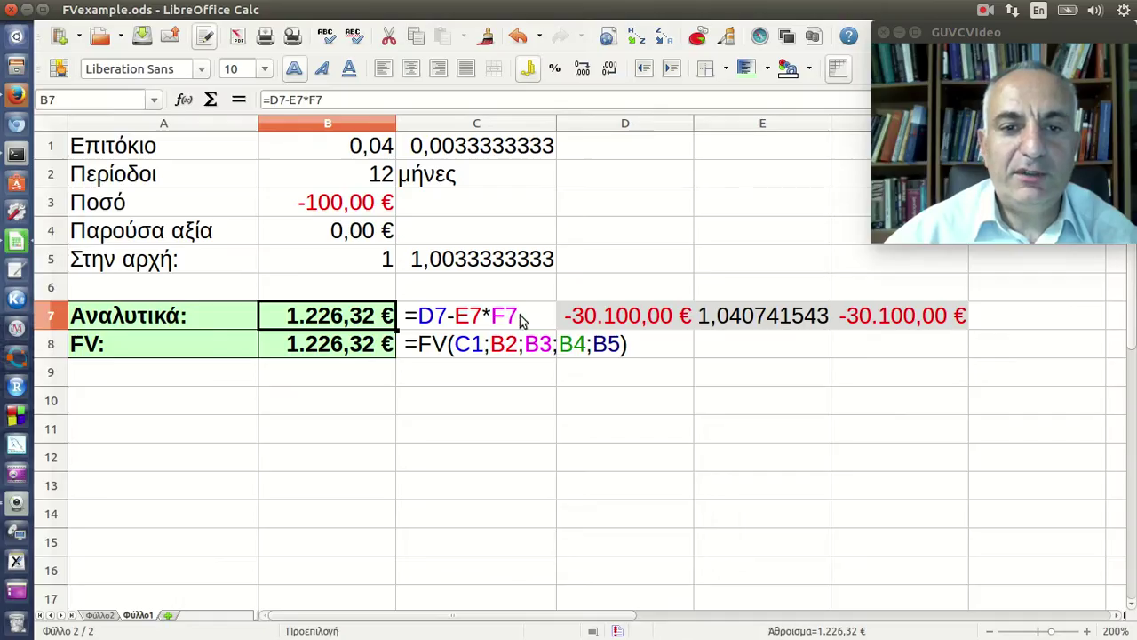
pyautogui.click(606, 327)
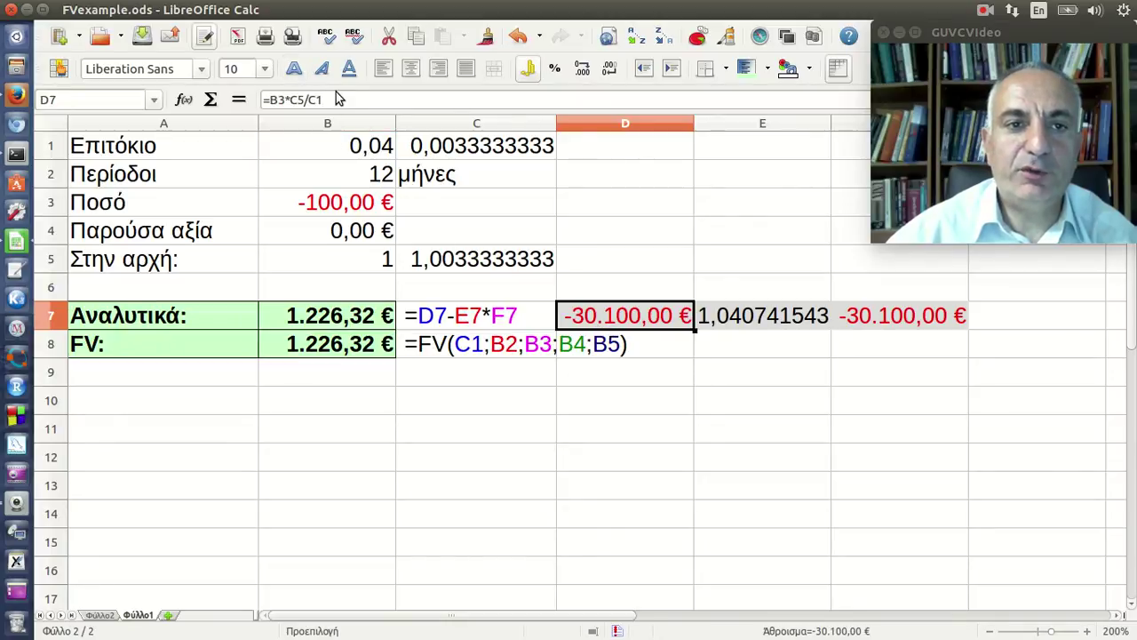
pyautogui.press('F2')
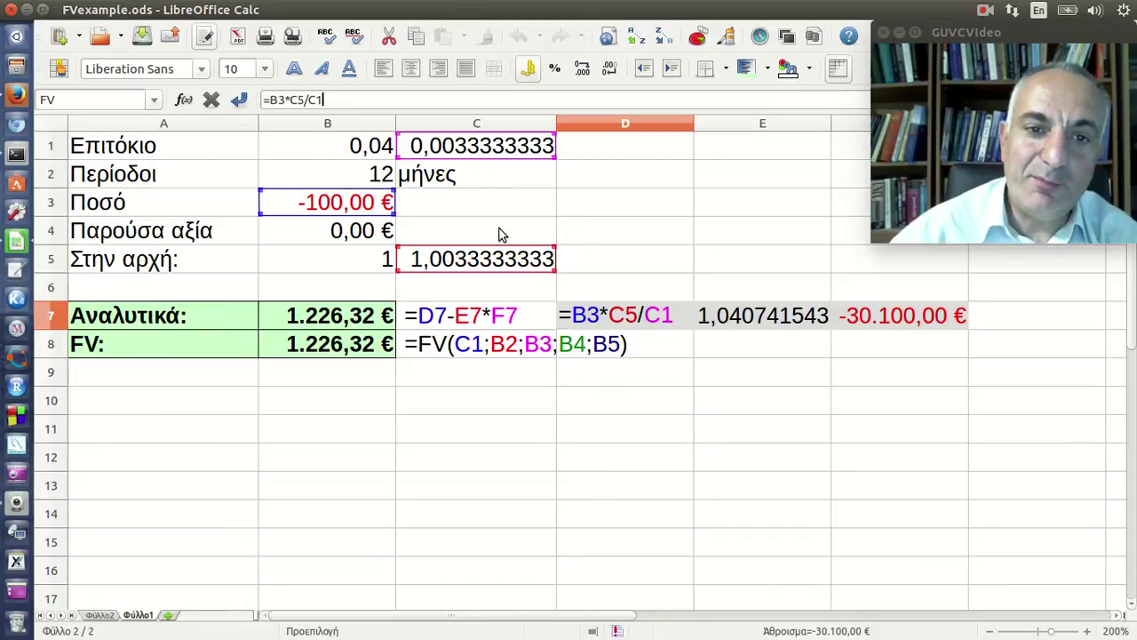
pyautogui.press('Return')
pyautogui.click(504, 258)
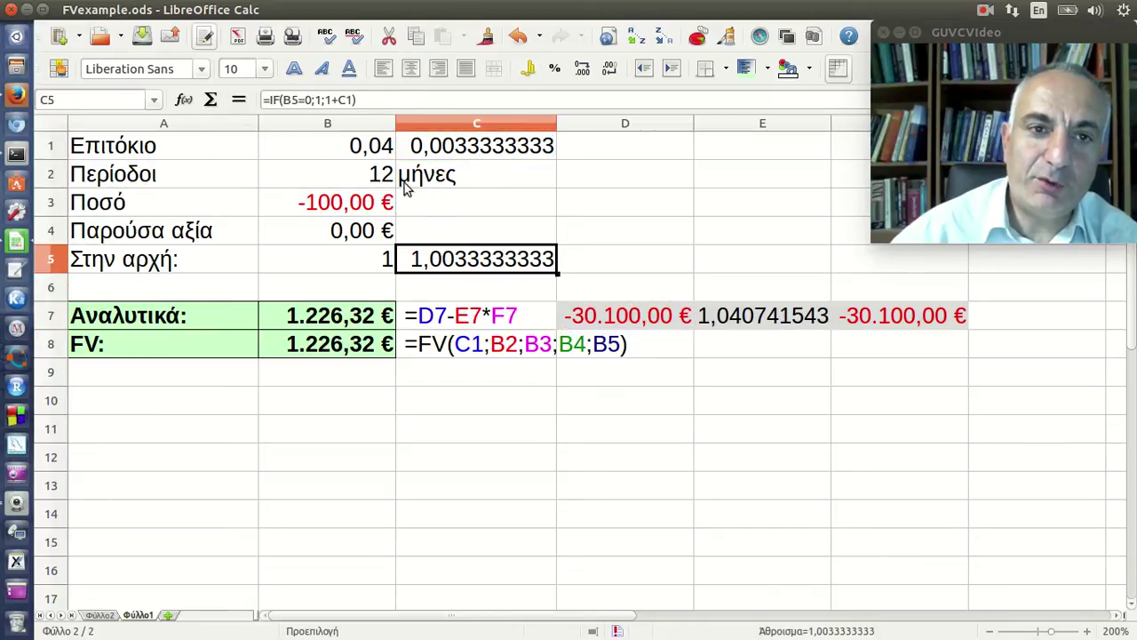
pyautogui.click(377, 100)
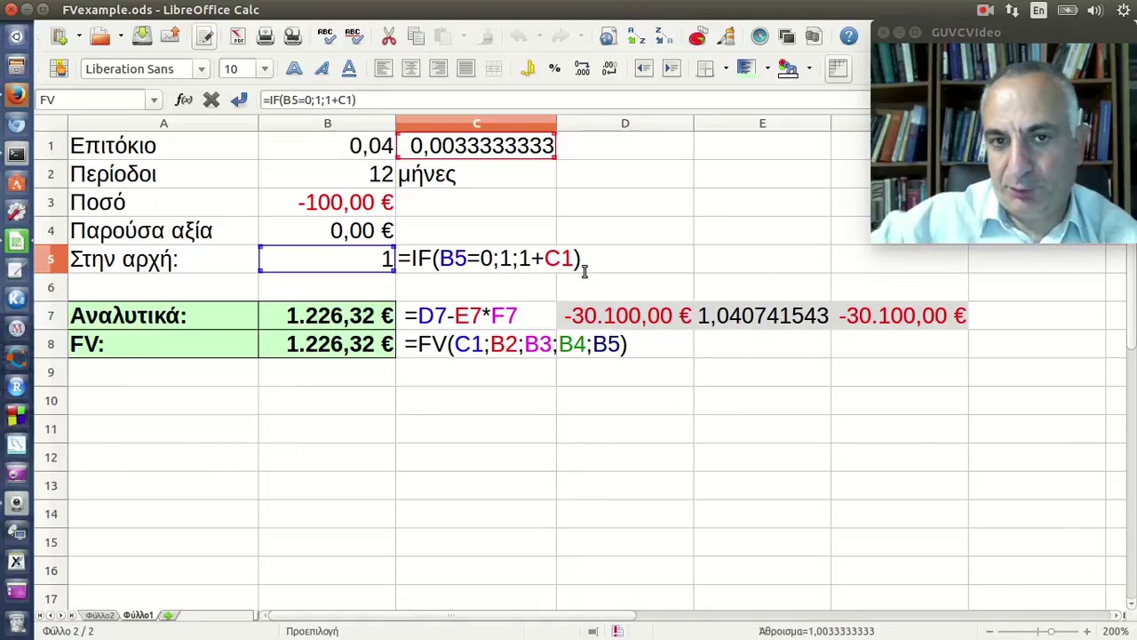
pyautogui.press('Return')
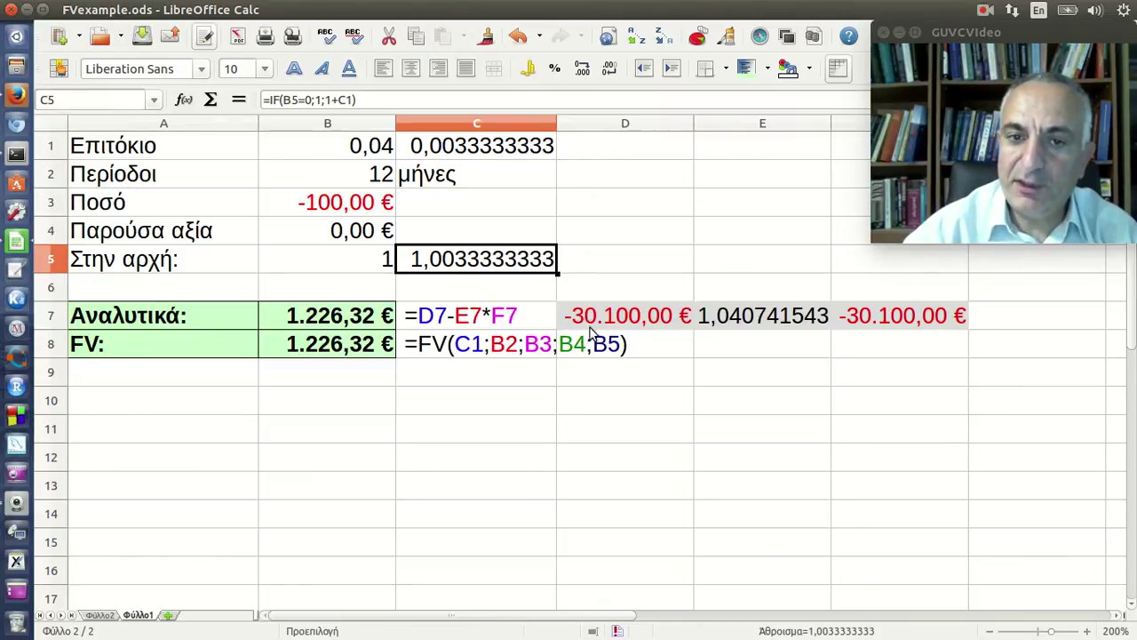
pyautogui.click(594, 333)
pyautogui.click(732, 327)
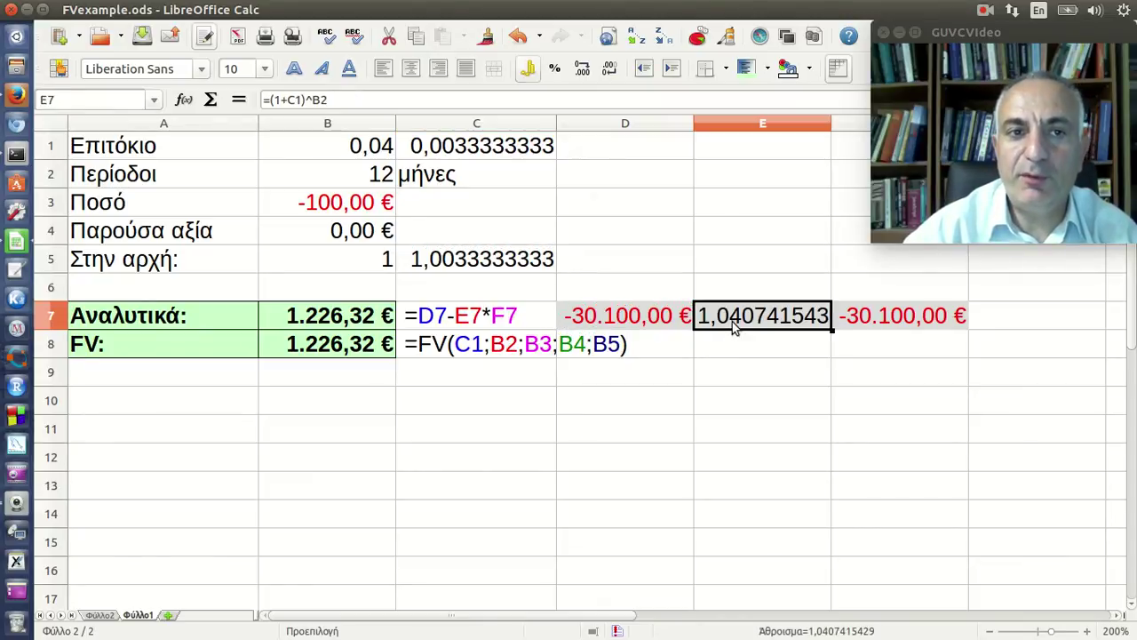
pyautogui.click(430, 100)
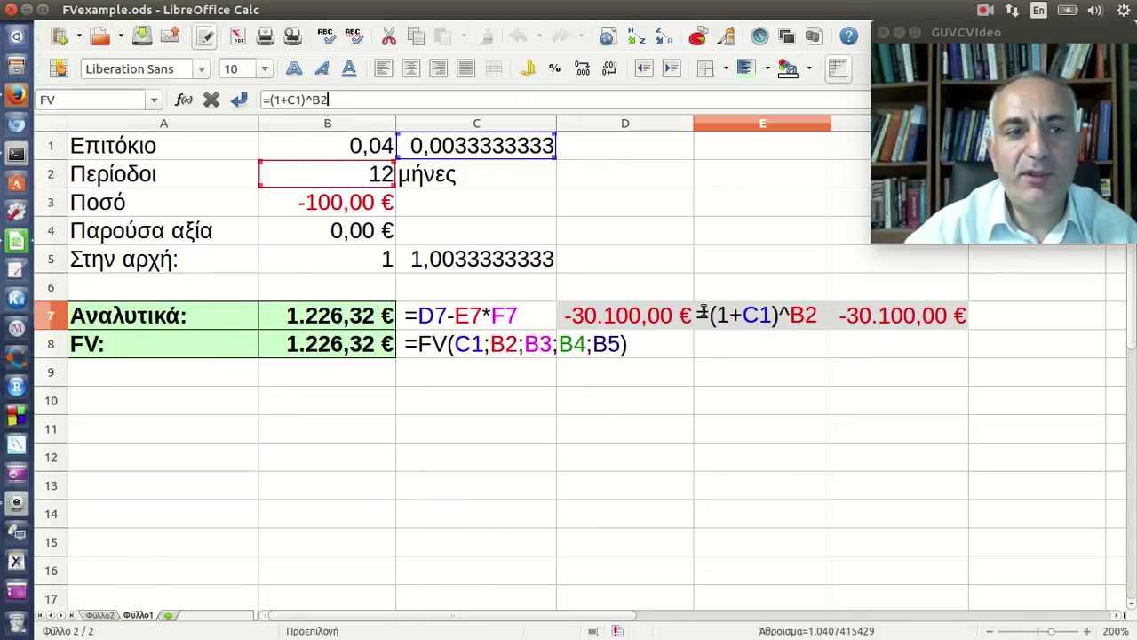
pyautogui.click(15, 100)
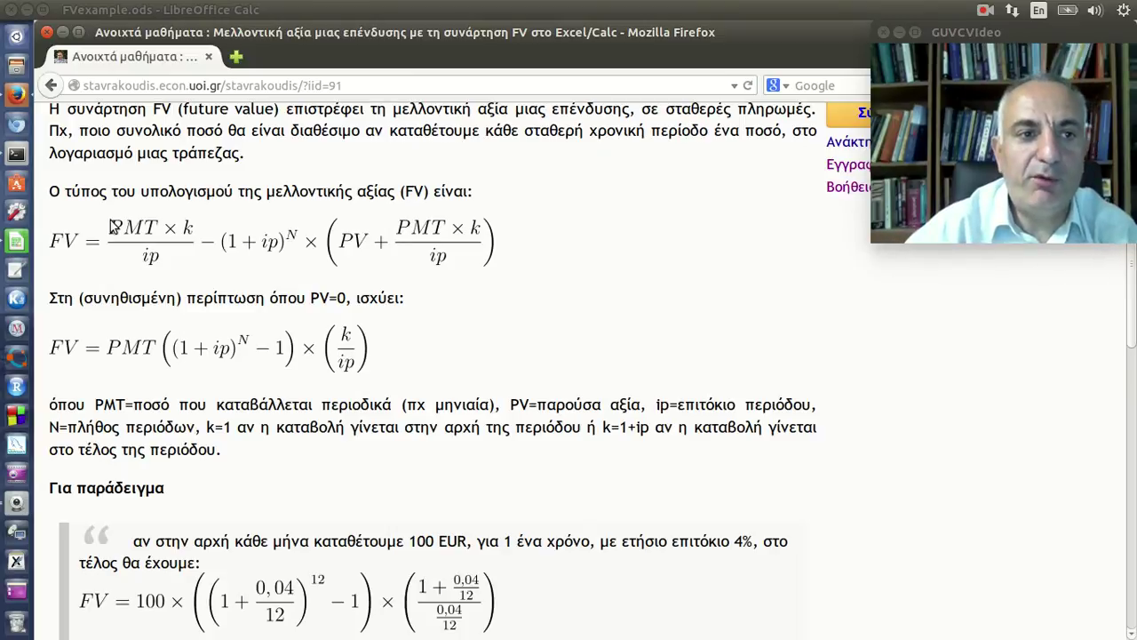
pyautogui.click(17, 240)
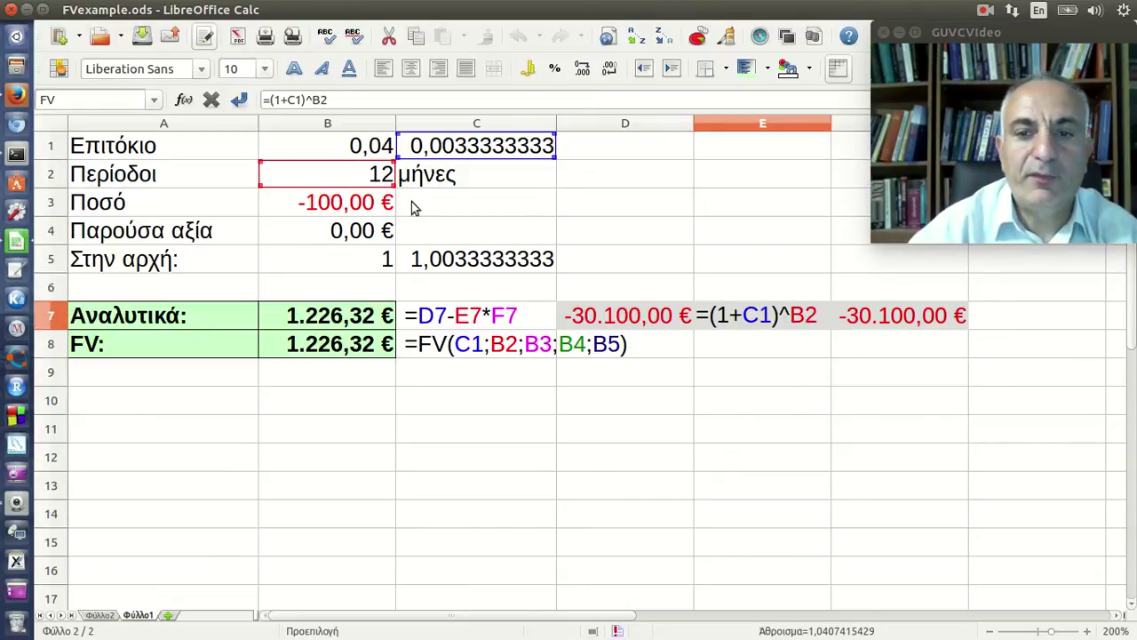
pyautogui.press('Return')
pyautogui.click(875, 320)
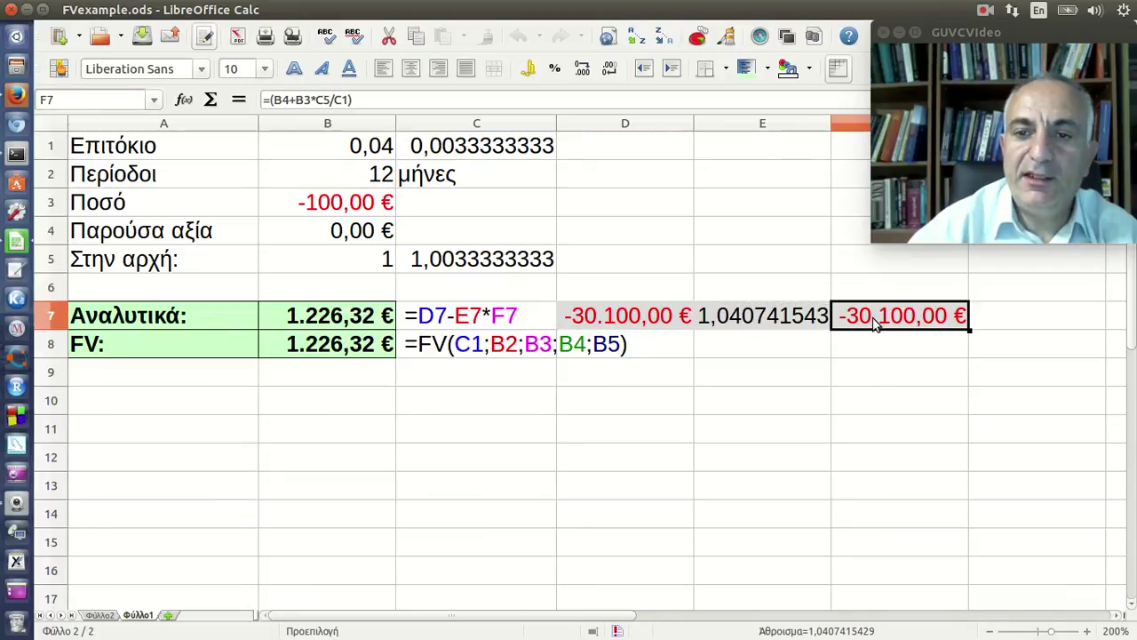
pyautogui.click(374, 105)
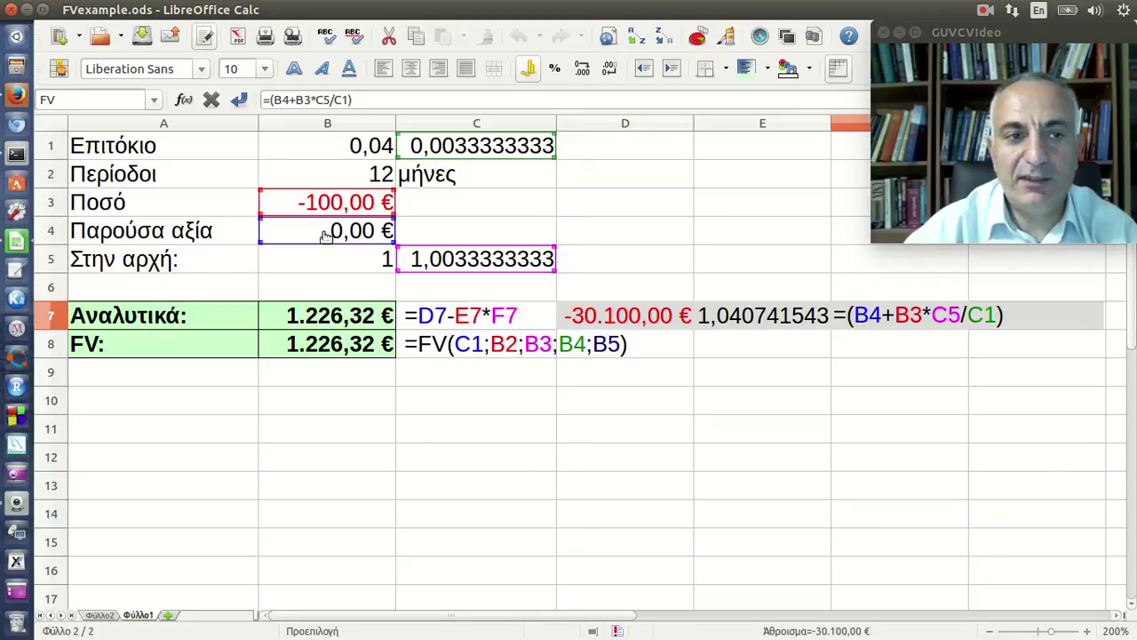
pyautogui.click(17, 96)
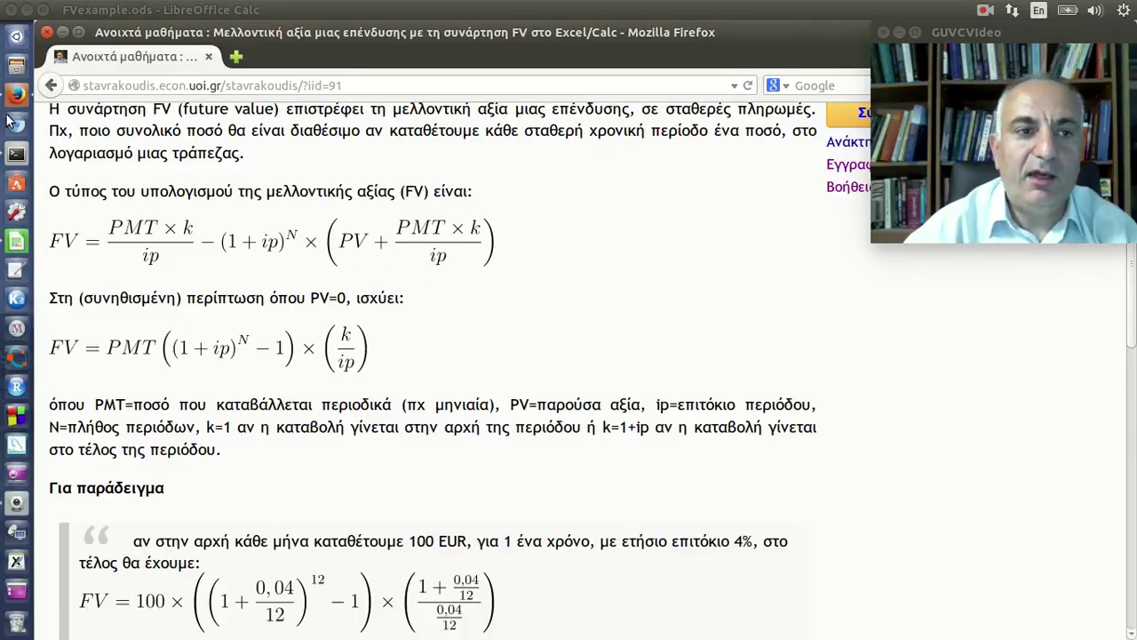
pyautogui.click(17, 242)
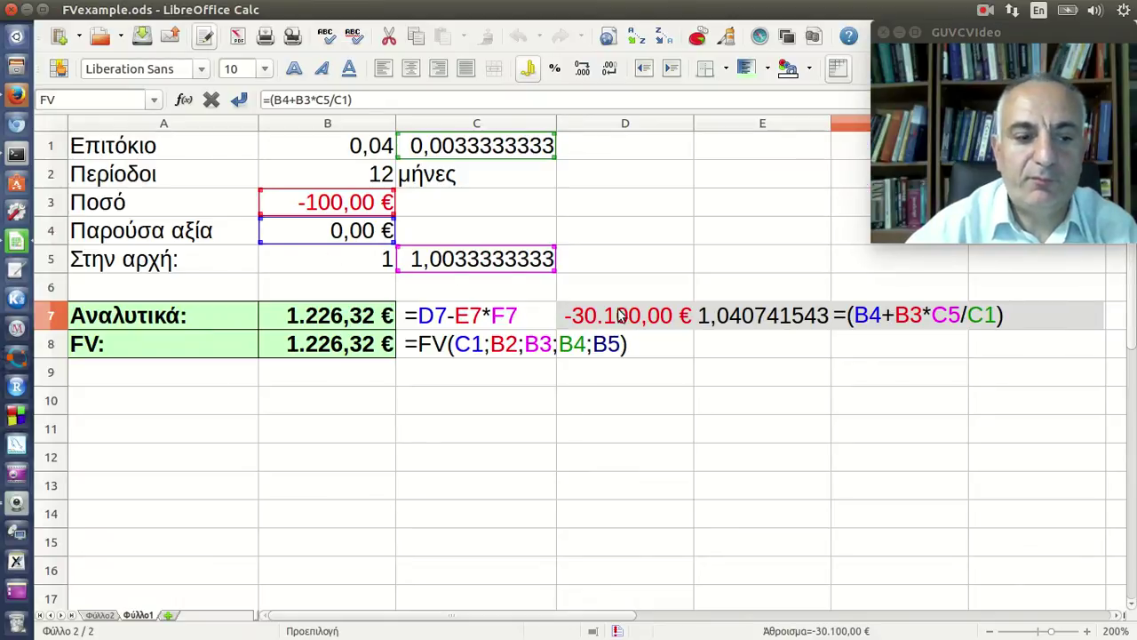
pyautogui.press('Return')
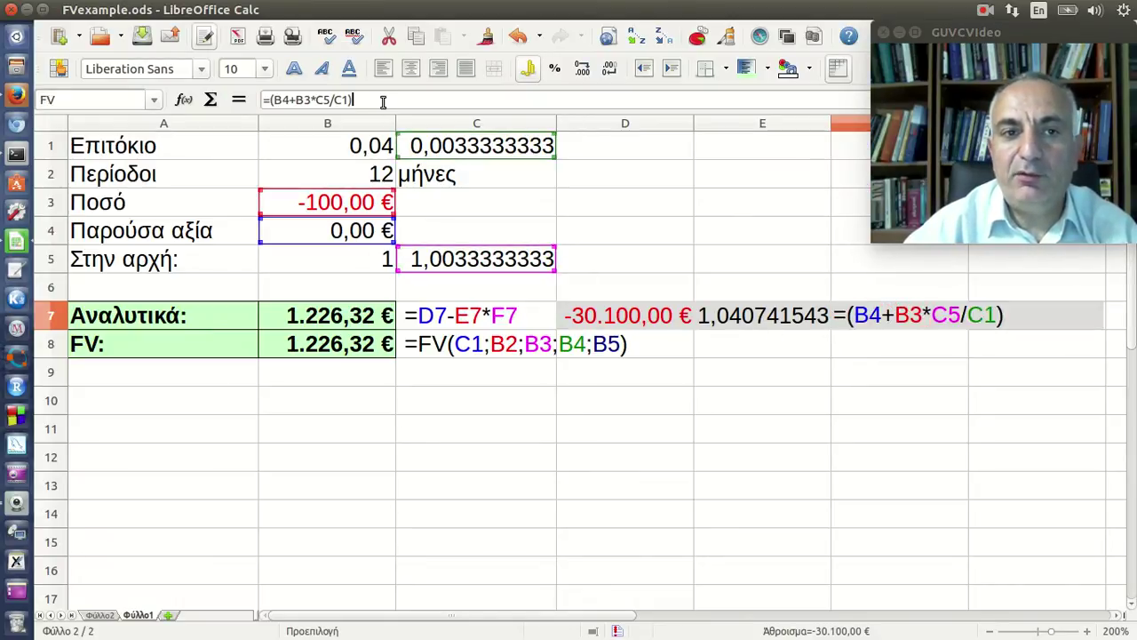
pyautogui.press('F2')
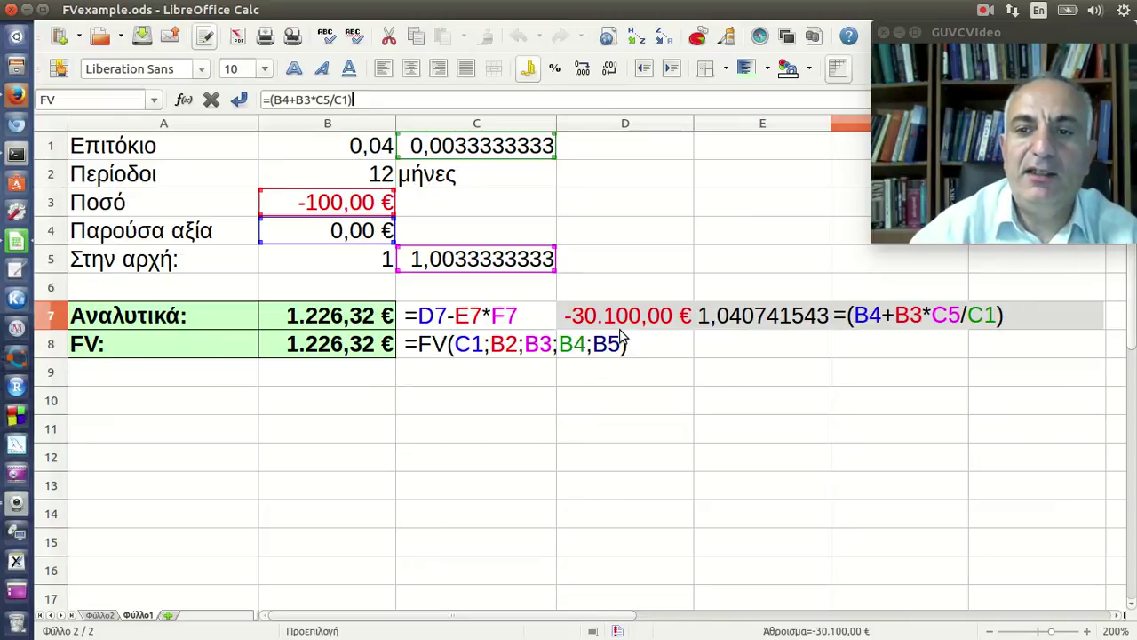
pyautogui.press('Return')
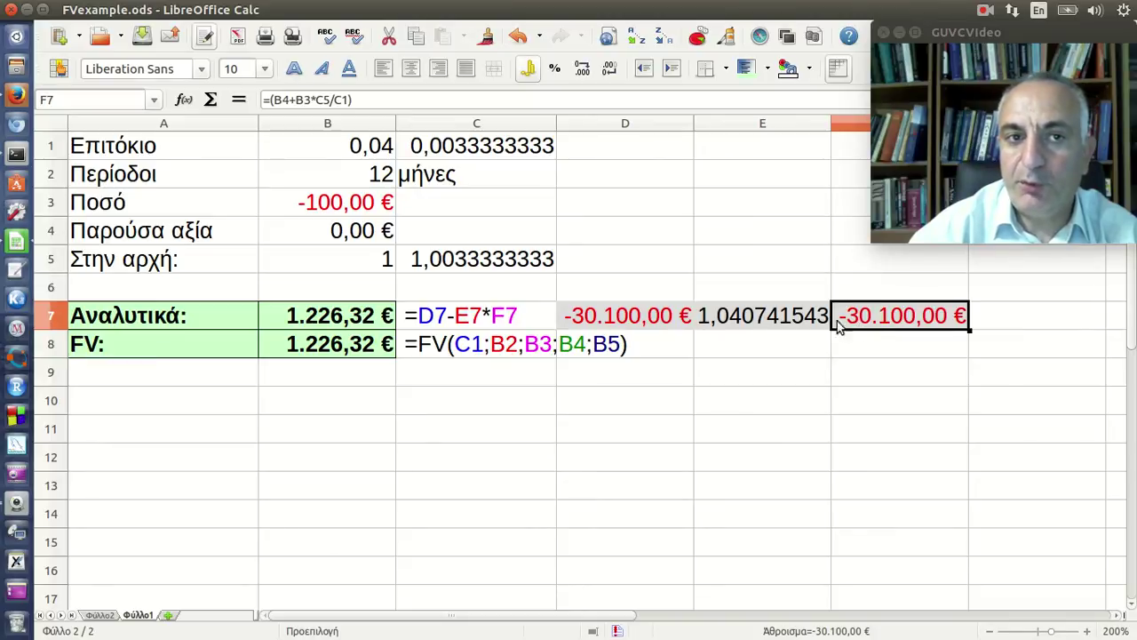
# Step: Replace B3*C5/C1 in F7 with a reference to D7, giving =(B4+D7)
pyautogui.click(344, 99)
pyautogui.moveTo(347, 99); pyautogui.dragTo(299, 99)
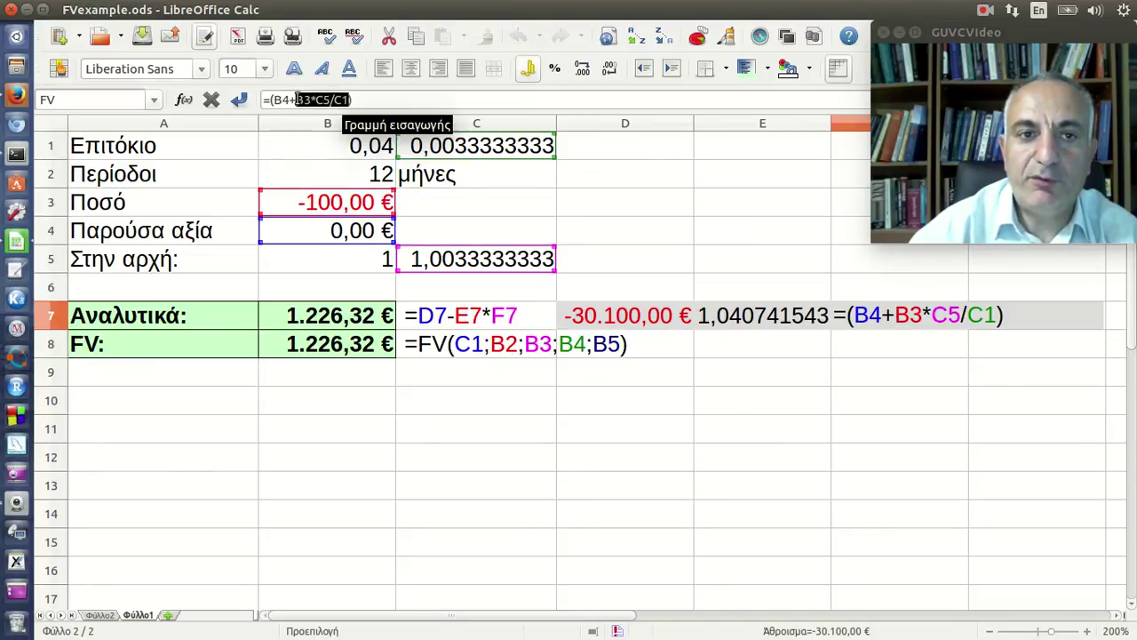
pyautogui.write('d1')
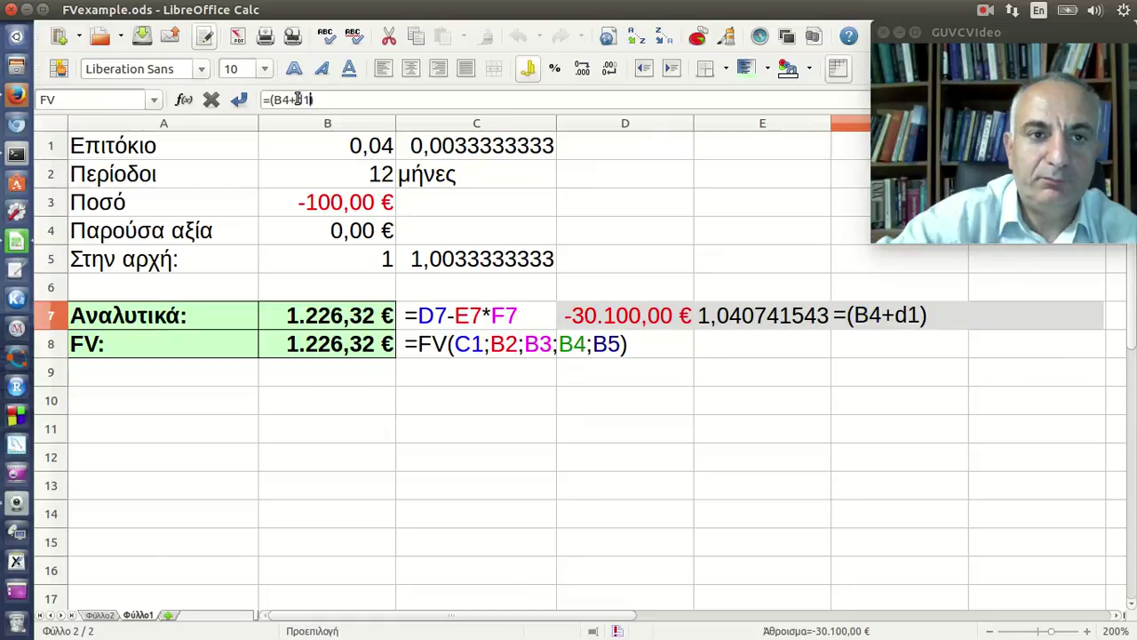
pyautogui.press('Return')
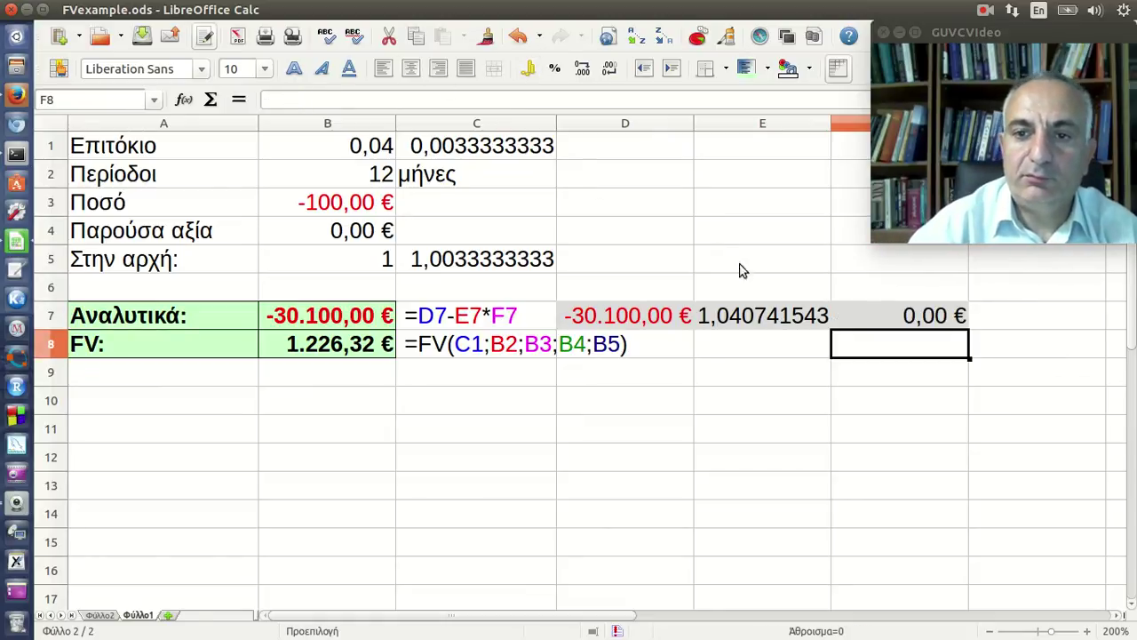
pyautogui.click(861, 317)
pyautogui.click(344, 101)
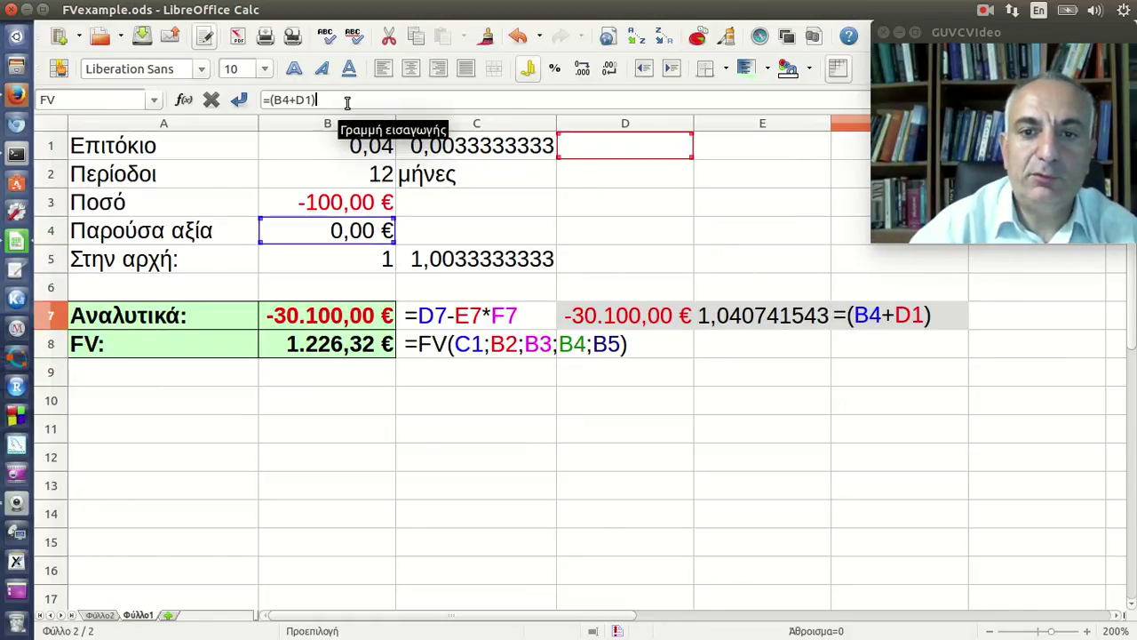
pyautogui.moveTo(587, 157)
pyautogui.mouseDown()
pyautogui.moveTo(583, 247)
pyautogui.moveTo(598, 325)
pyautogui.mouseUp()
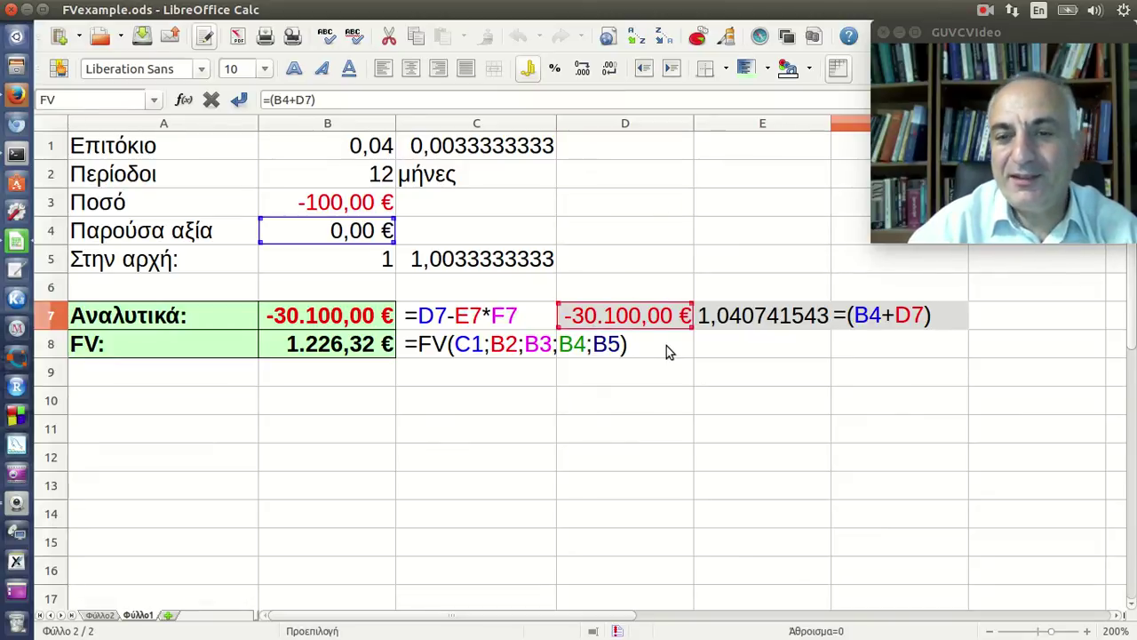
pyautogui.press('Return')
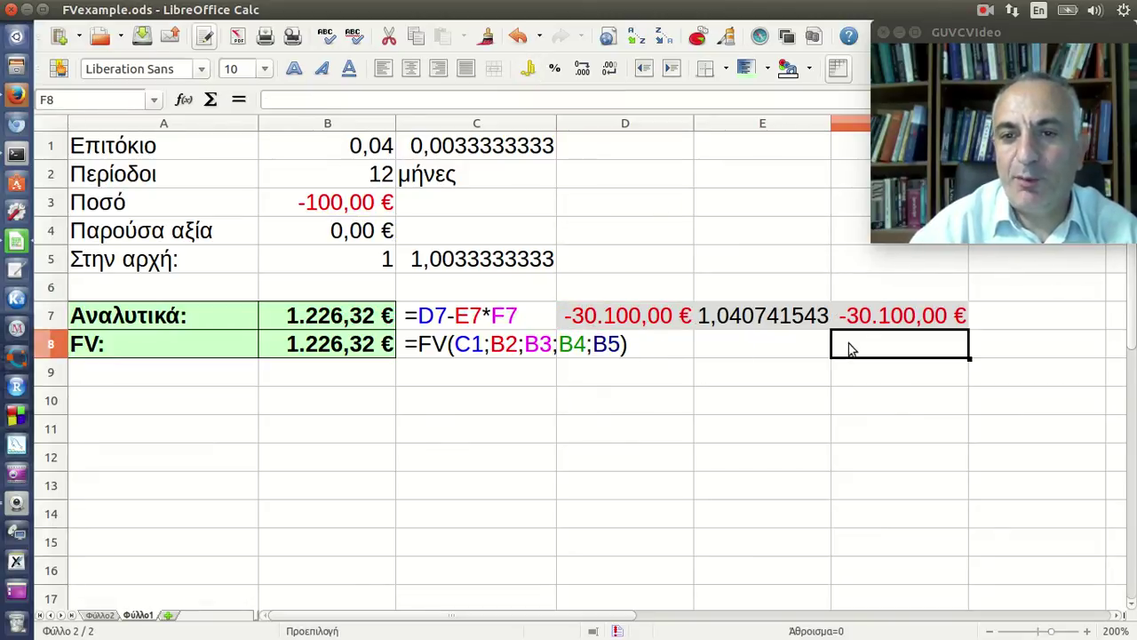
# Step: Compare F7's new formula with D7's =B3*C5/C1 and the other row-7 helper cells
pyautogui.click(871, 326)
pyautogui.click(655, 318)
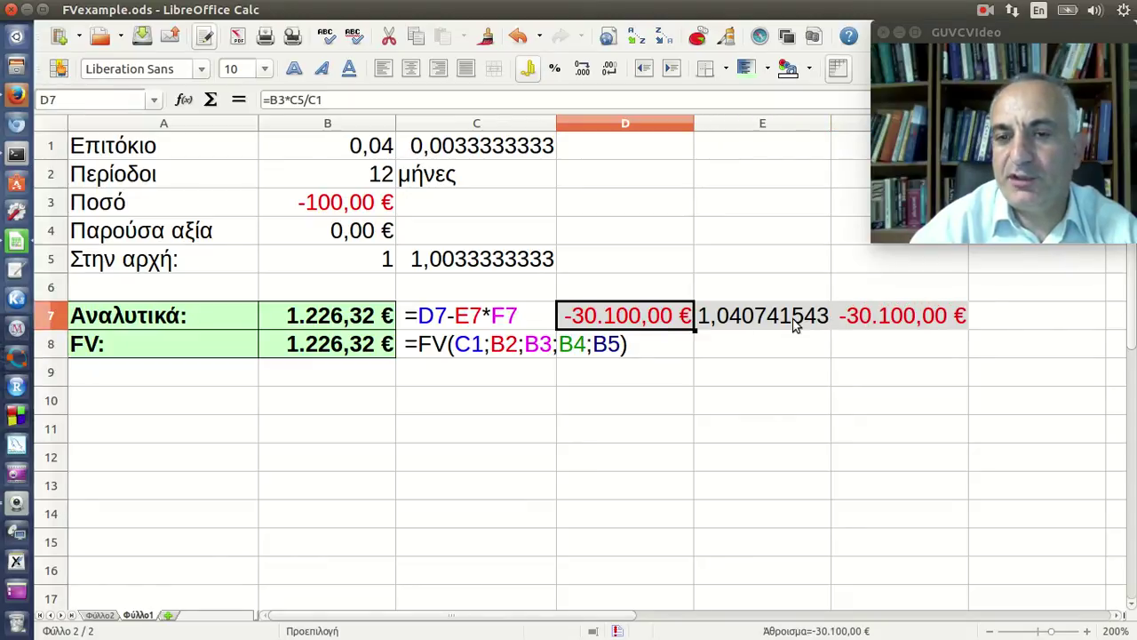
pyautogui.click(865, 316)
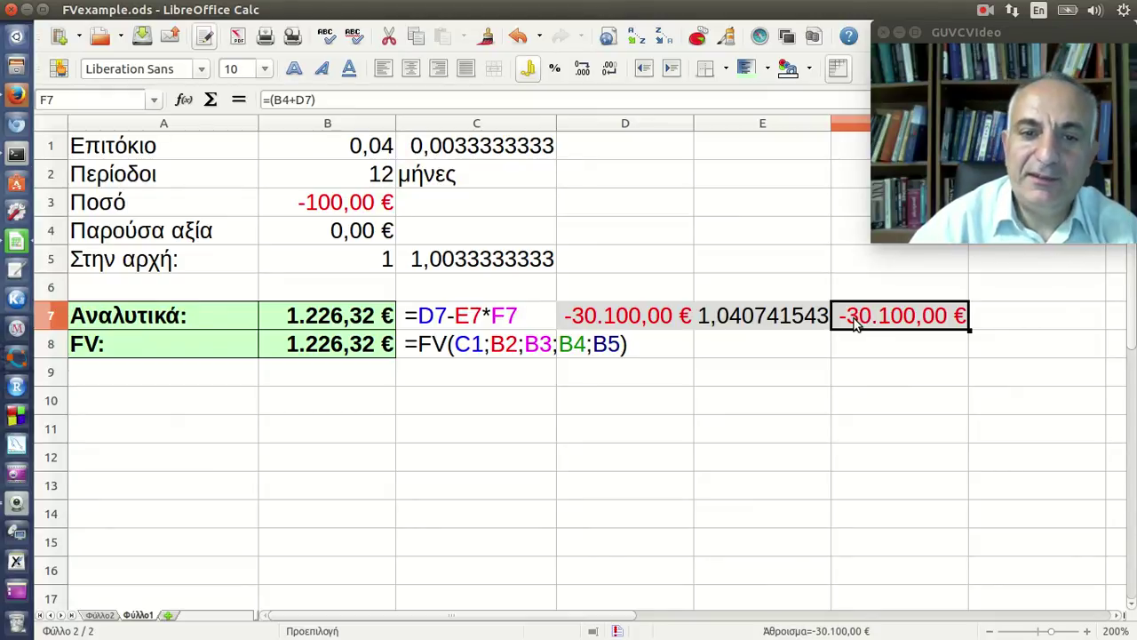
pyautogui.click(661, 322)
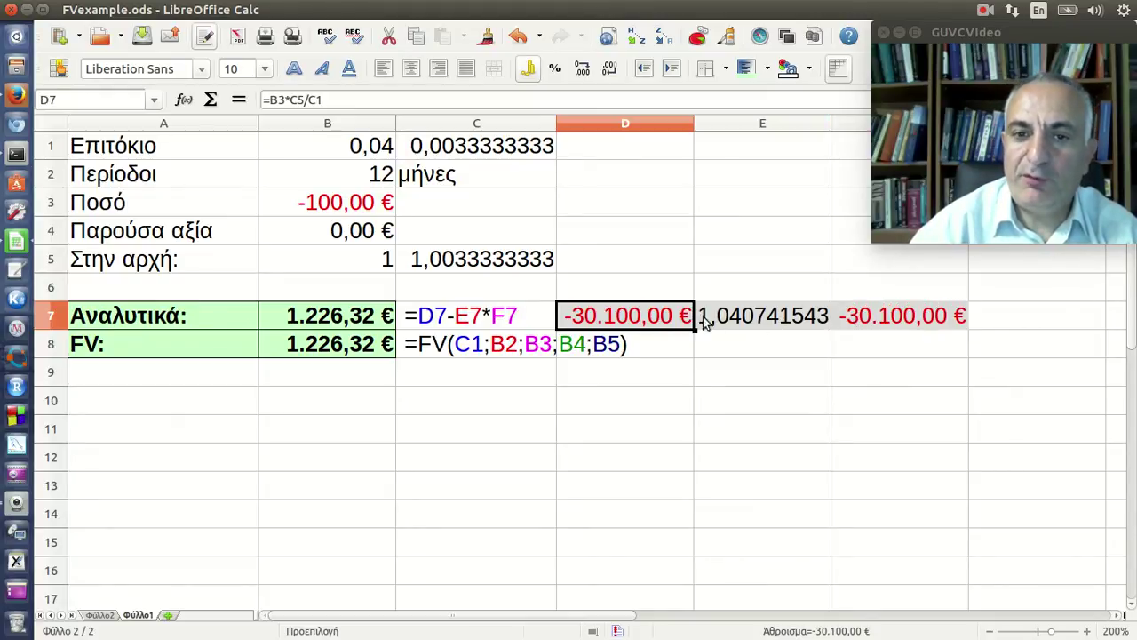
pyautogui.click(705, 318)
pyautogui.click(880, 323)
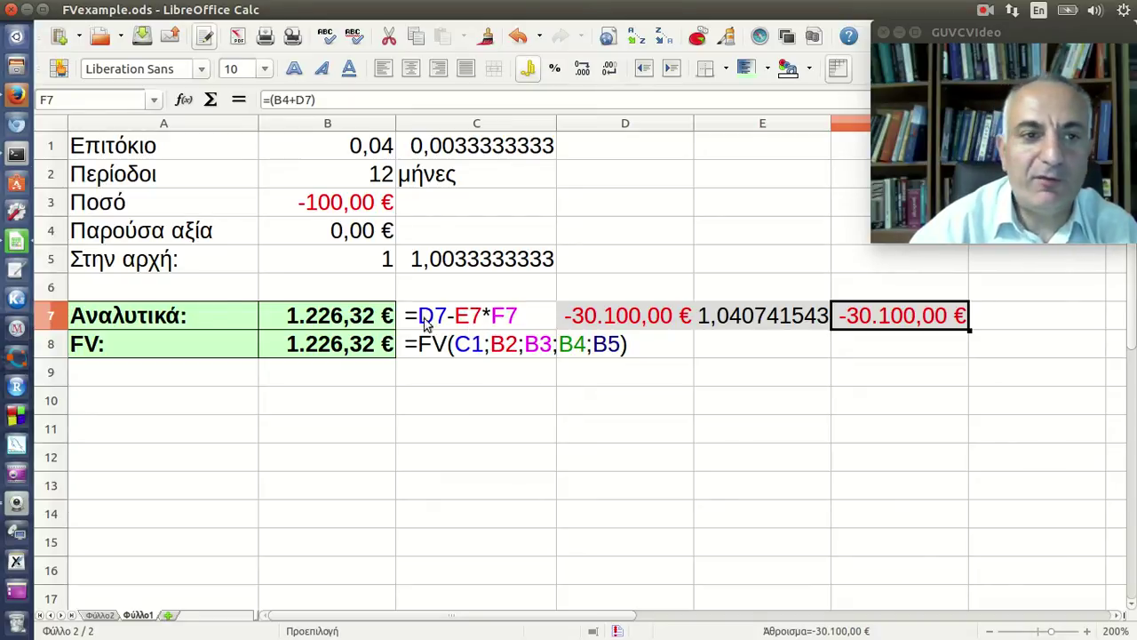
# Step: Glance at the Firefox FV course page, then switch back to FVexample.ods
pyautogui.click(18, 94)
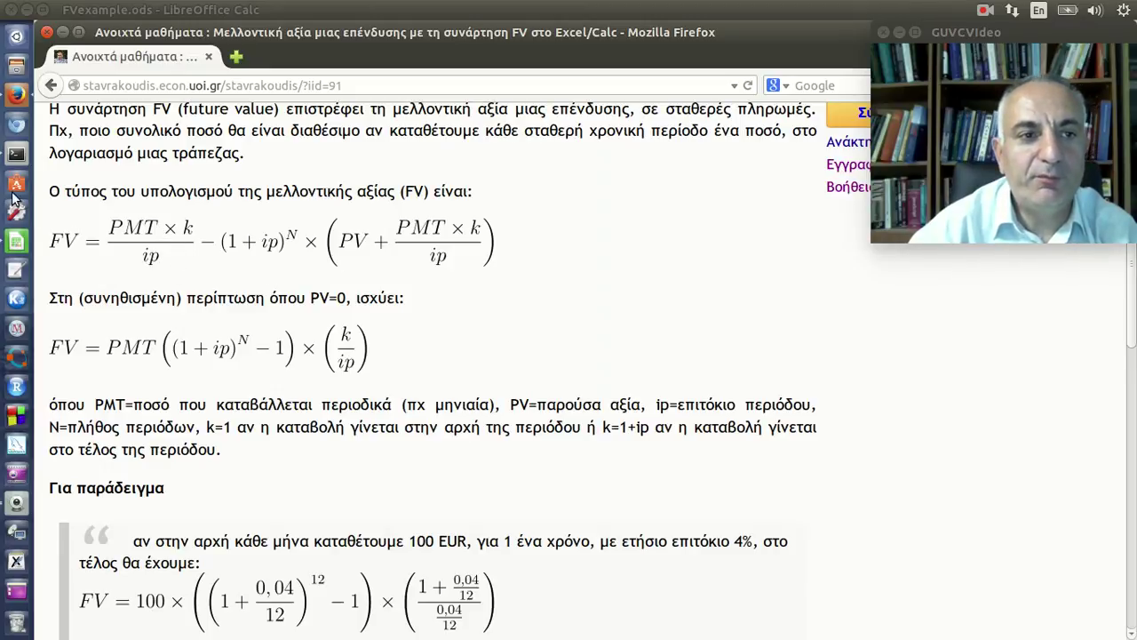
pyautogui.click(25, 241)
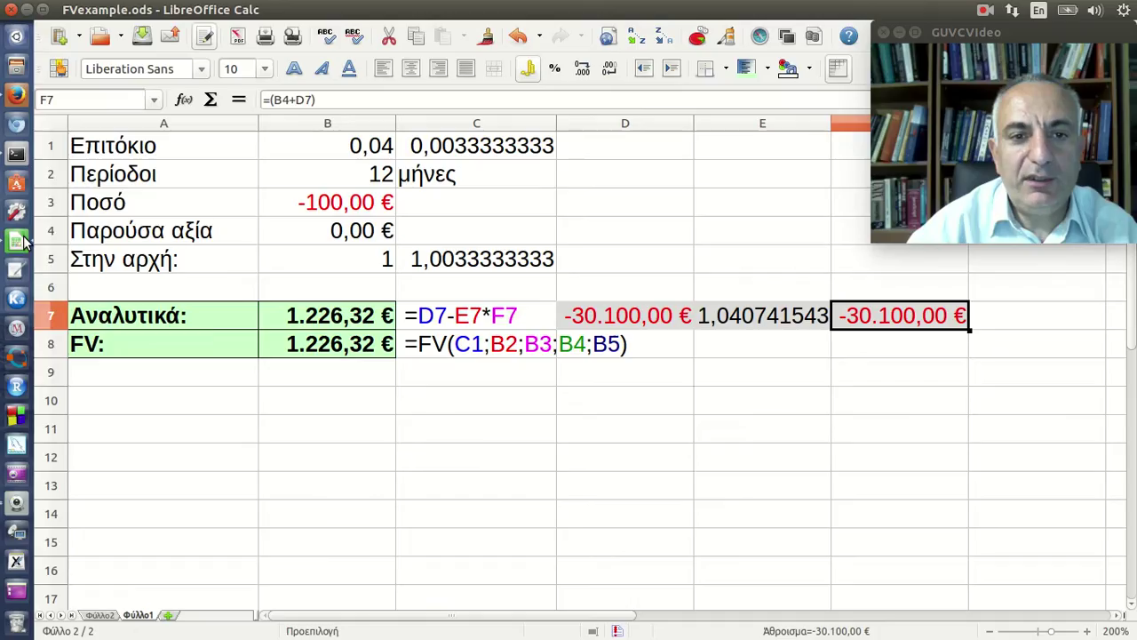
pyautogui.click(369, 323)
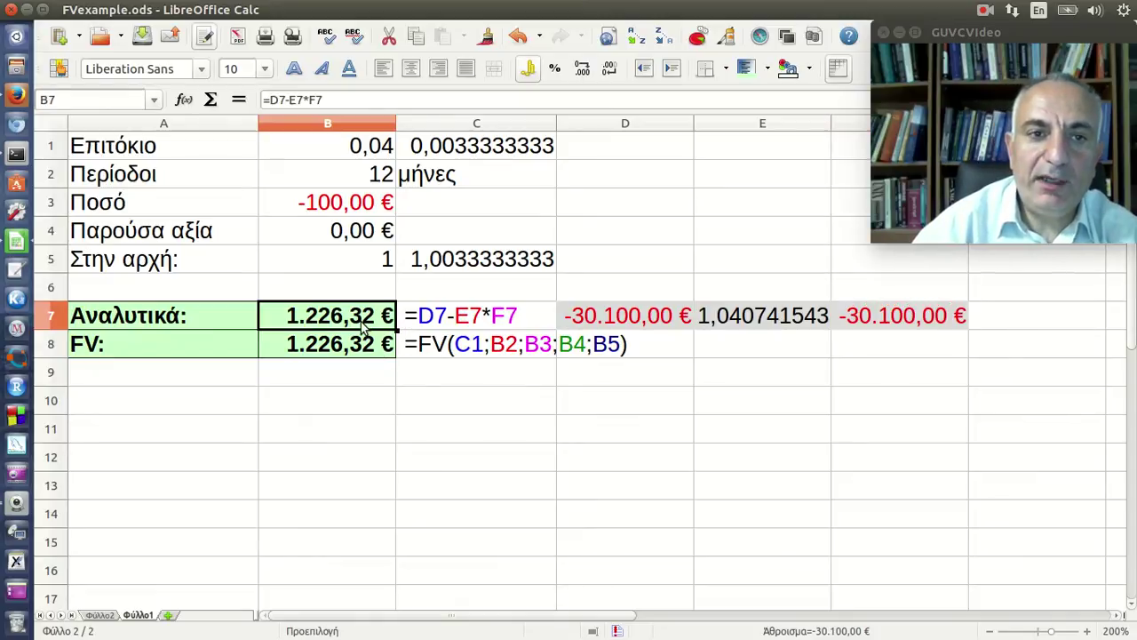
pyautogui.click(336, 99)
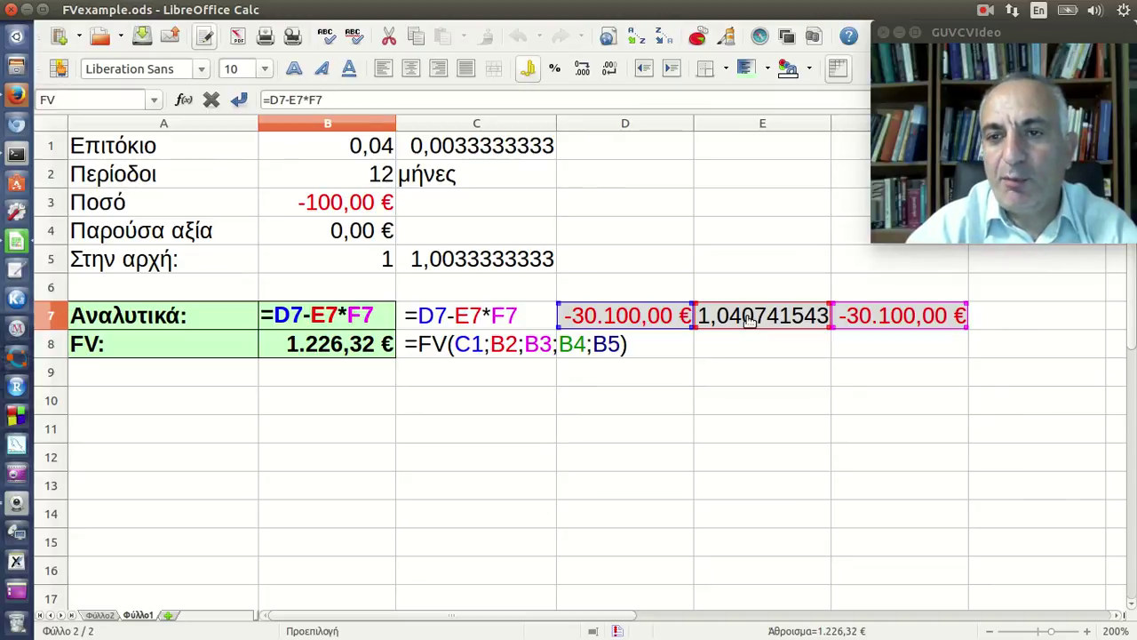
pyautogui.press('Return')
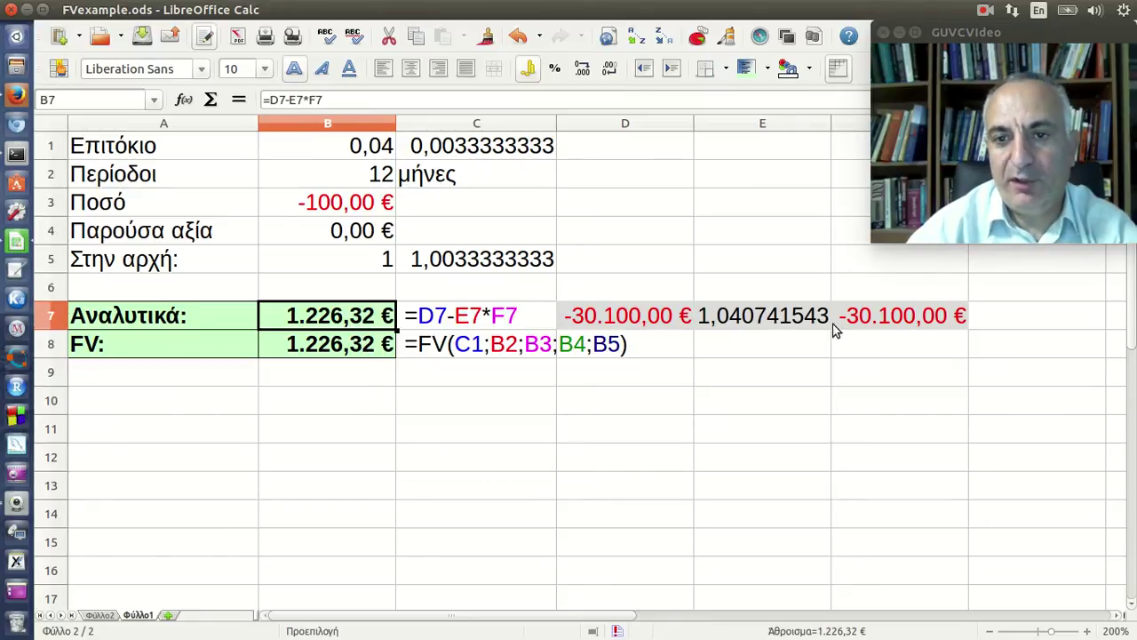
# Step: Set B5 to 0 for end-of-period payments and B4 to a present value of -1000
pyautogui.click(358, 265)
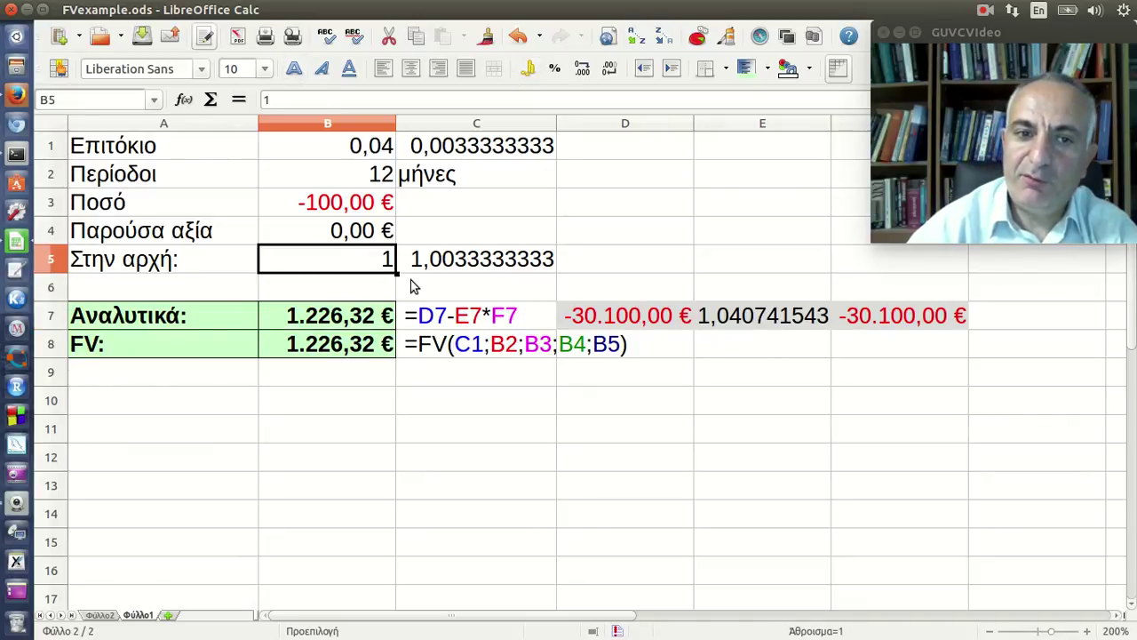
pyautogui.write('0')
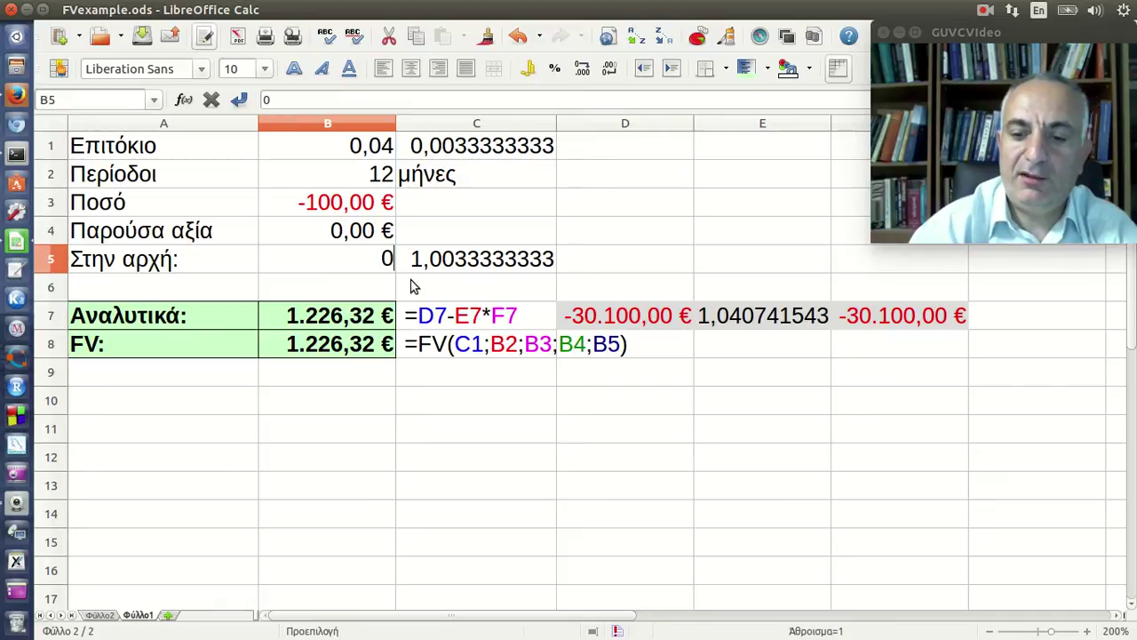
pyautogui.press('Return')
pyautogui.press('Up')
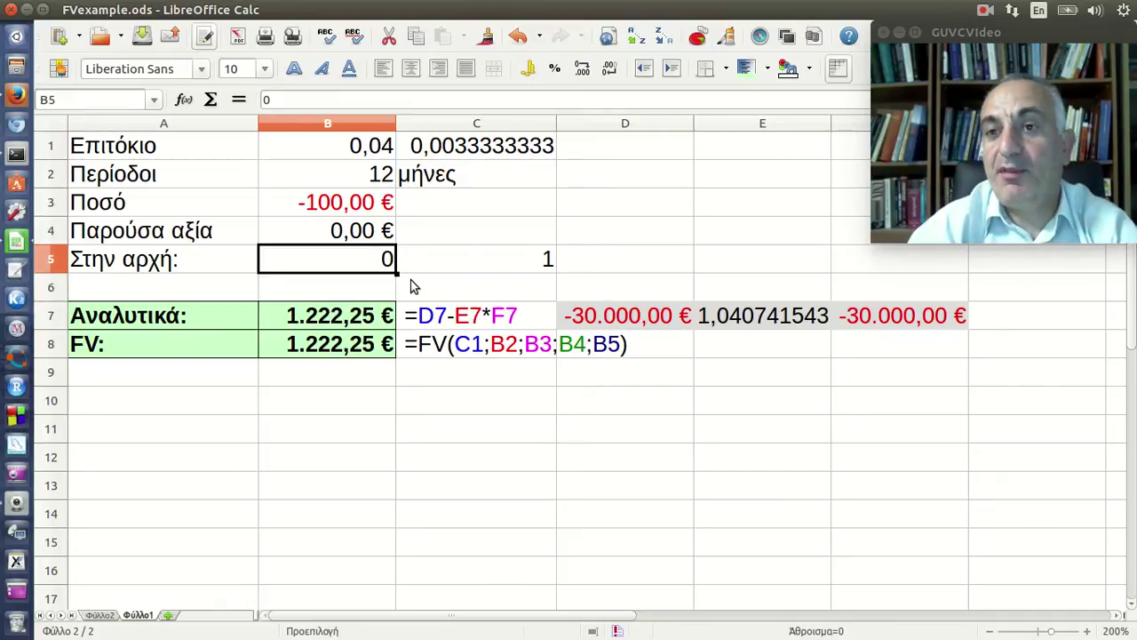
pyautogui.press('Up')
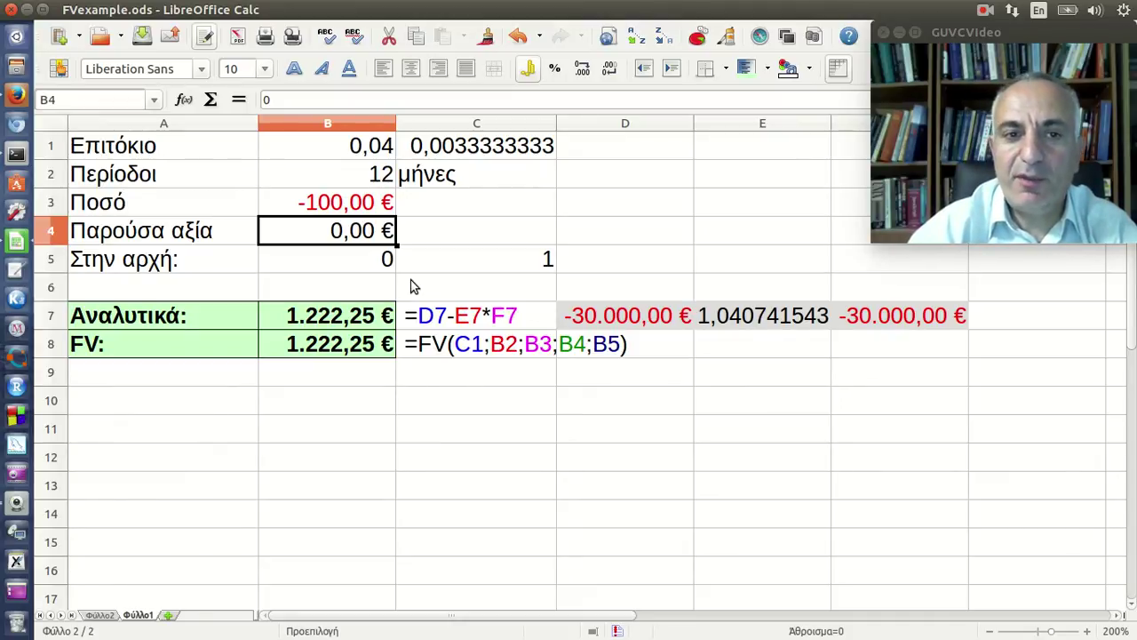
pyautogui.write('-1')
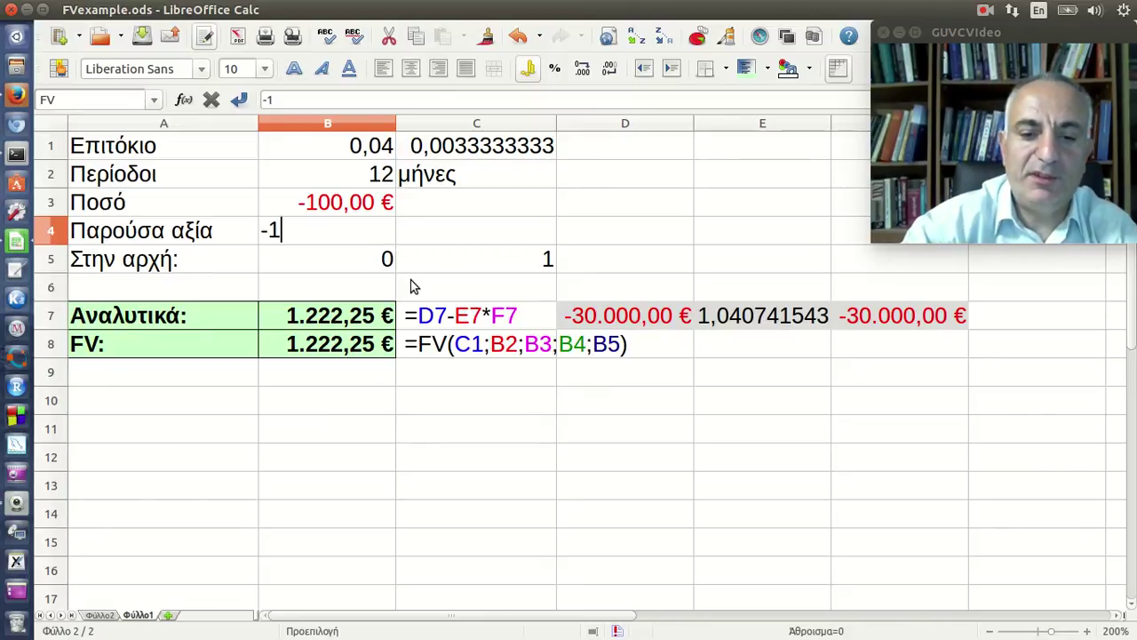
pyautogui.write('000')
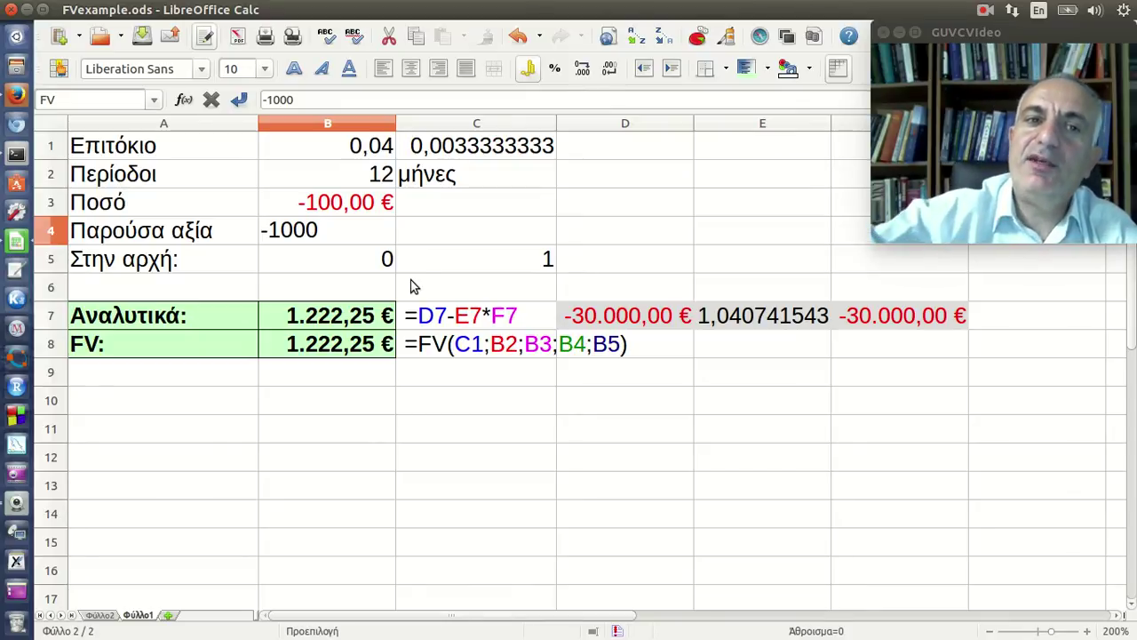
pyautogui.press('Return')
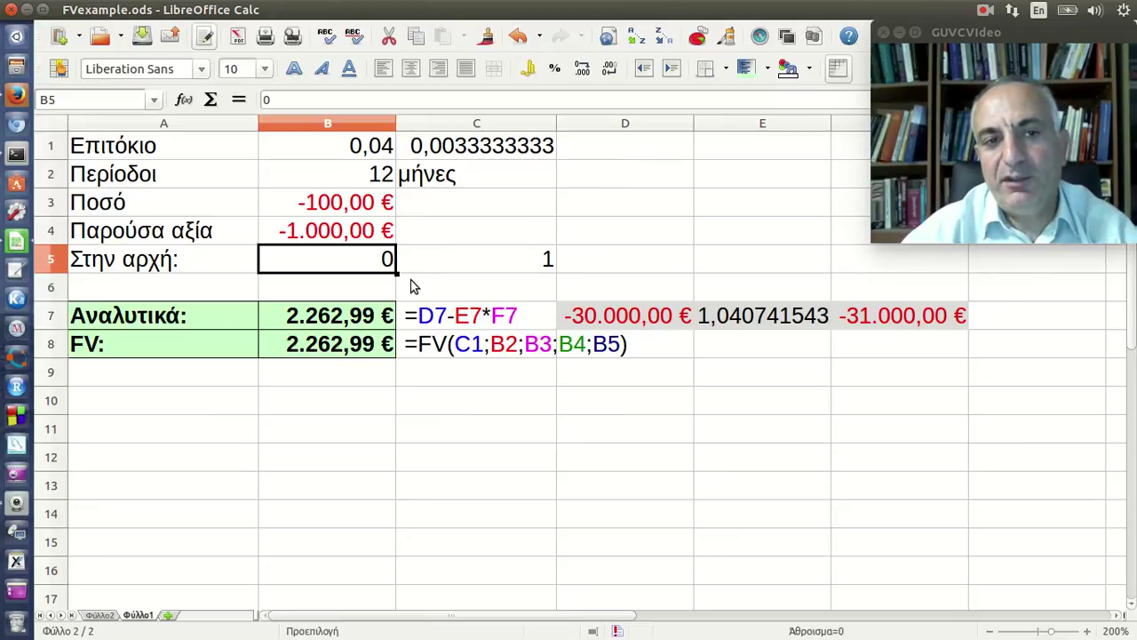
# Step: Compare the explicit and FV() future values in B7 and B8, then select the present value cell B4
pyautogui.click(349, 324)
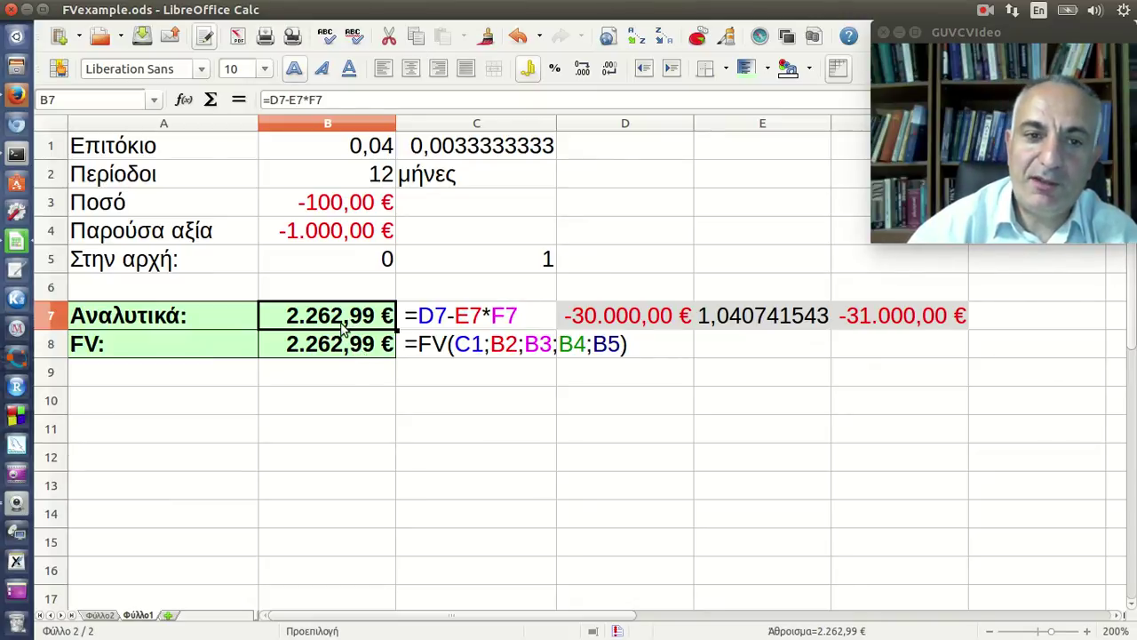
pyautogui.click(344, 349)
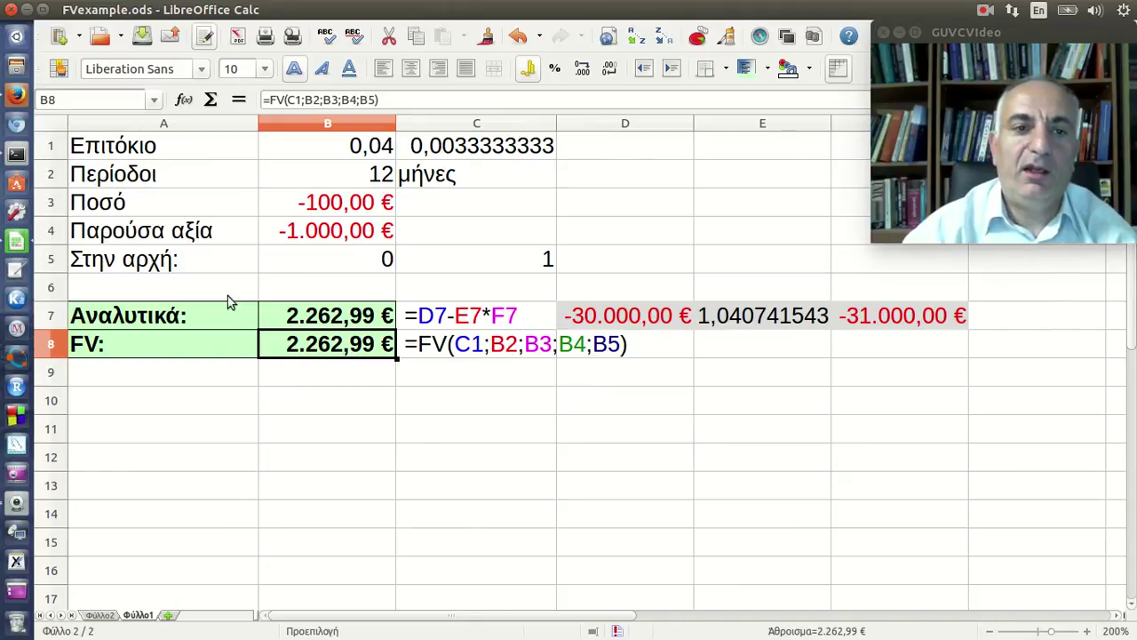
pyautogui.click(309, 236)
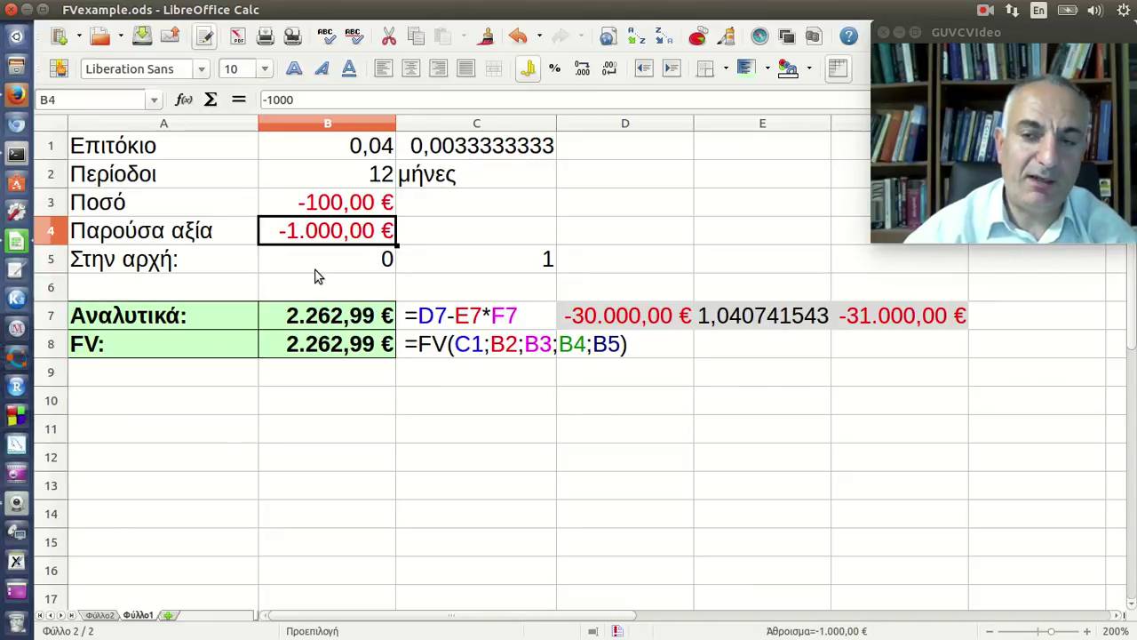
# Step: Set the present value in B4 to 0, then recheck B7's formula and select C7's formula text
pyautogui.write('0')
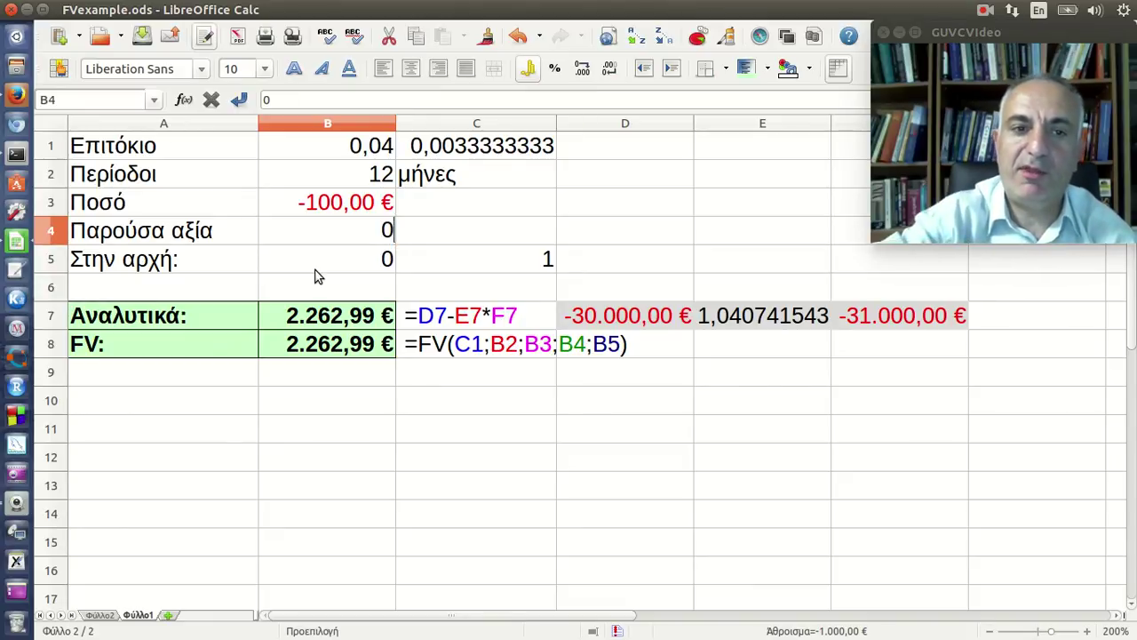
pyautogui.press('Return')
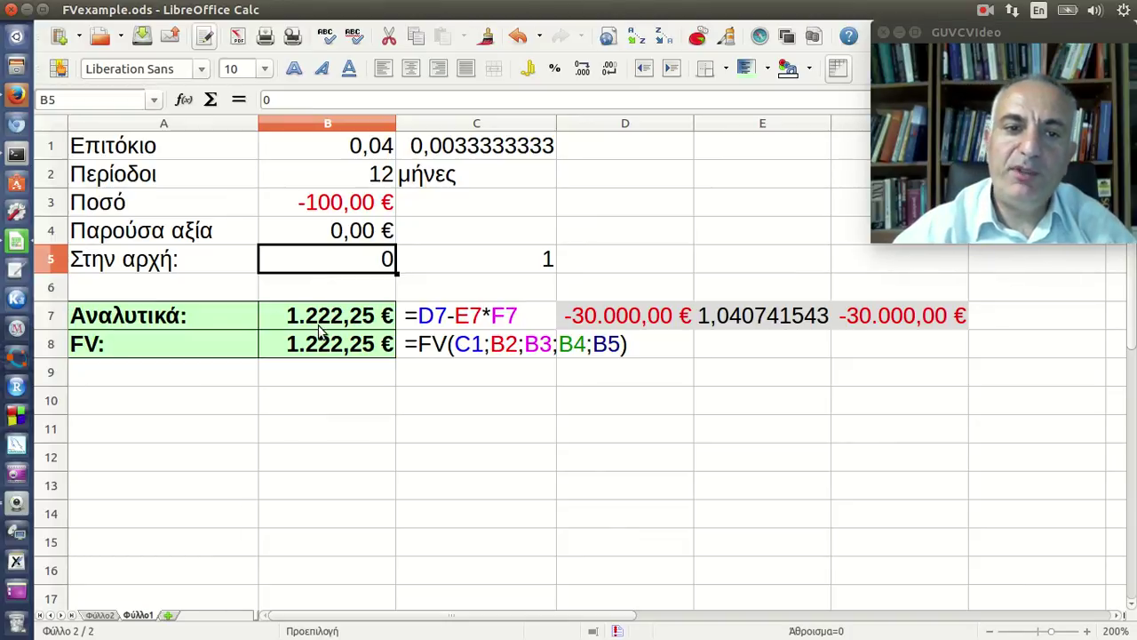
pyautogui.click(362, 349)
pyautogui.click(348, 318)
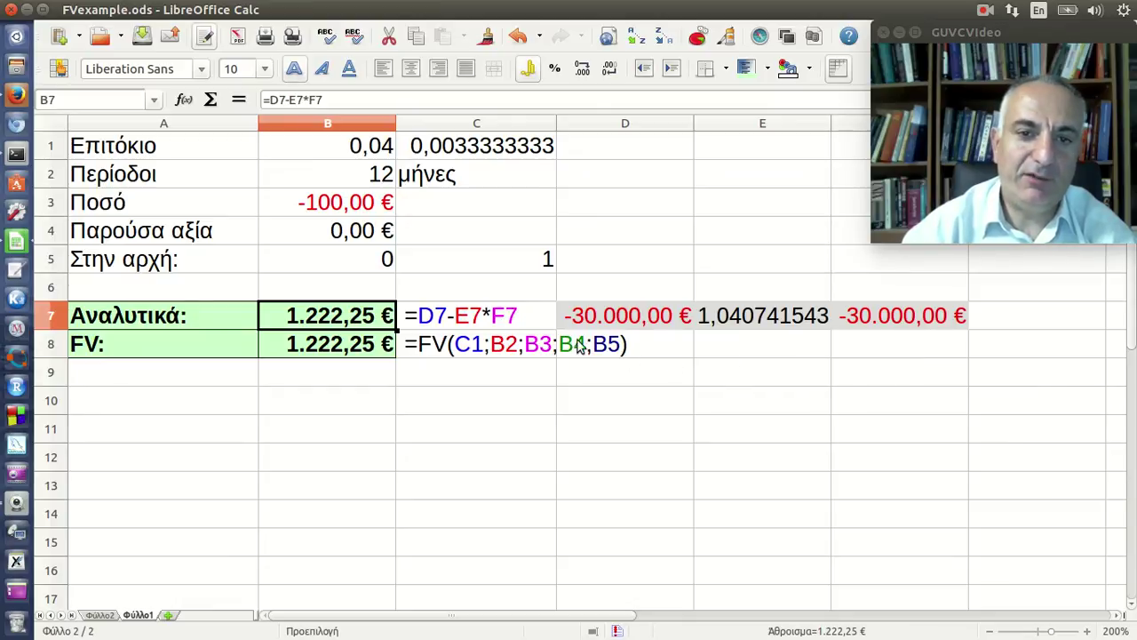
pyautogui.click(540, 321)
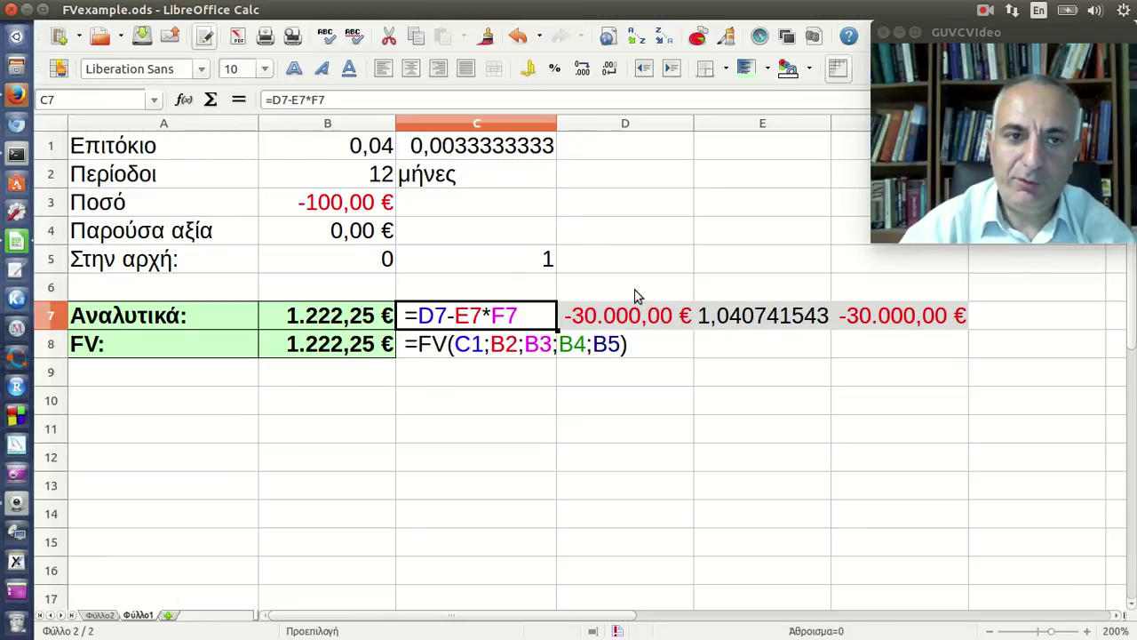
# Step: Remove the leading space from C7 so =D7-E7*F7 calculates, showing 1.222,25 €
pyautogui.click(266, 100)
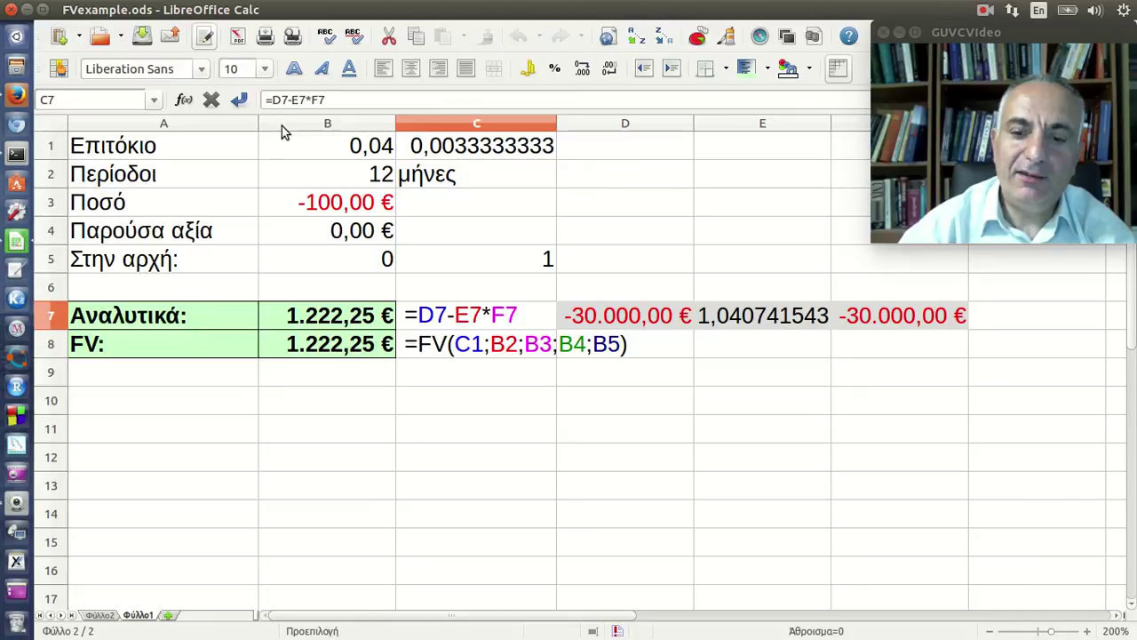
pyautogui.press('BackSpace')
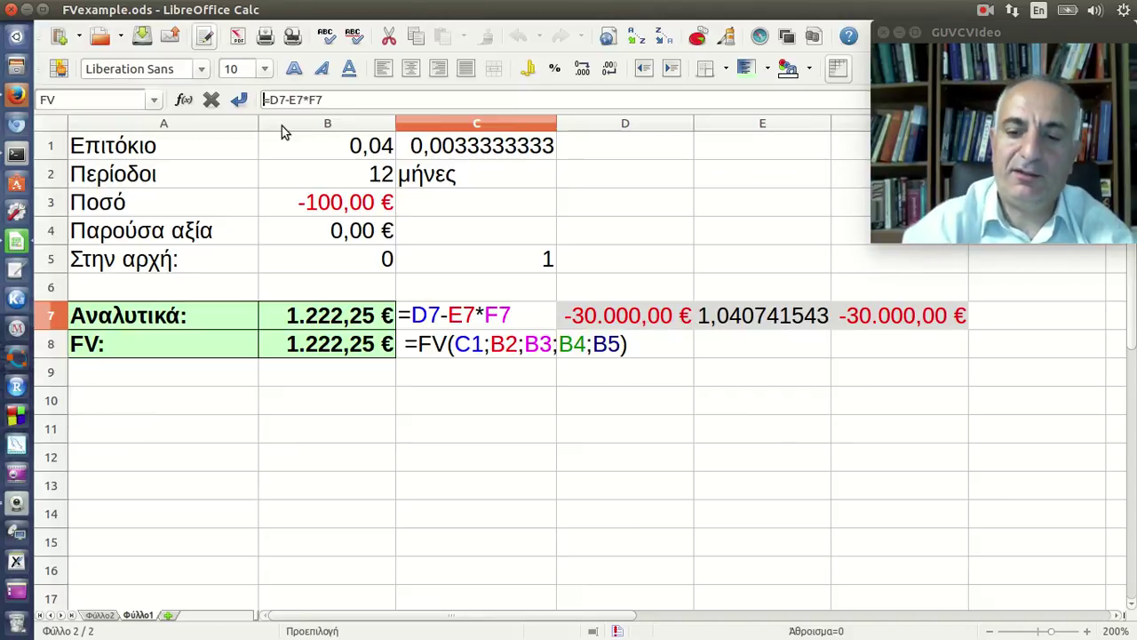
pyautogui.press('Return')
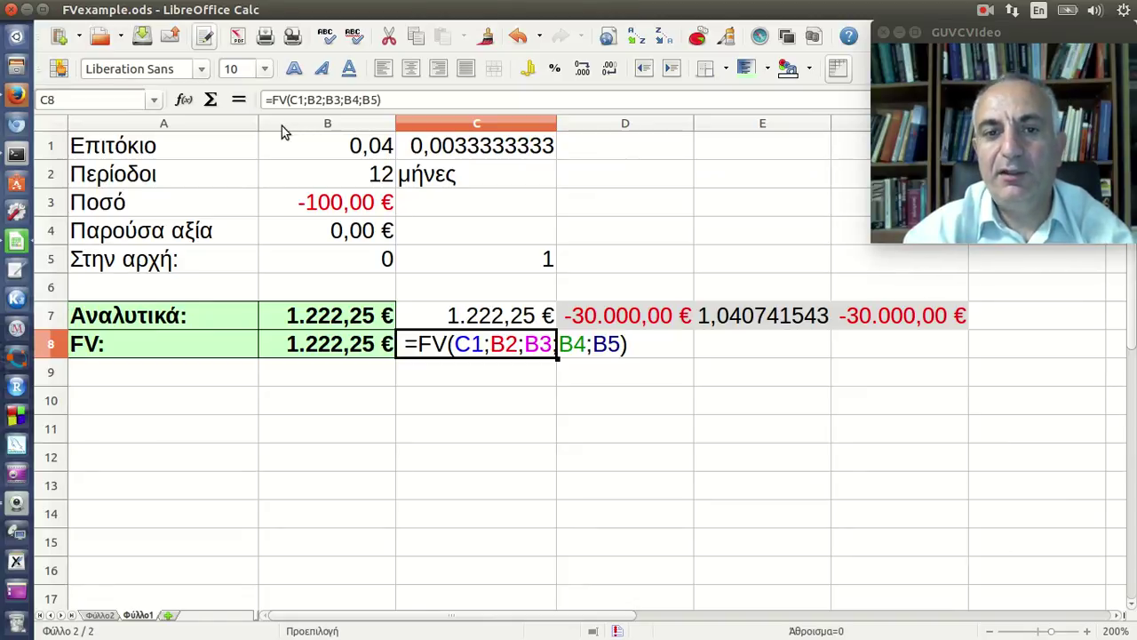
# Step: Revert C7 so it shows =D7-E7*F7 as plain text again
pyautogui.press('Up')
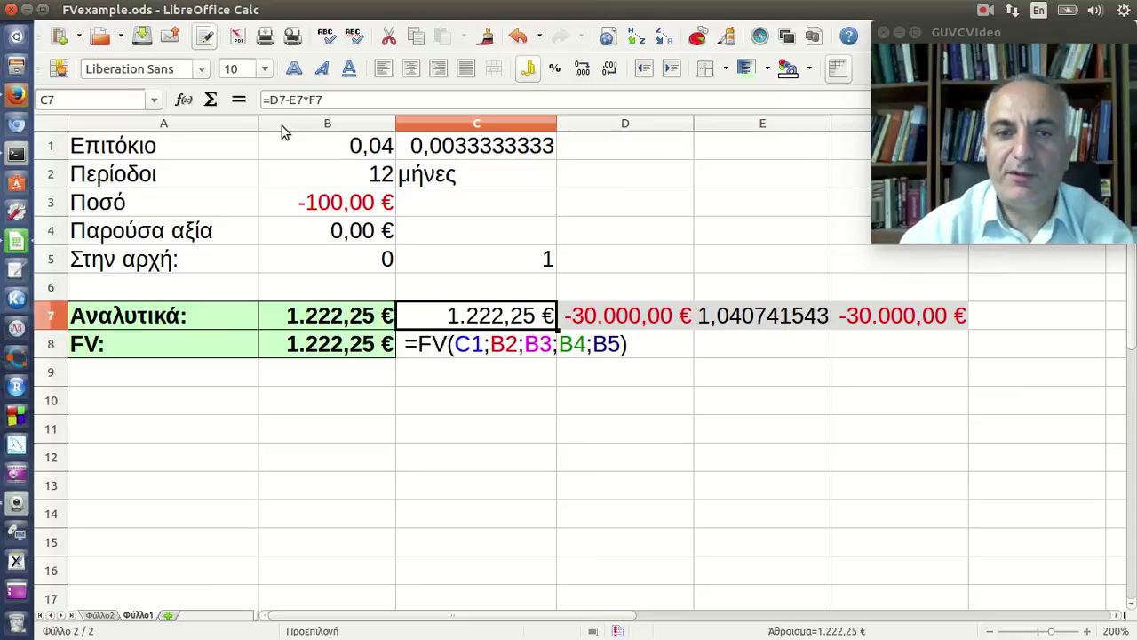
pyautogui.click(265, 99)
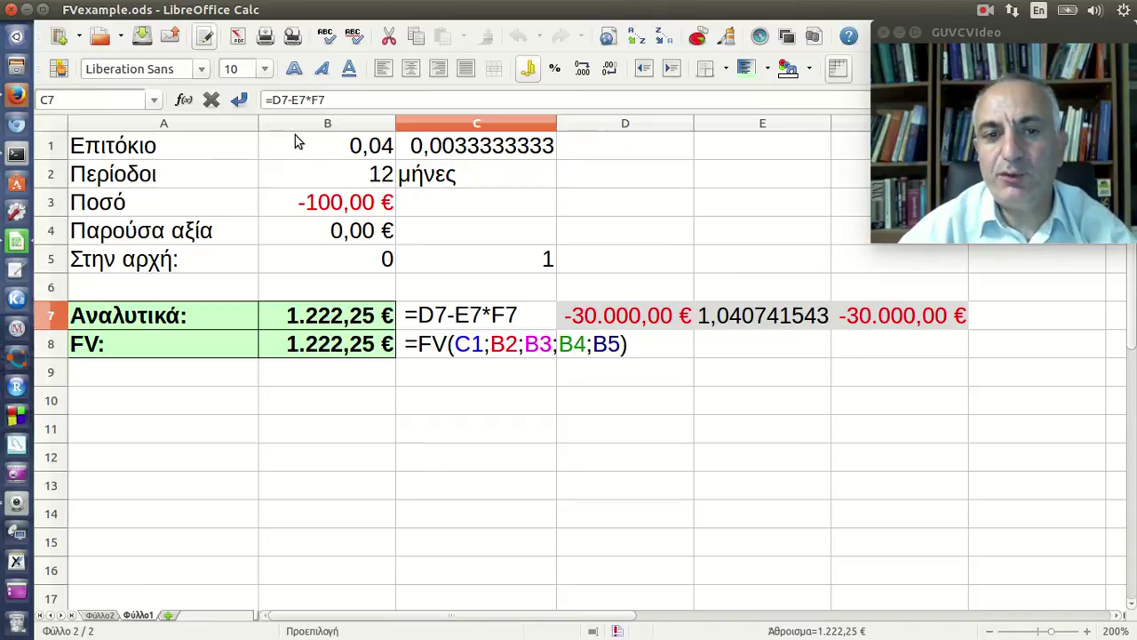
pyautogui.press('Return')
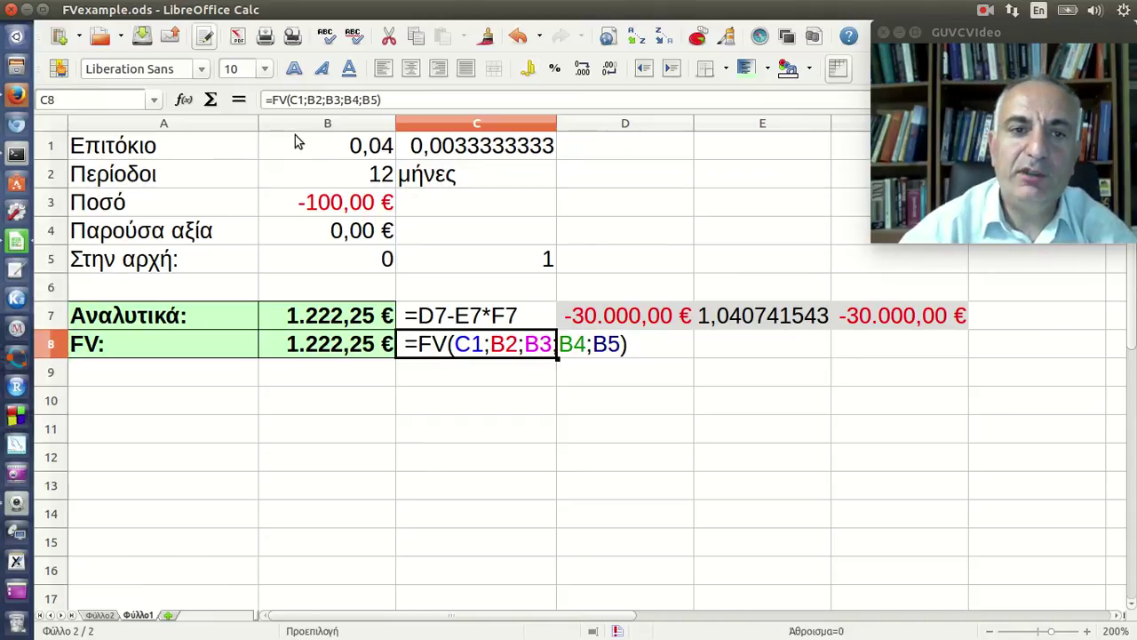
pyautogui.click(455, 318)
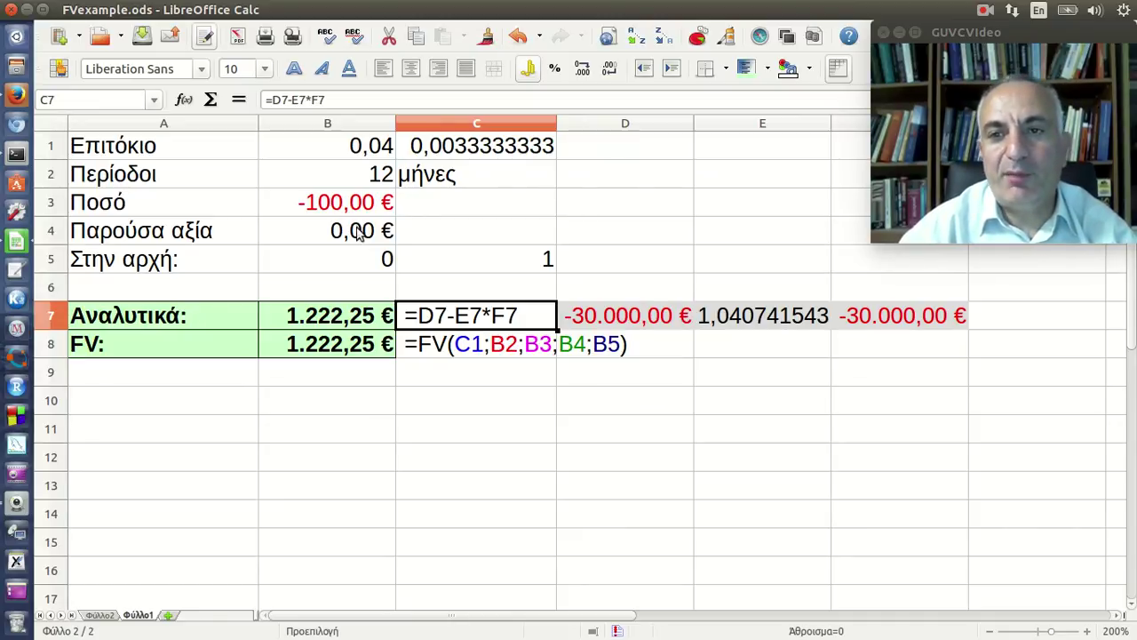
pyautogui.click(370, 202)
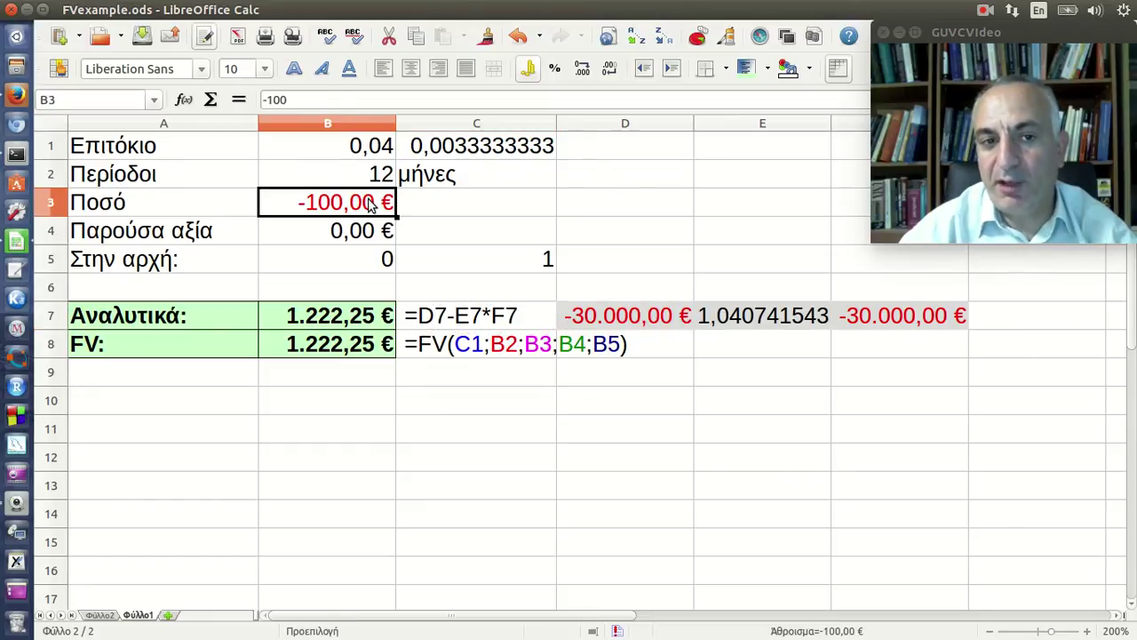
pyautogui.click(361, 352)
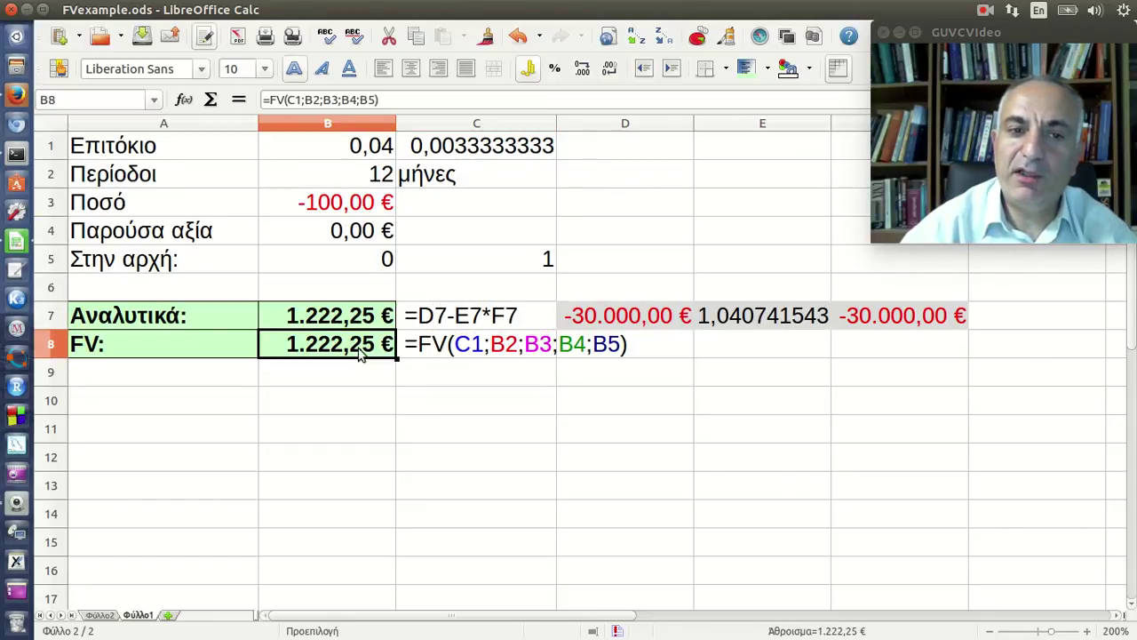
pyautogui.click(358, 211)
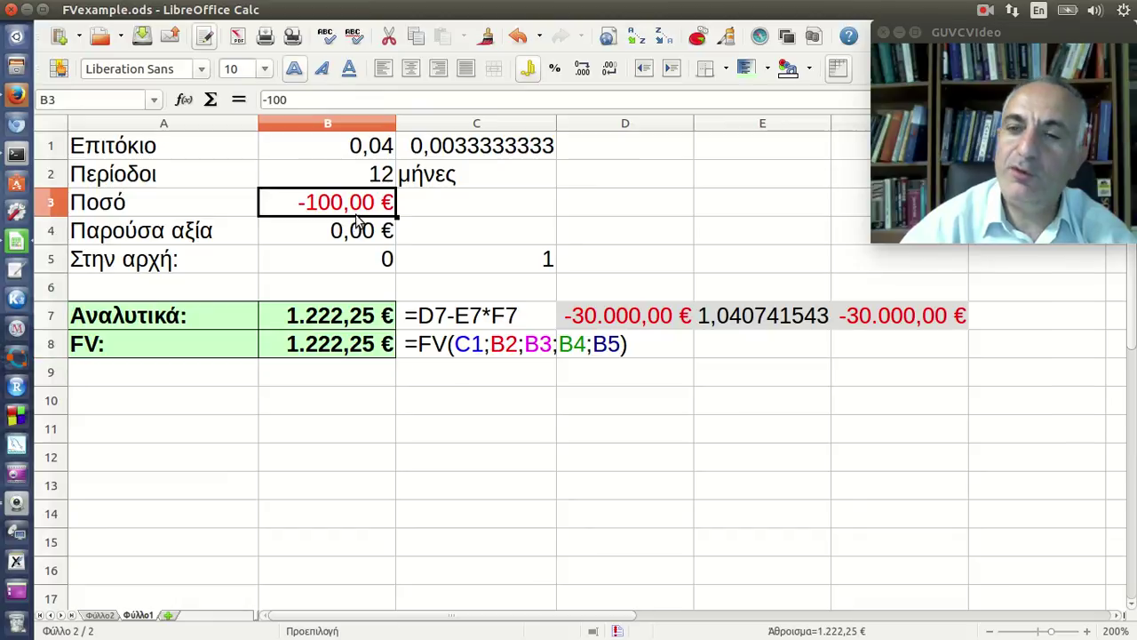